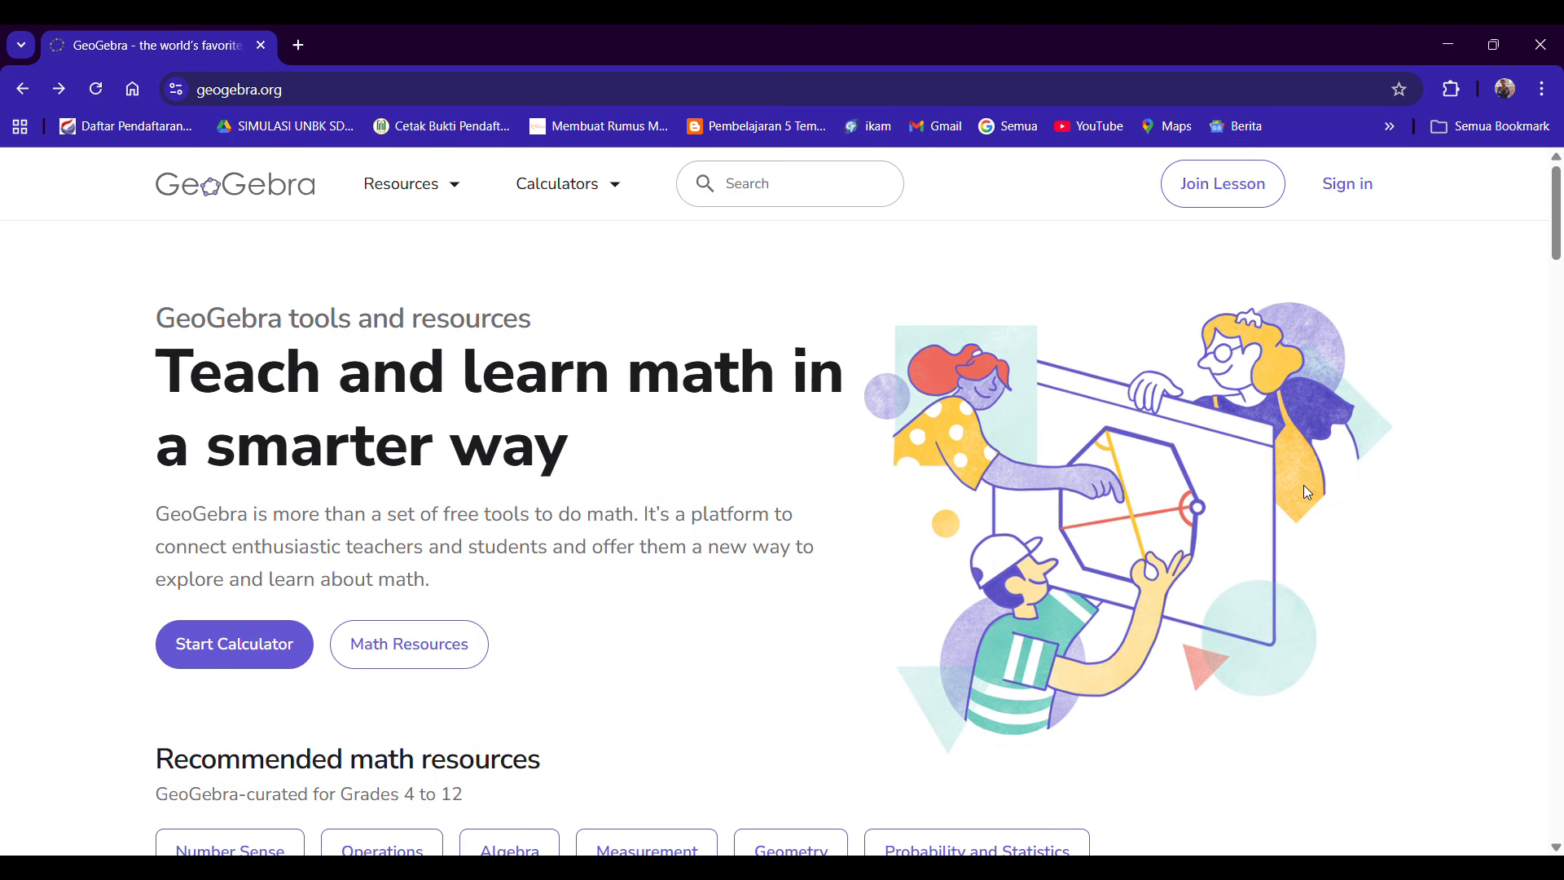
Start the GeoGebra calculator from the home page.
click(302, 645)
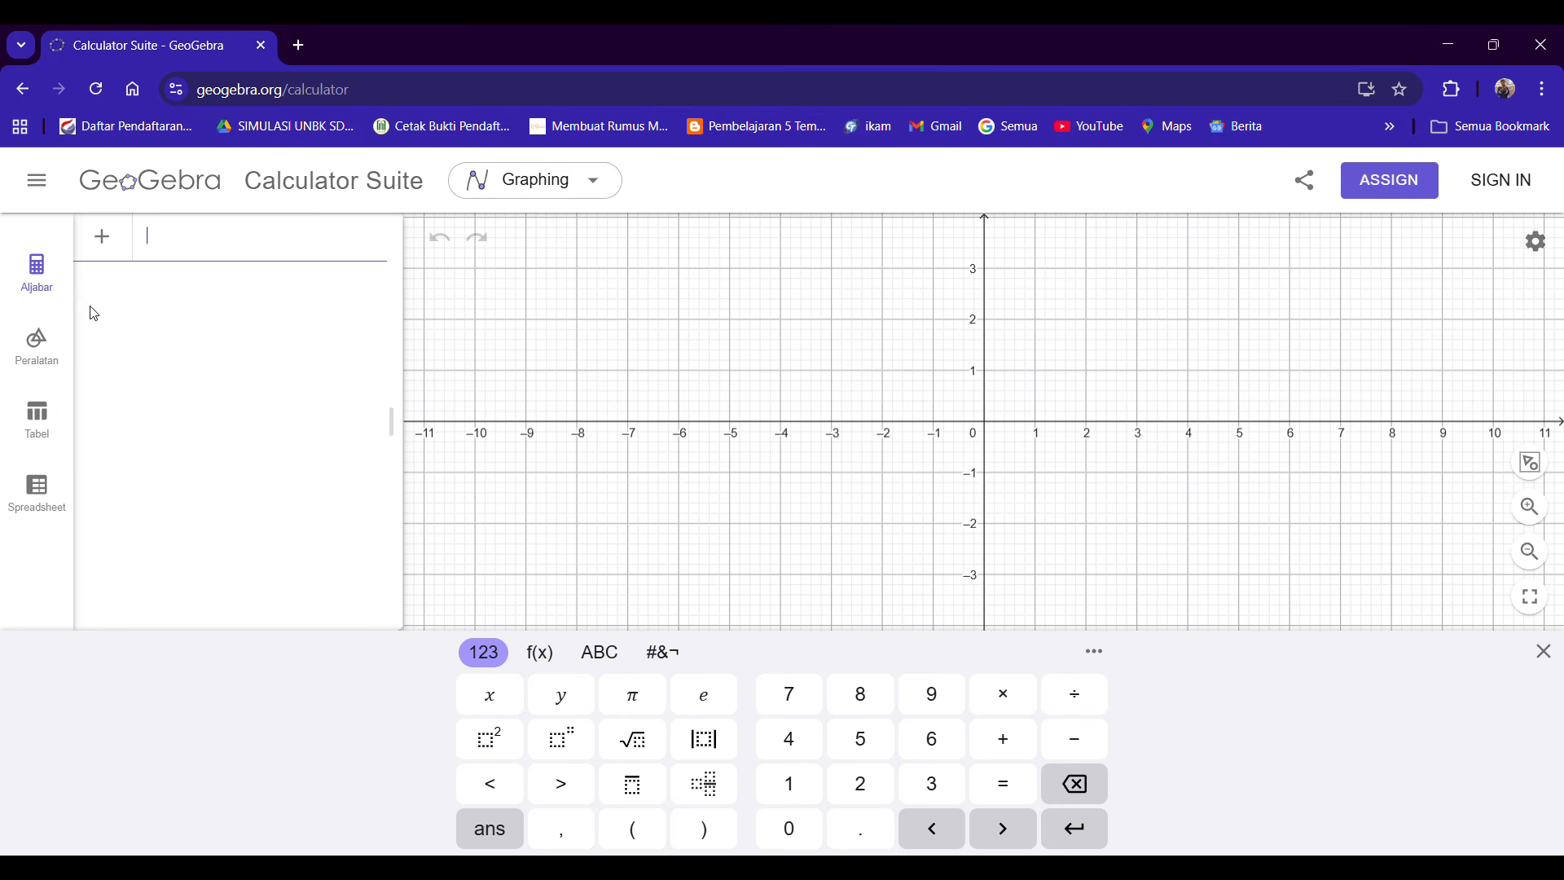
Expand the complete set of construction tools and examine the categories, from basic tools through transformations to others.
click(53, 347)
scroll(188, 307, down, 3)
scroll(196, 307, up, 3)
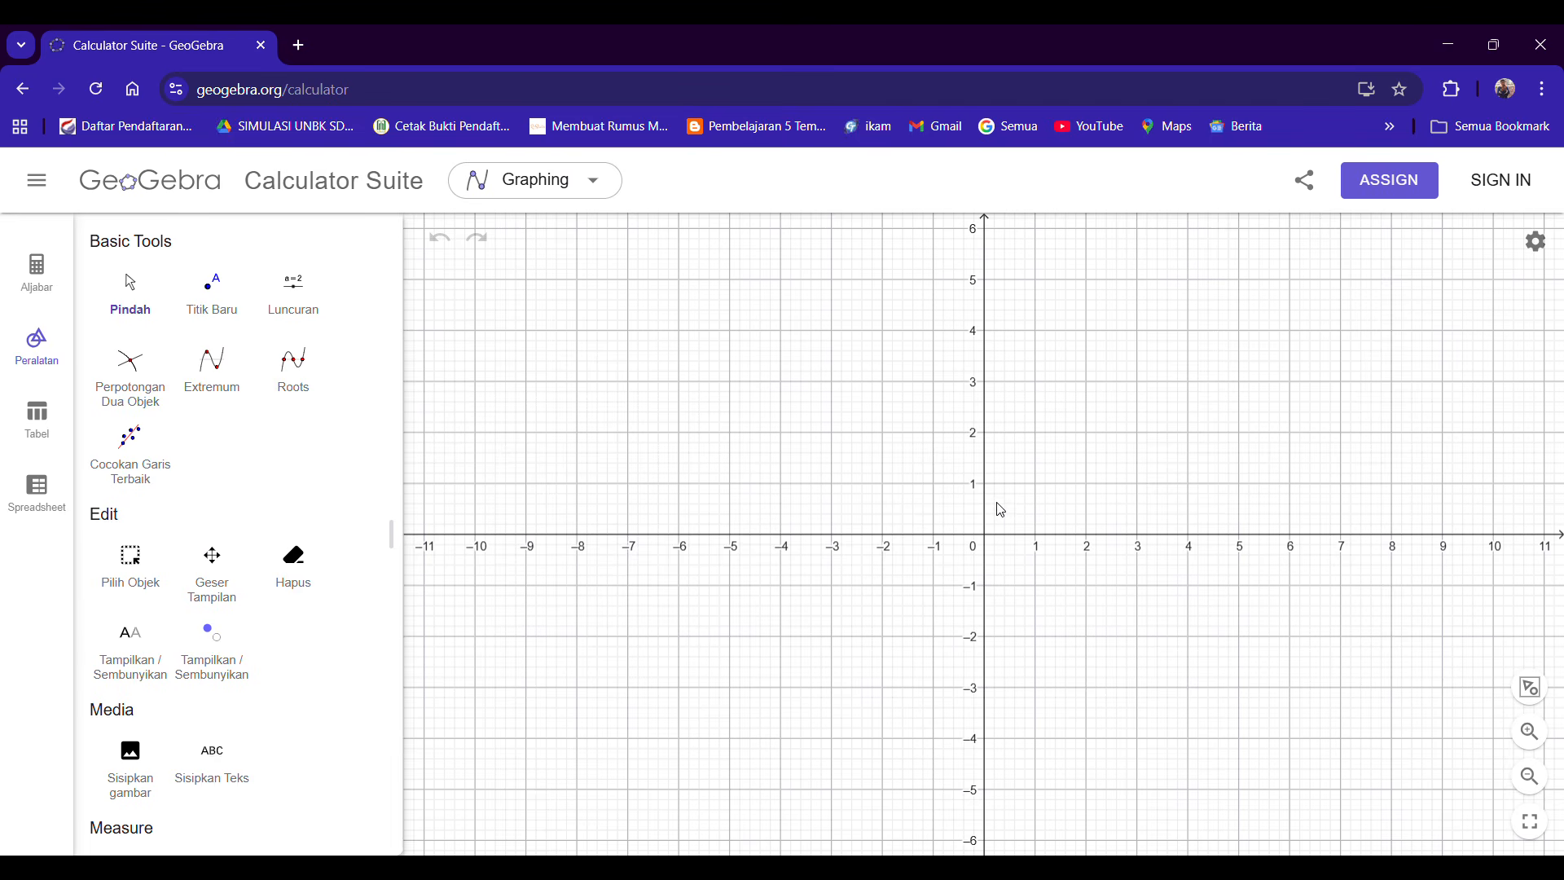
scroll(332, 513, down, 9)
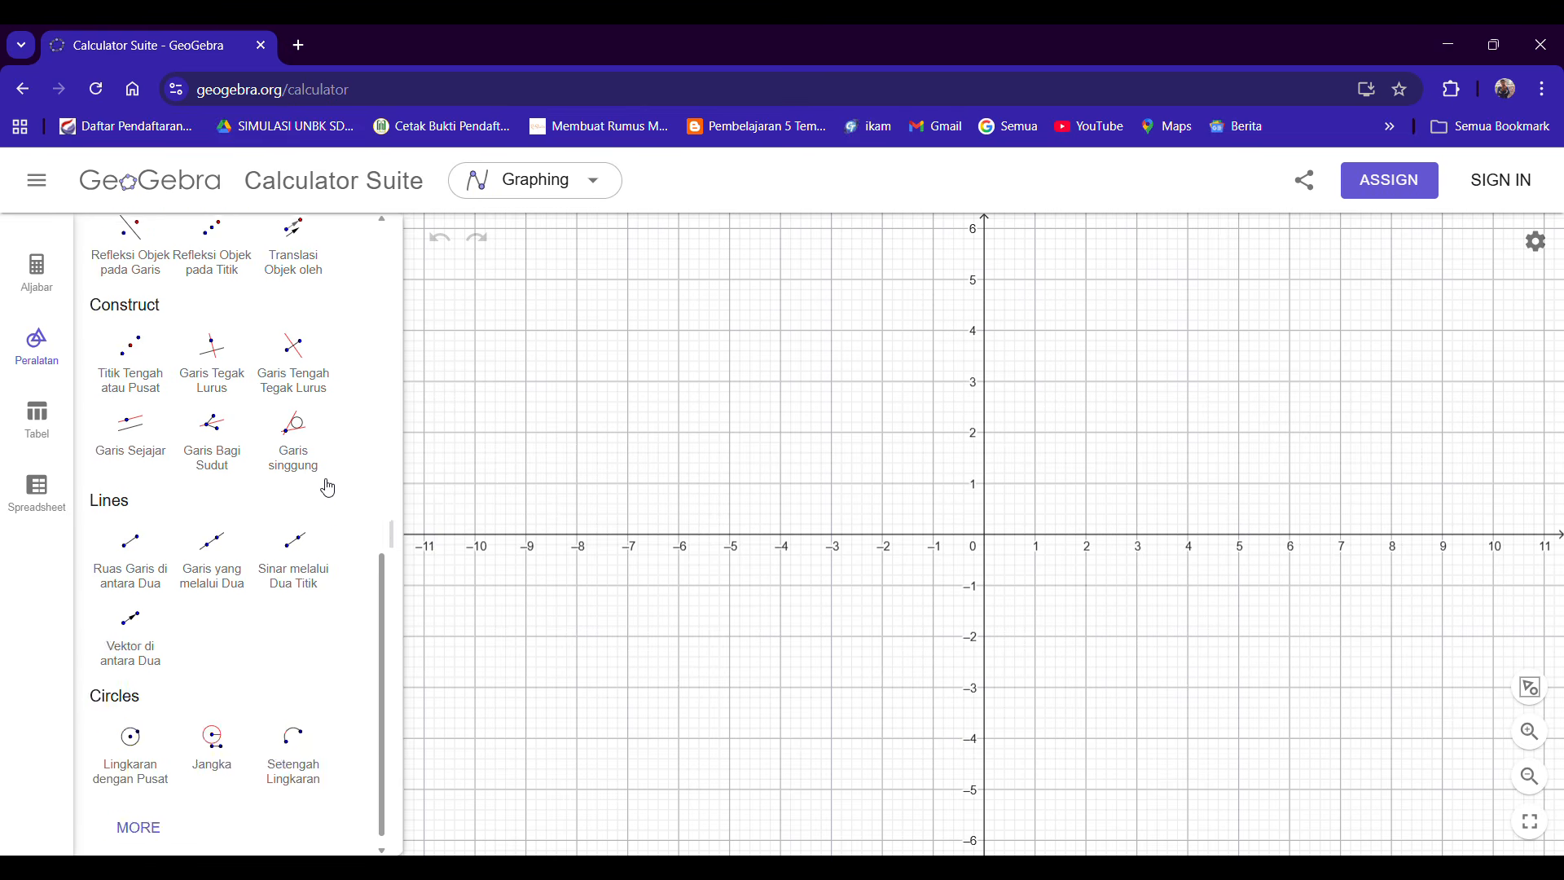
scroll(277, 482, up, 4)
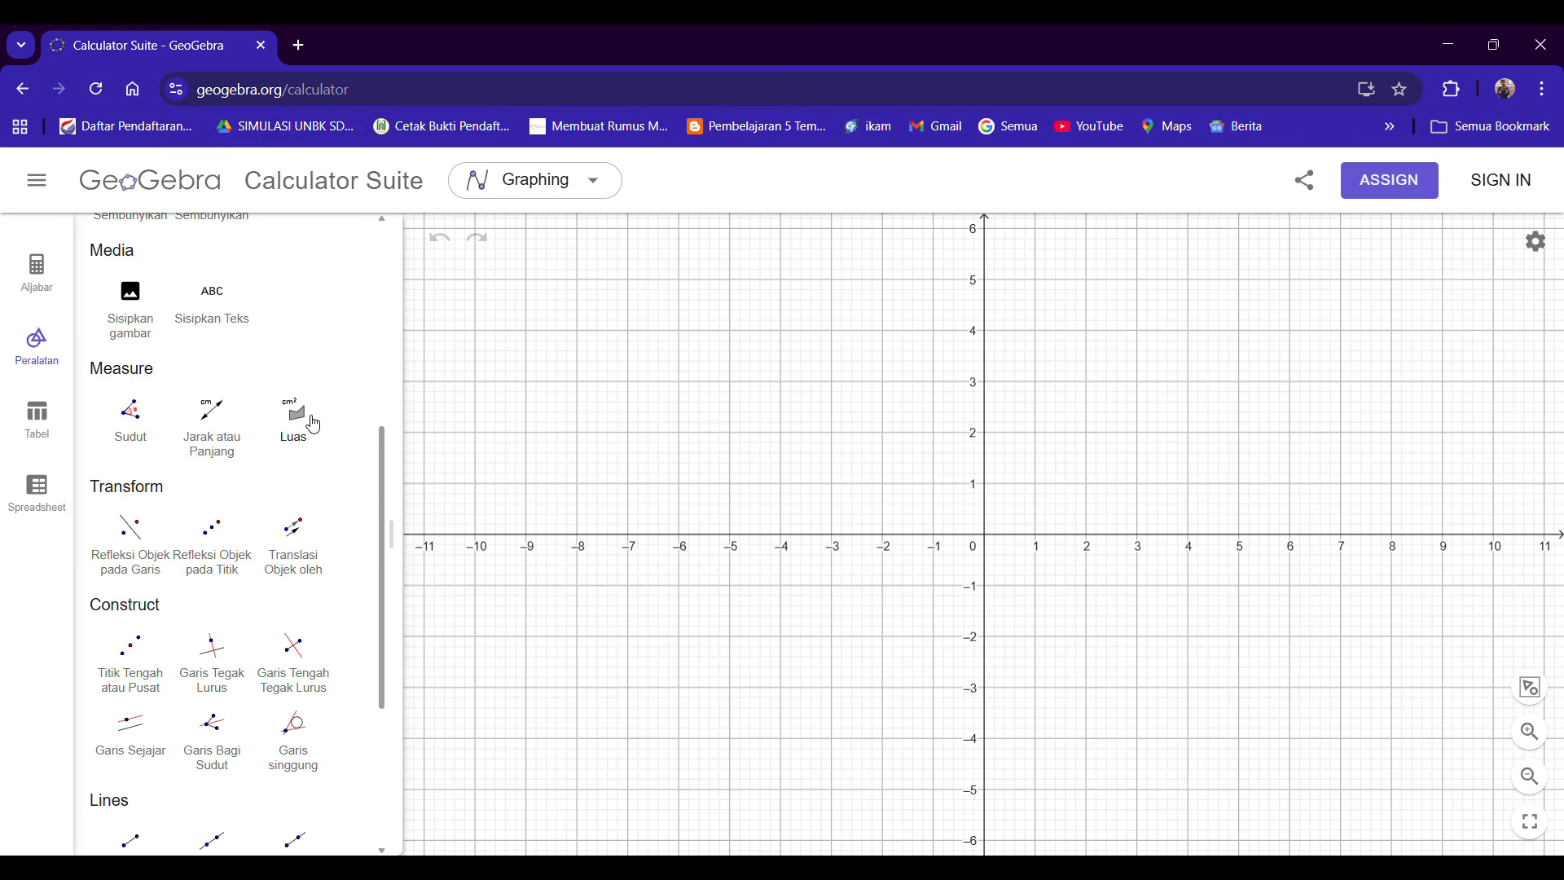
scroll(236, 472, down, 3)
scroll(180, 496, up, 3)
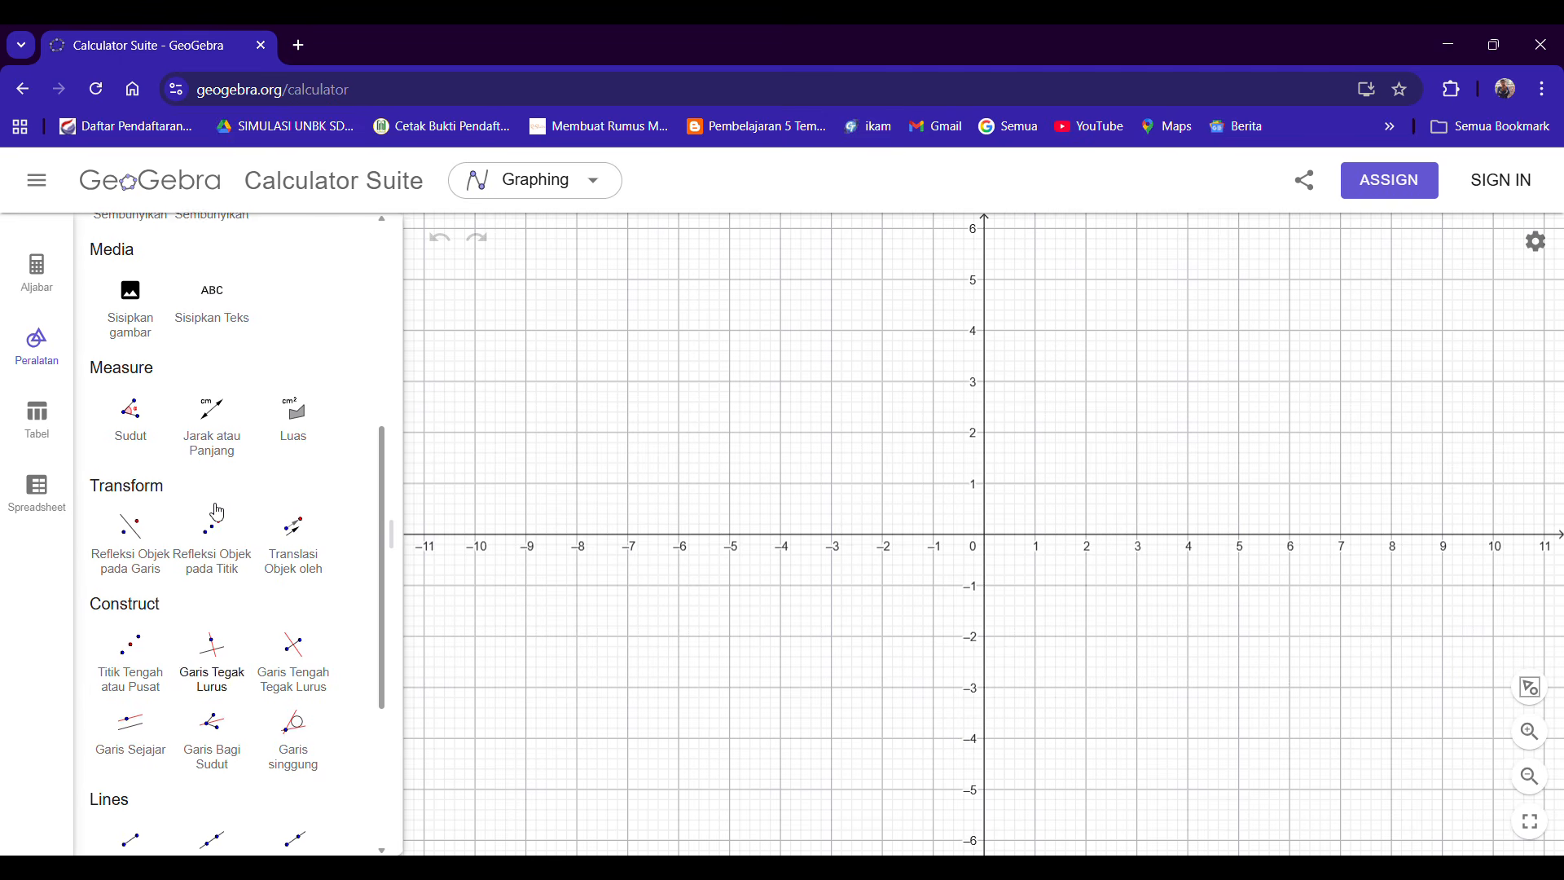
scroll(190, 571, down, 3)
click(135, 836)
scroll(212, 592, down, 8)
scroll(210, 594, down, 6)
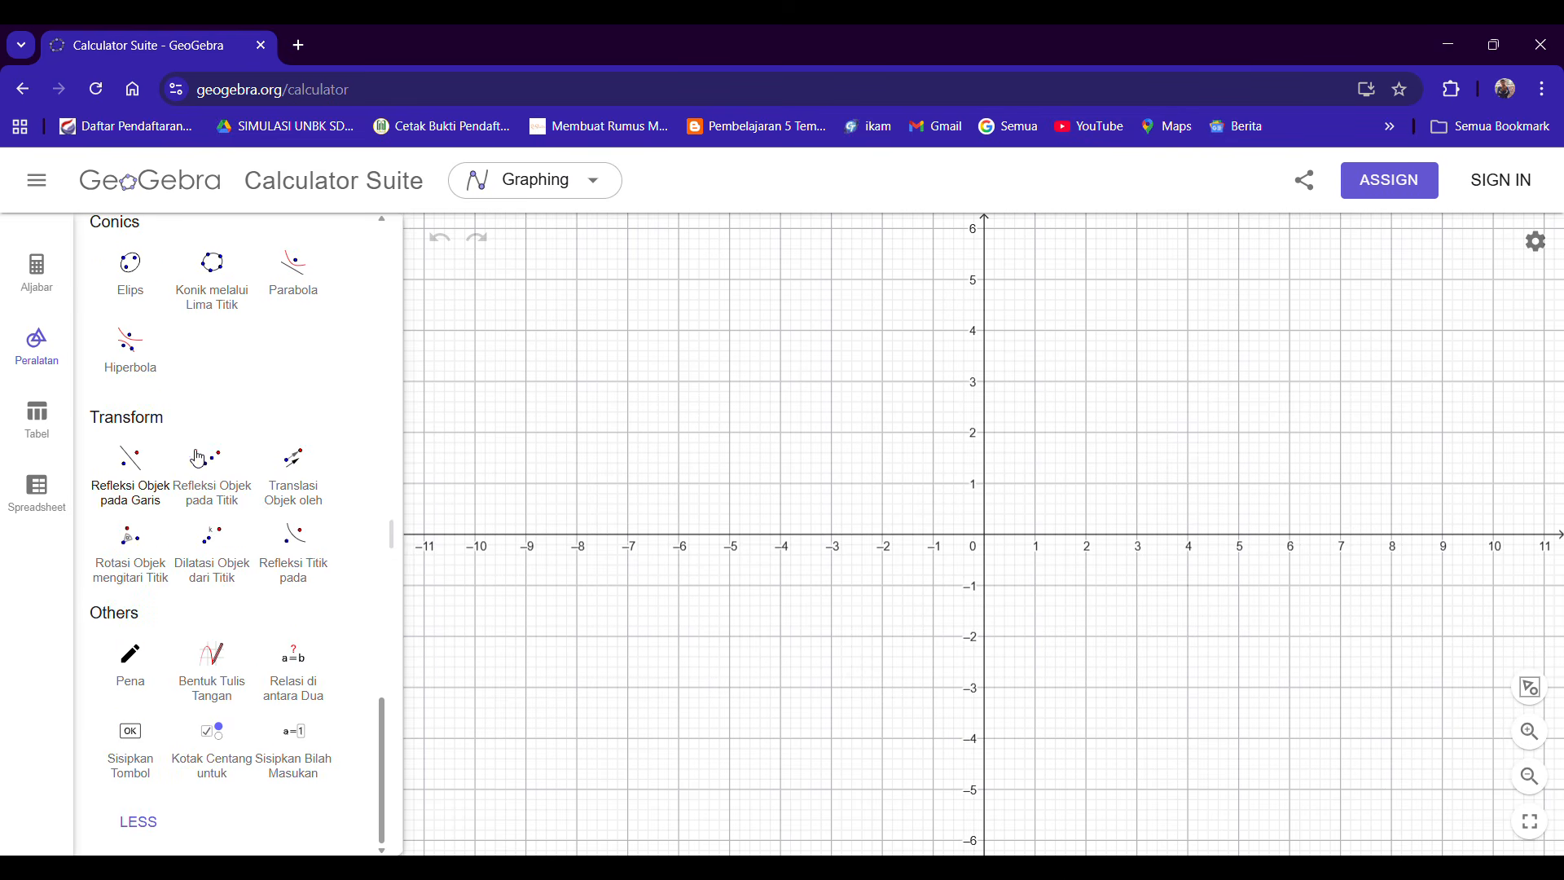
scroll(281, 534, up, 15)
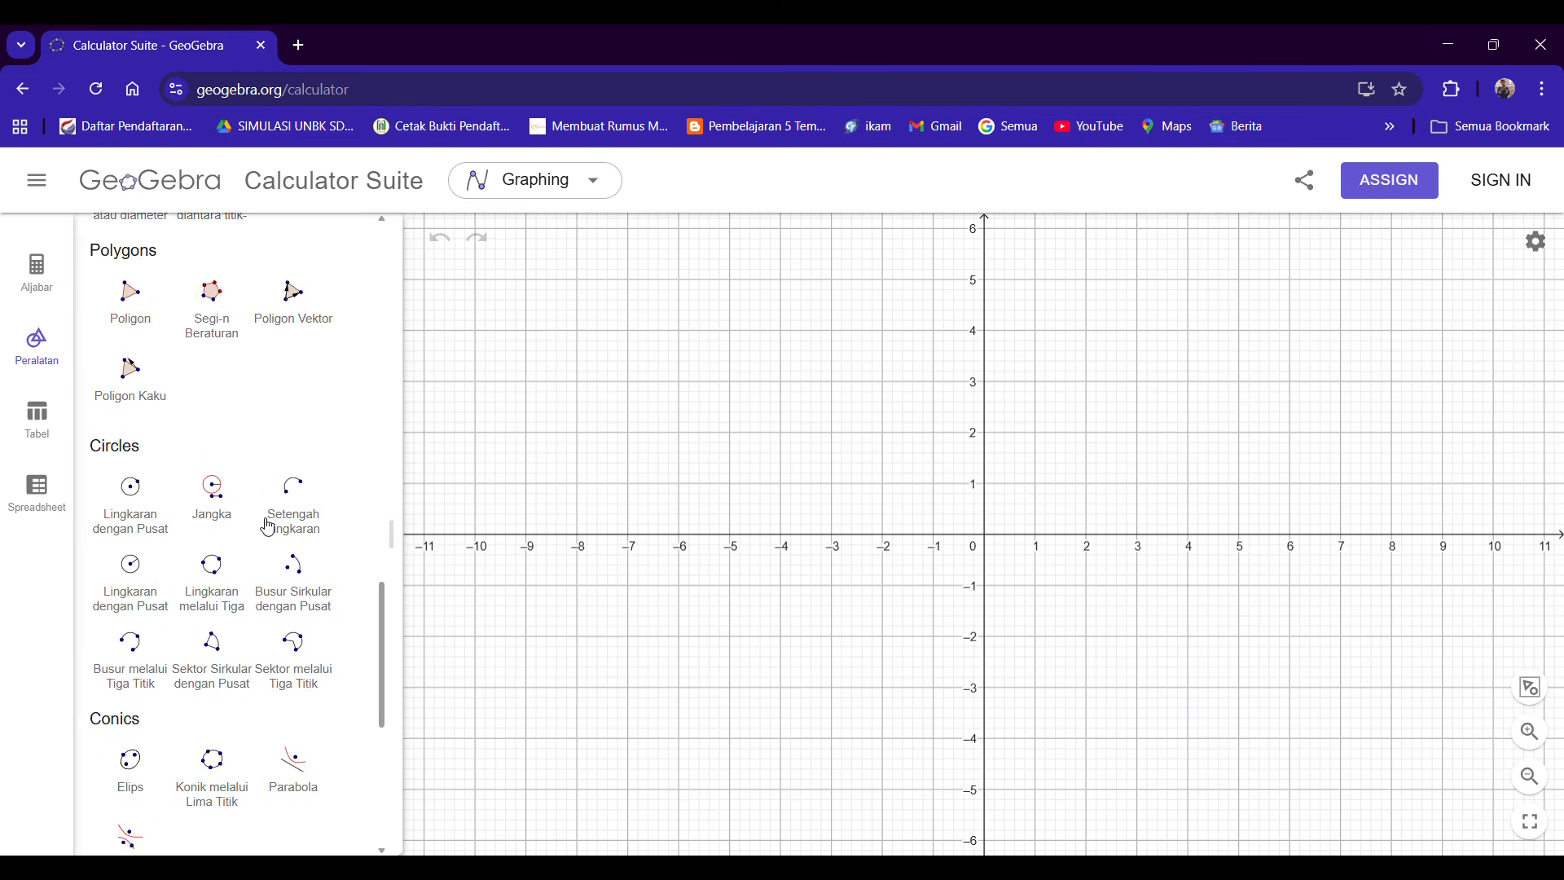
Create a point at (-2, 2) by entering its coordinates as an algebra expression.
click(46, 291)
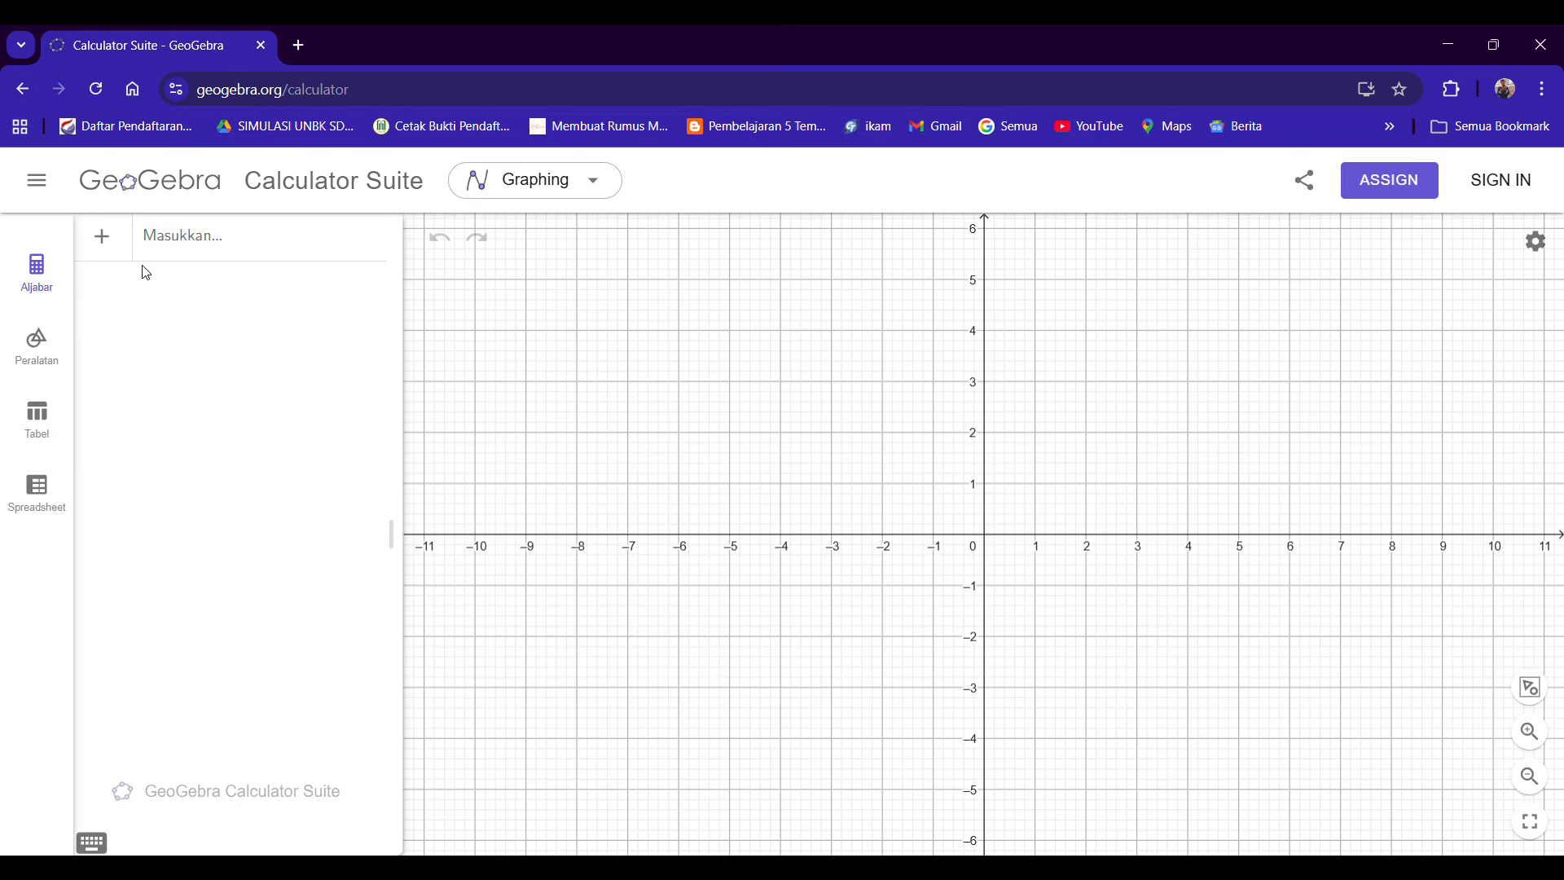
click(196, 246)
click(644, 829)
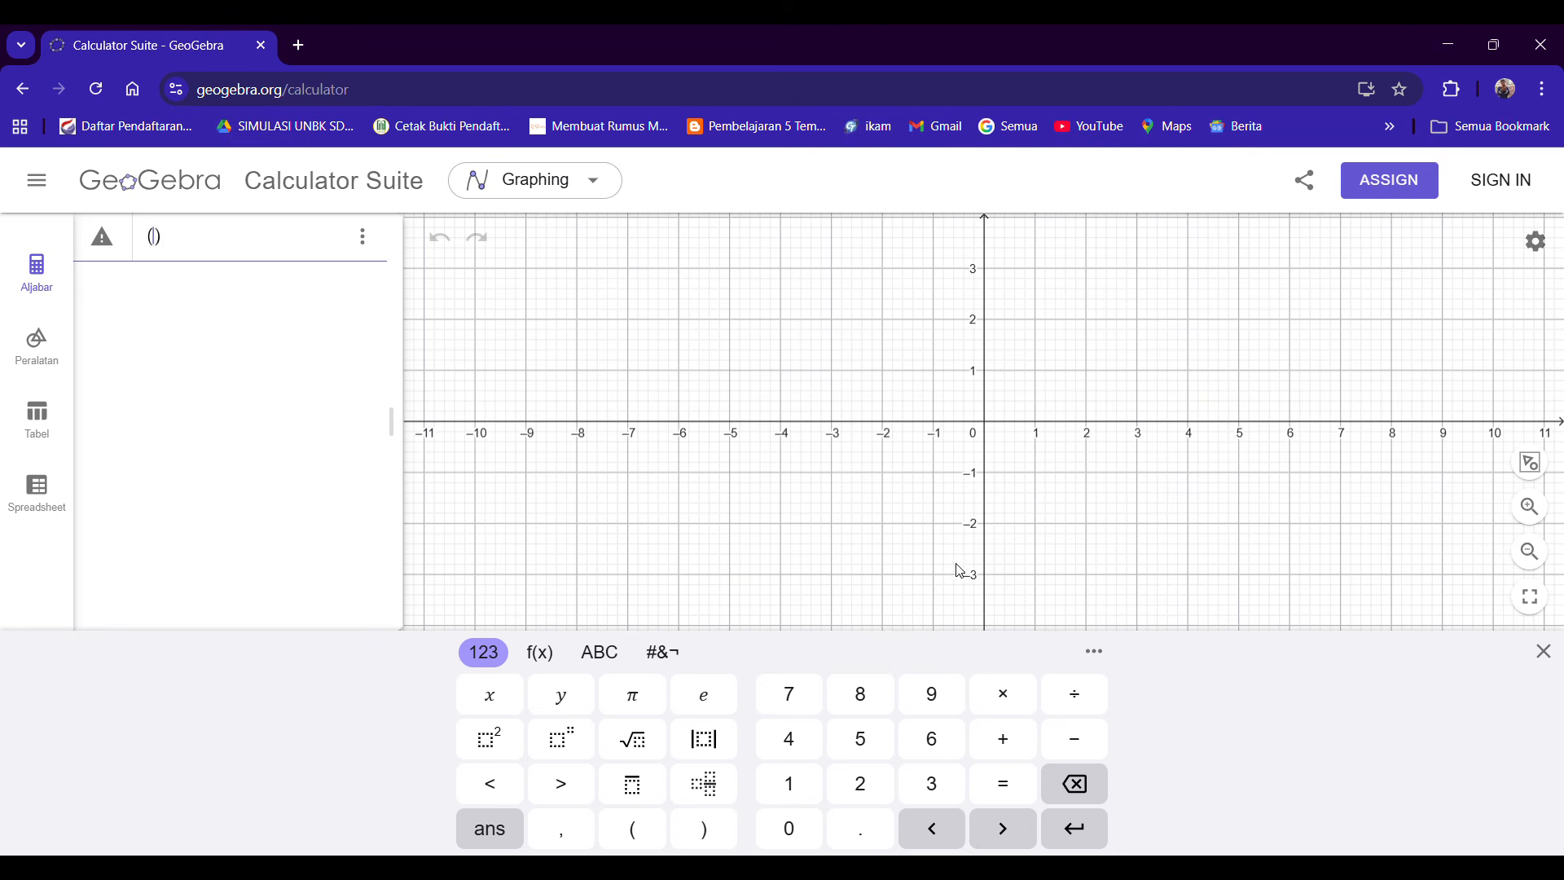
click(1059, 741)
click(854, 790)
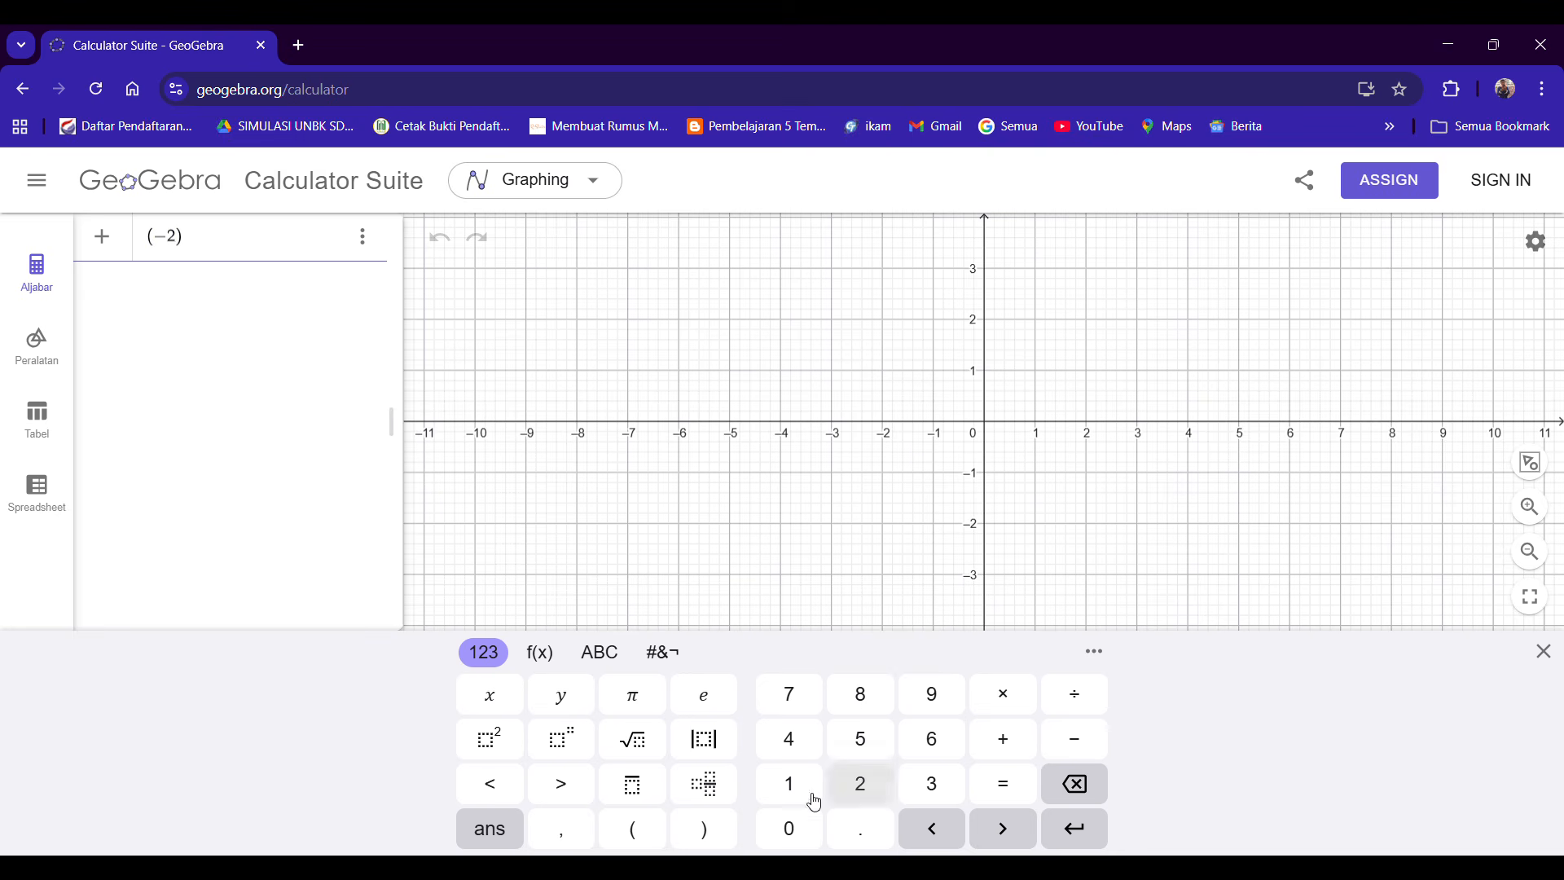
click(570, 832)
click(860, 790)
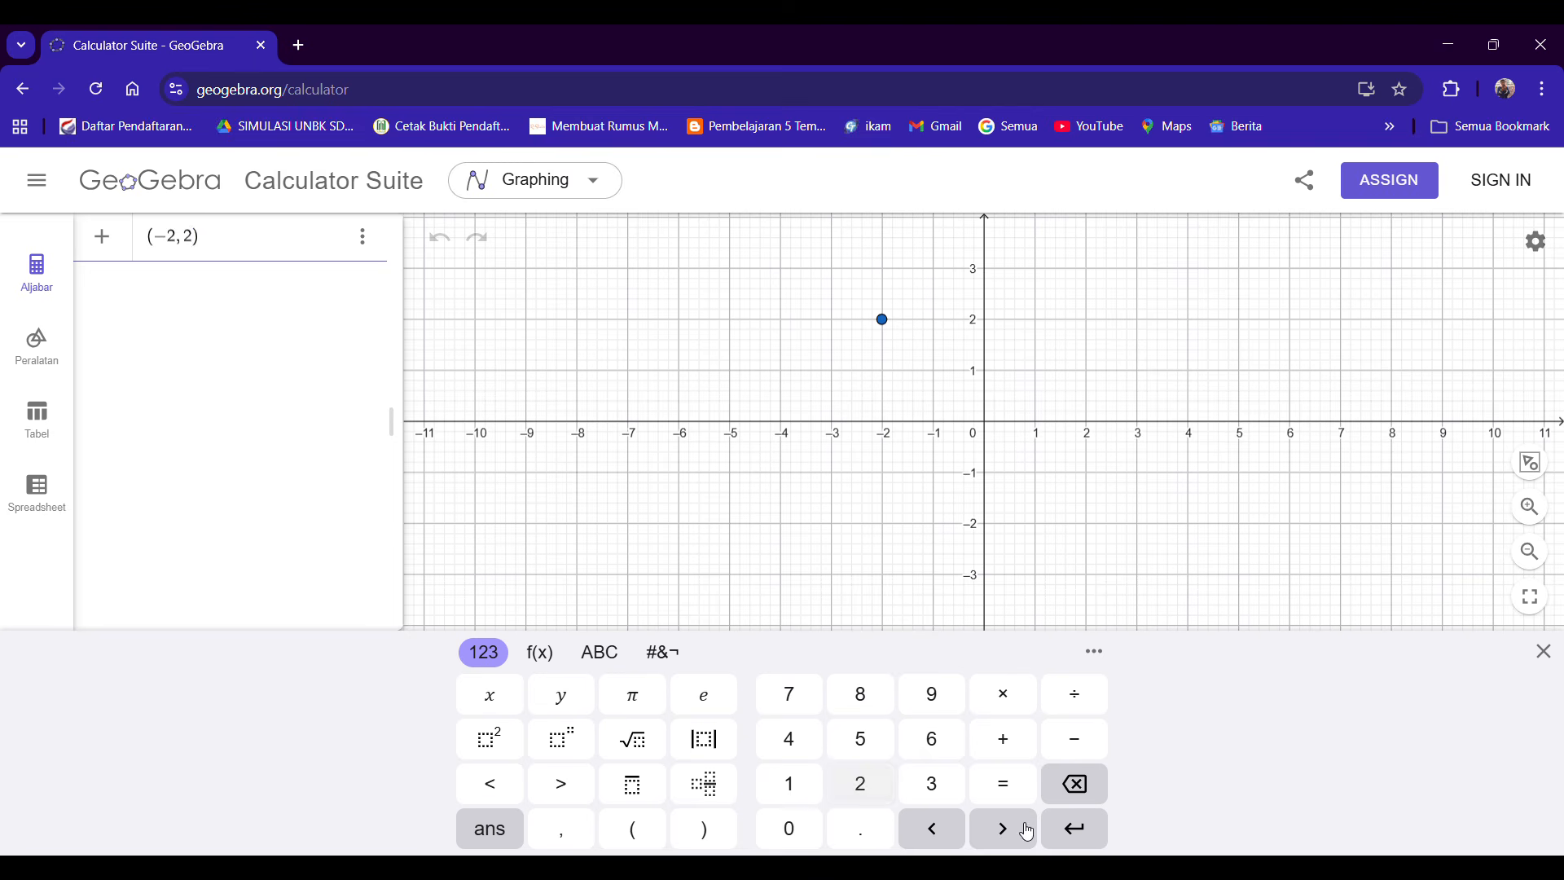
click(1075, 828)
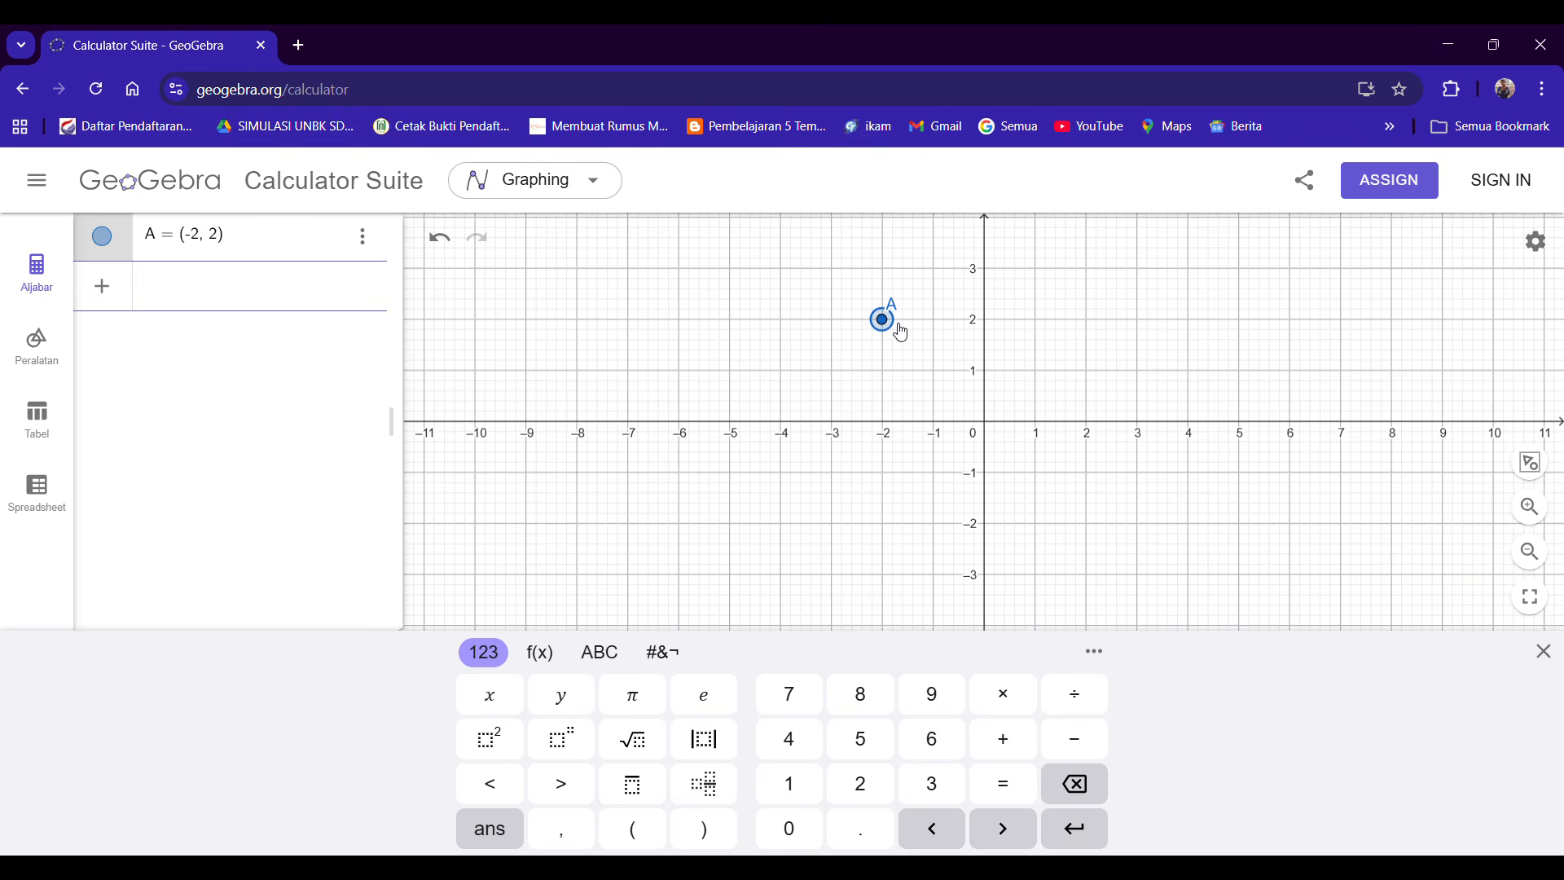
Place a new point at (1, 2) on the graph with the Titik Baru tool and check its coordinates in the algebra list.
click(42, 345)
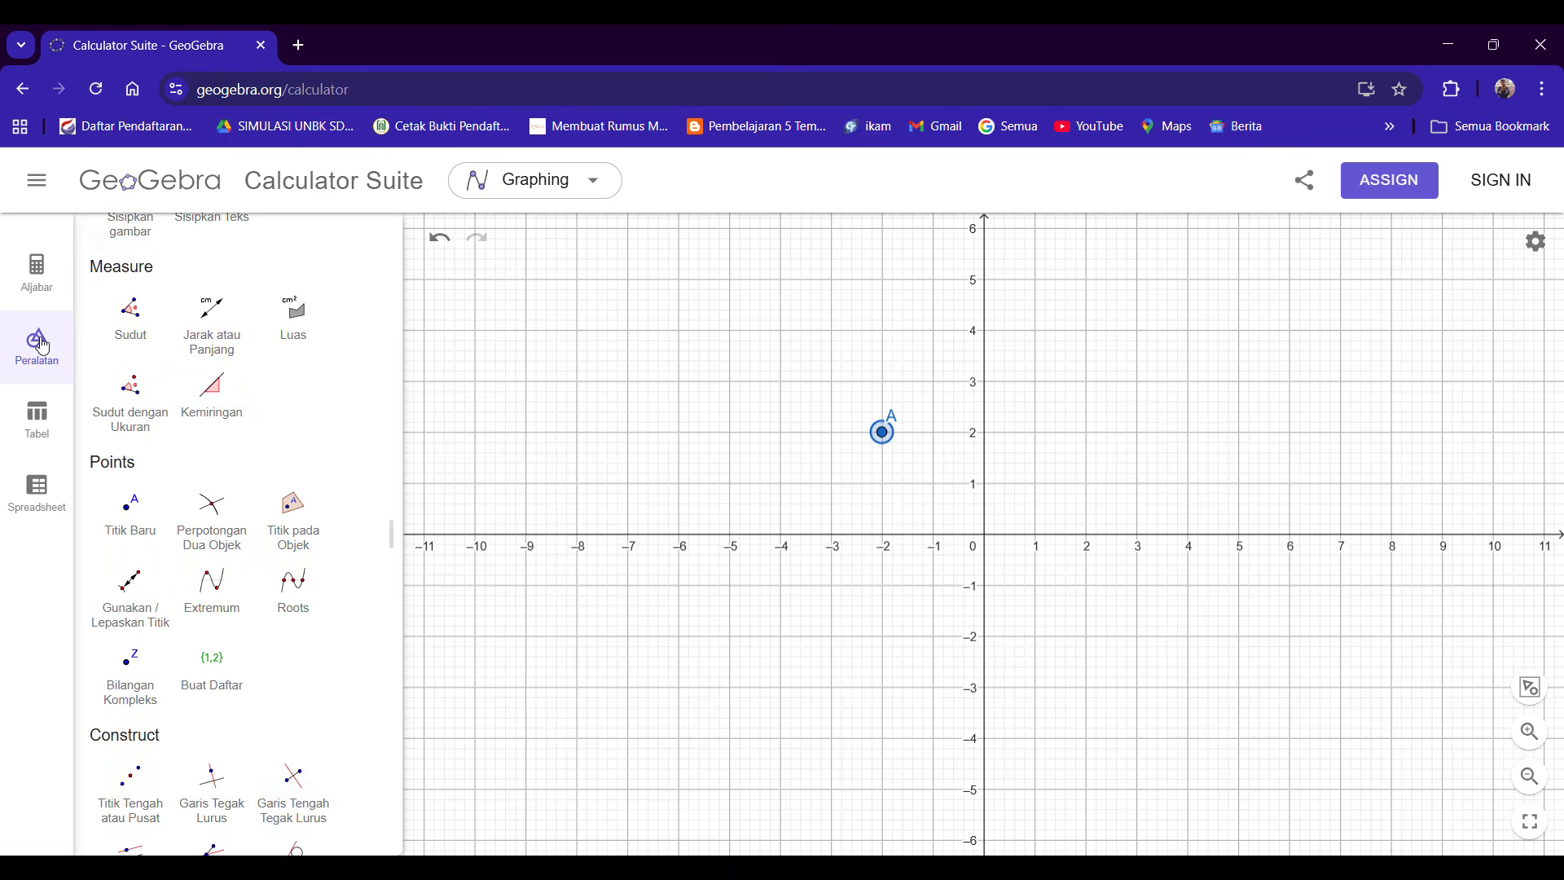
scroll(224, 413, up, 7)
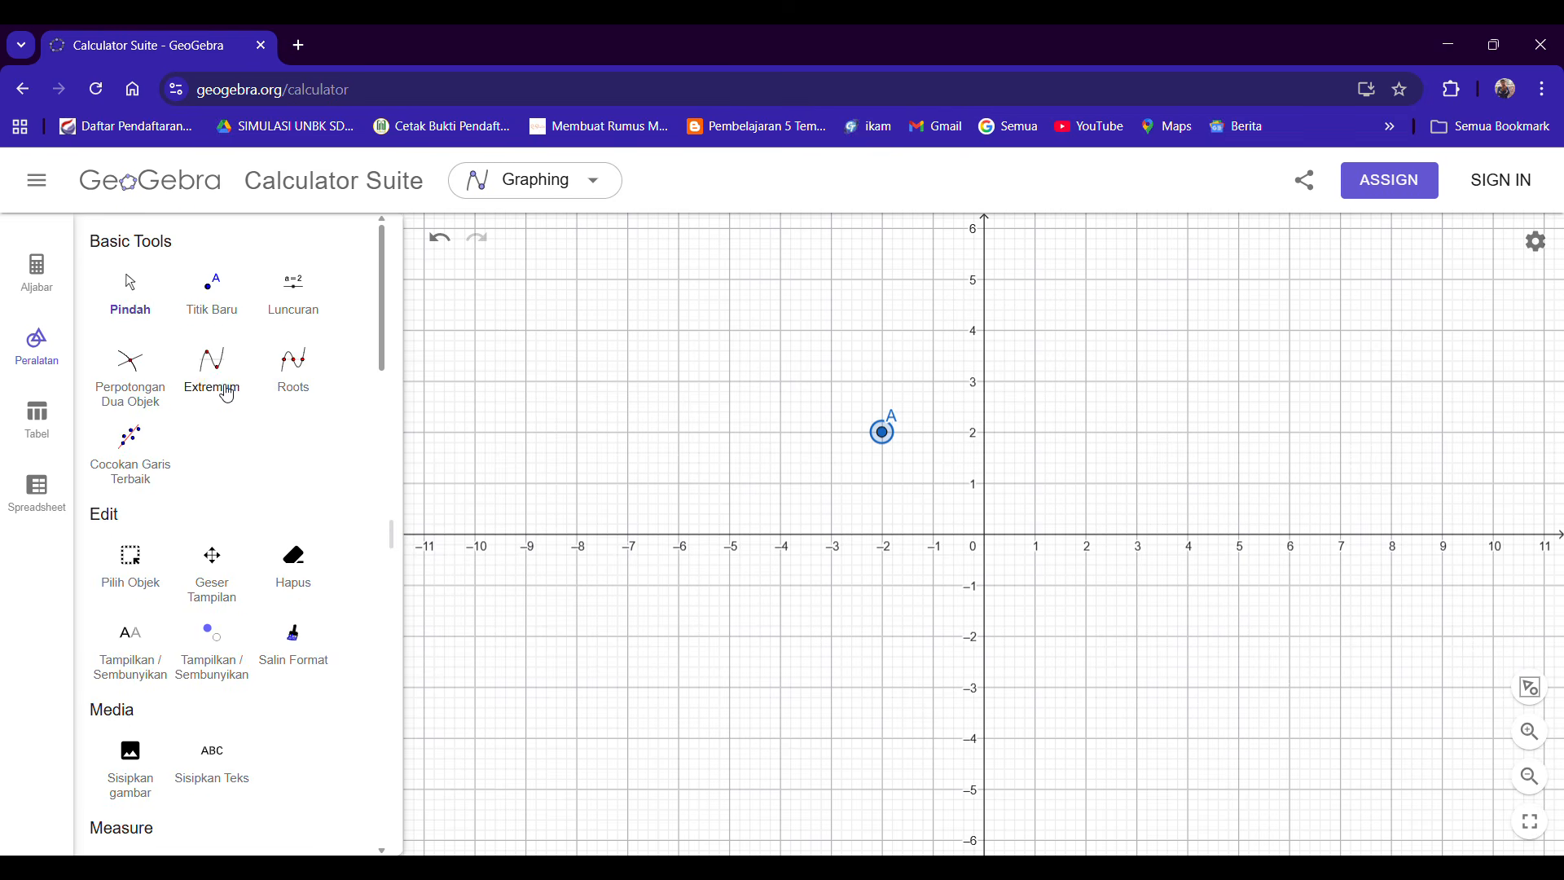
click(216, 307)
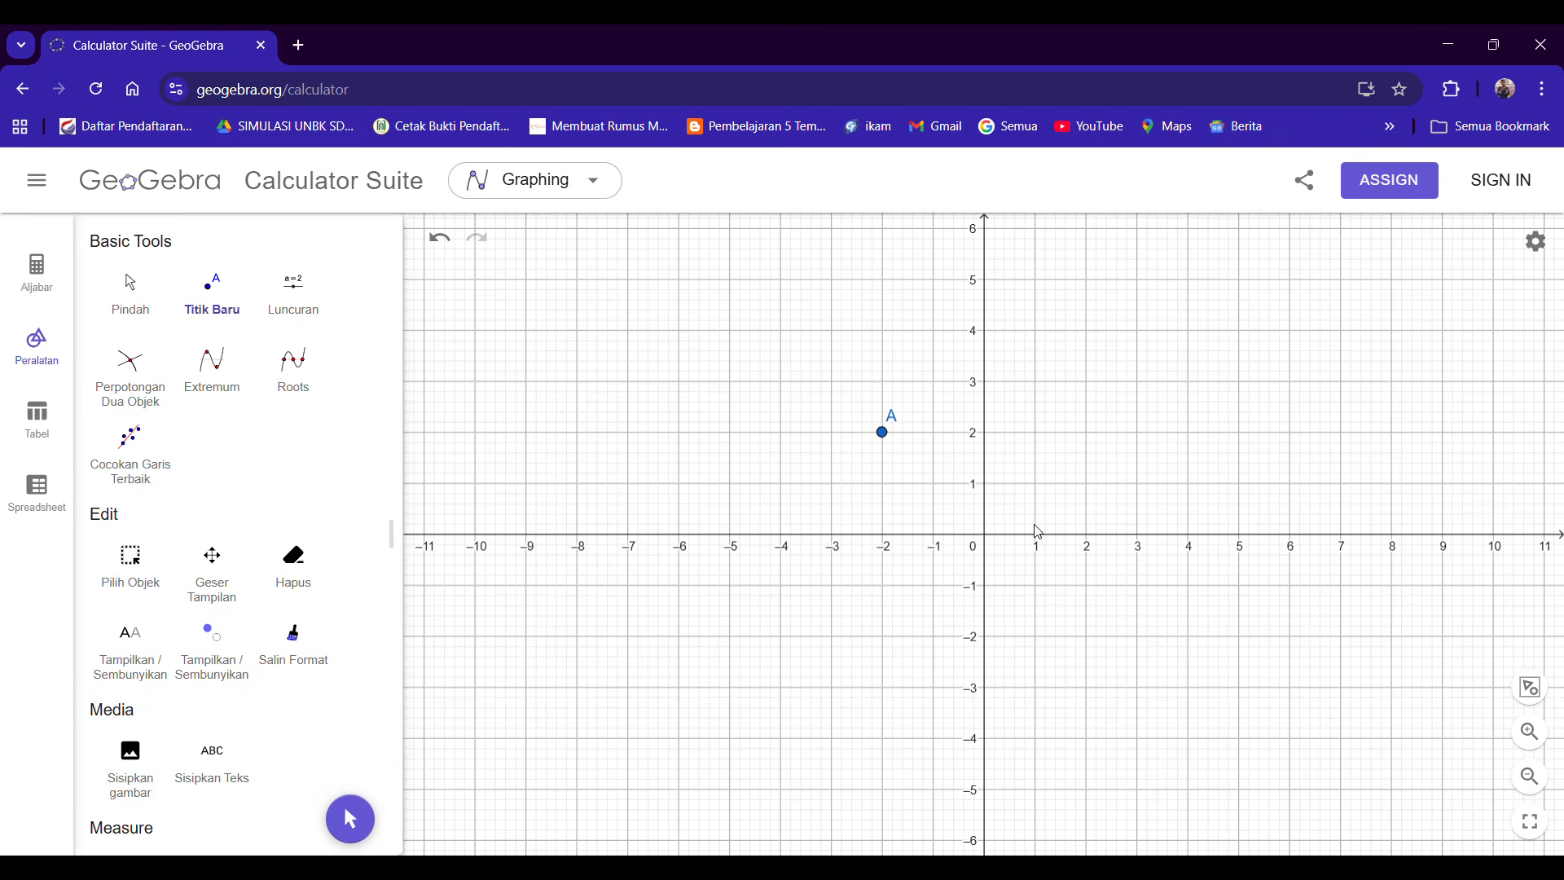
click(1036, 432)
click(50, 292)
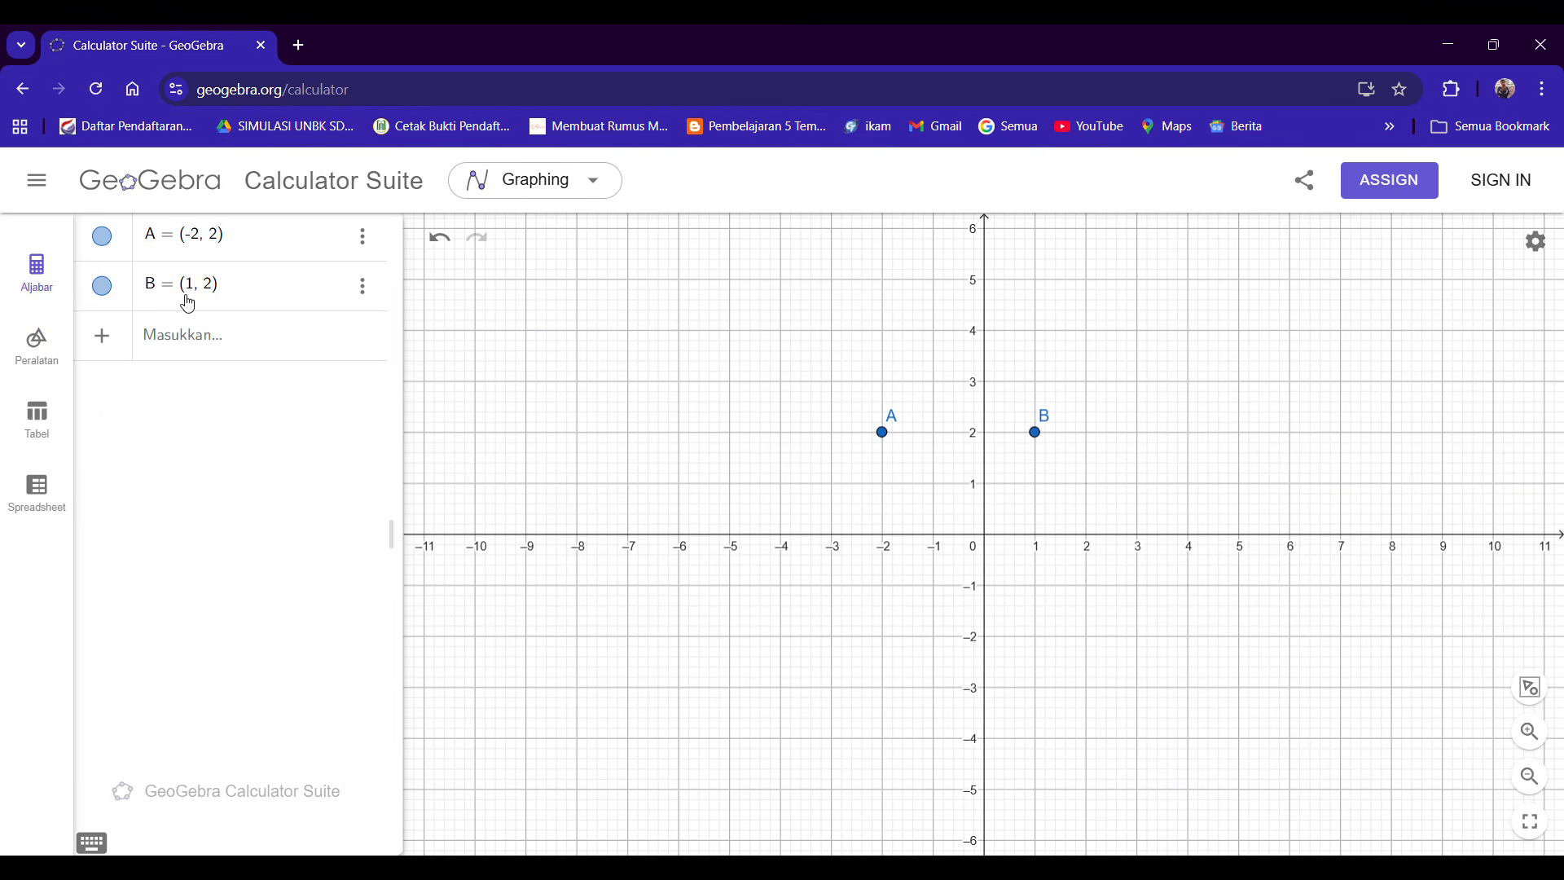
Place two more points on the graph at (1, -1) and (-2, -1) with the Titik Baru tool.
click(39, 348)
click(212, 286)
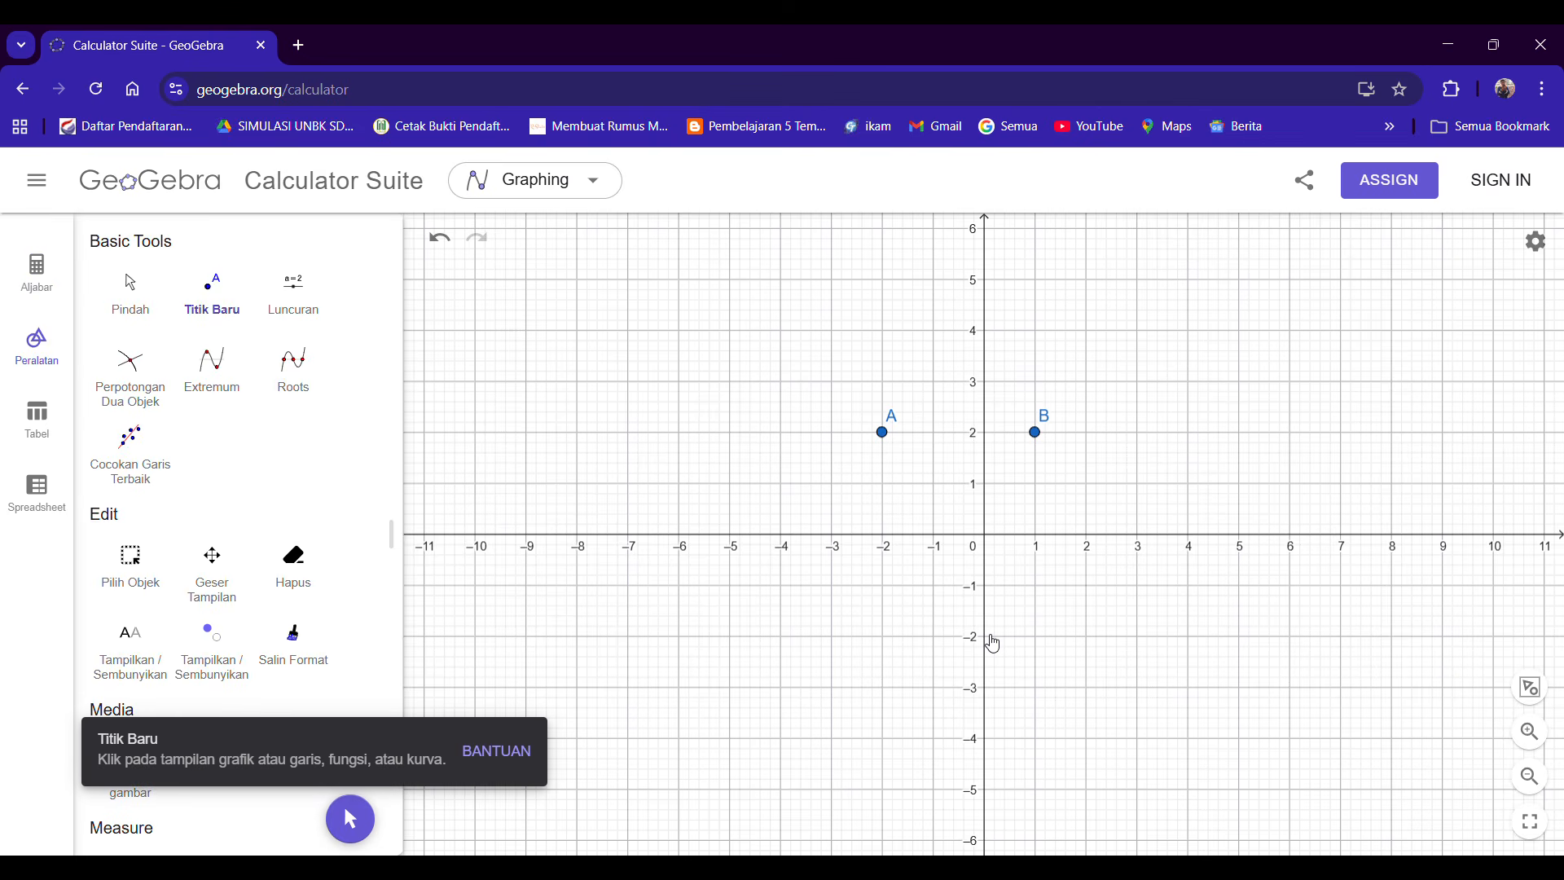
click(1035, 586)
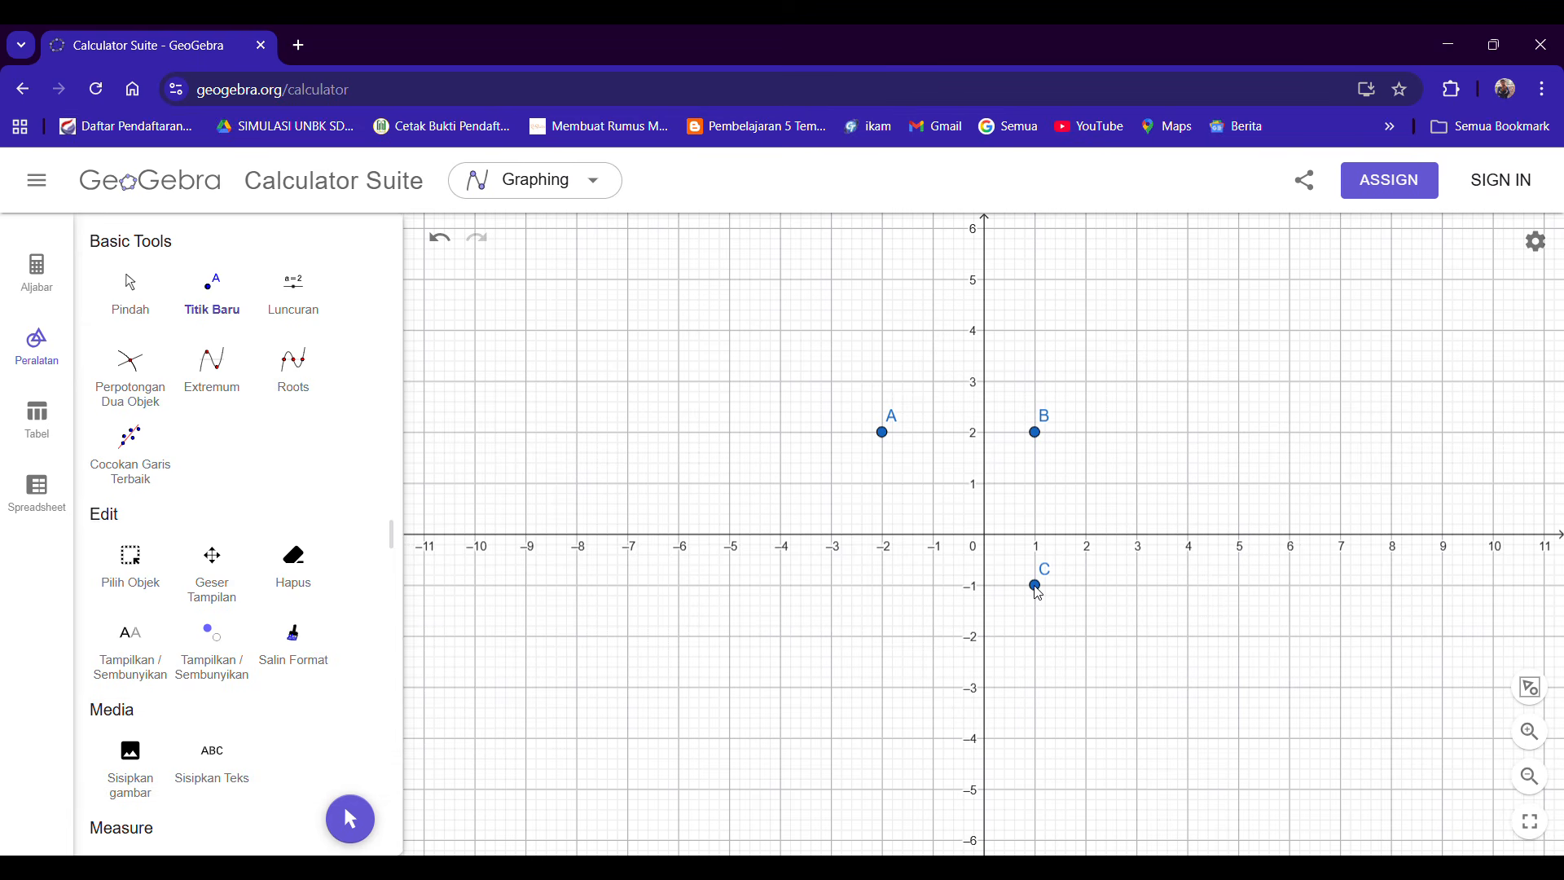
click(888, 586)
Draw a closed polygon through points A, B, C and D with the Poligon tool.
scroll(195, 391, down, 12)
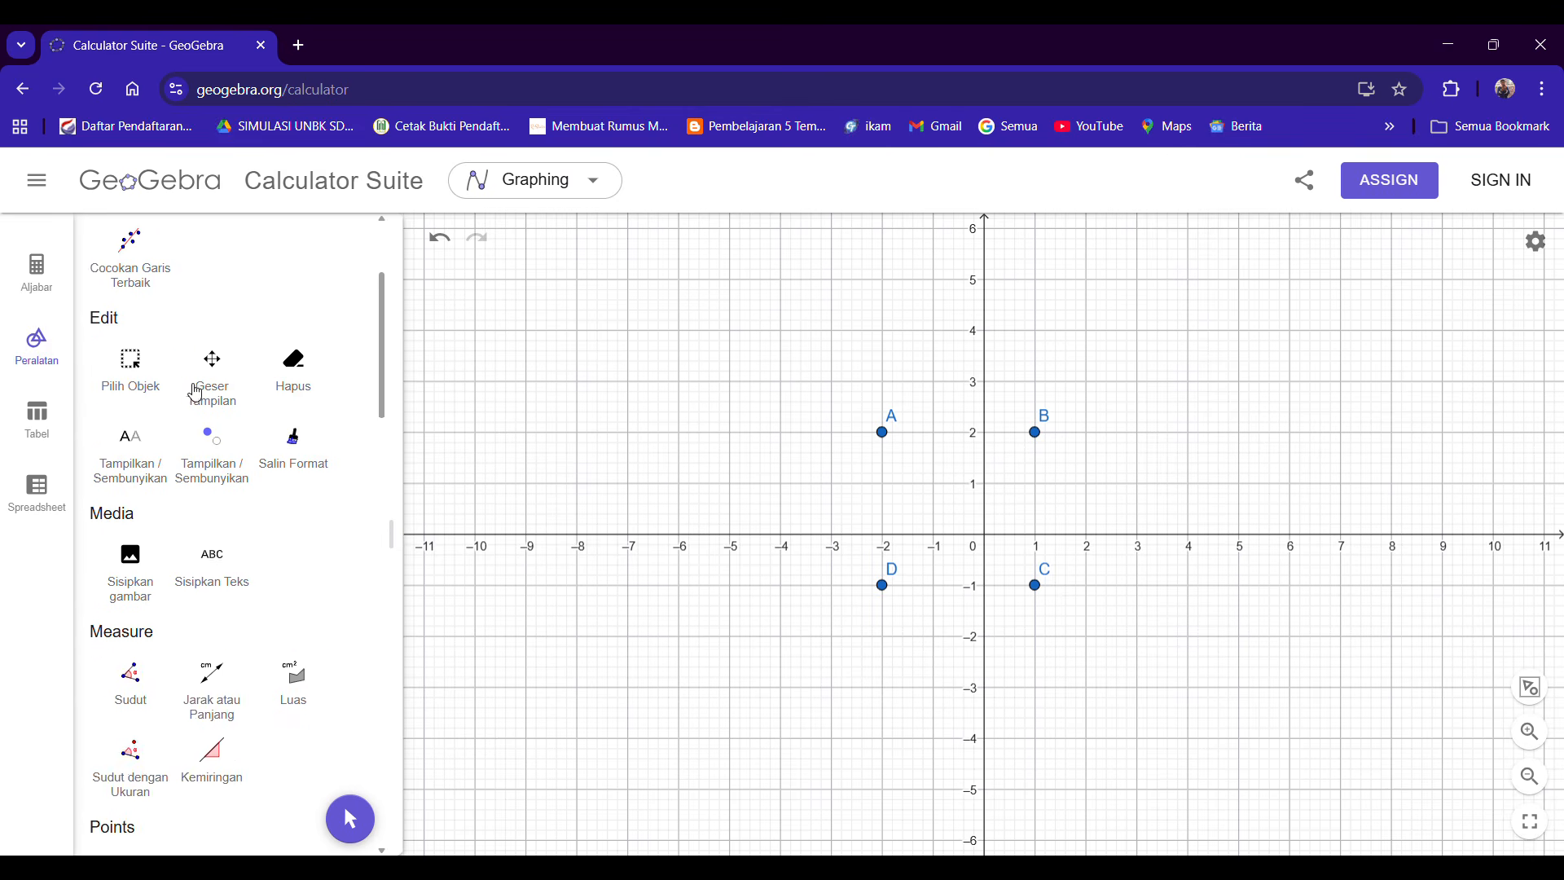
scroll(196, 394, down, 10)
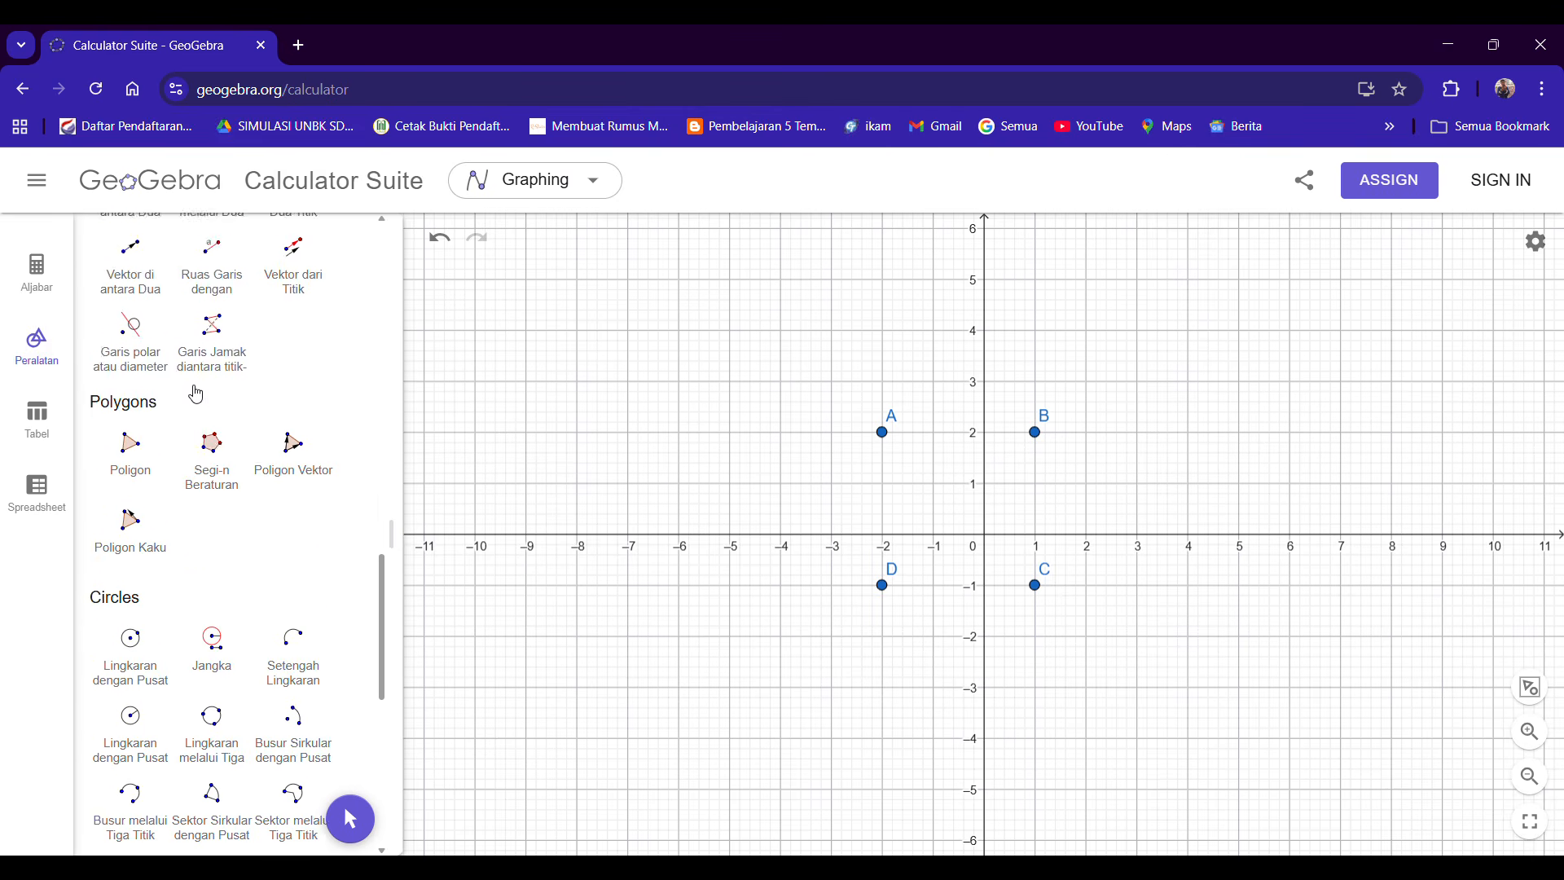
click(159, 376)
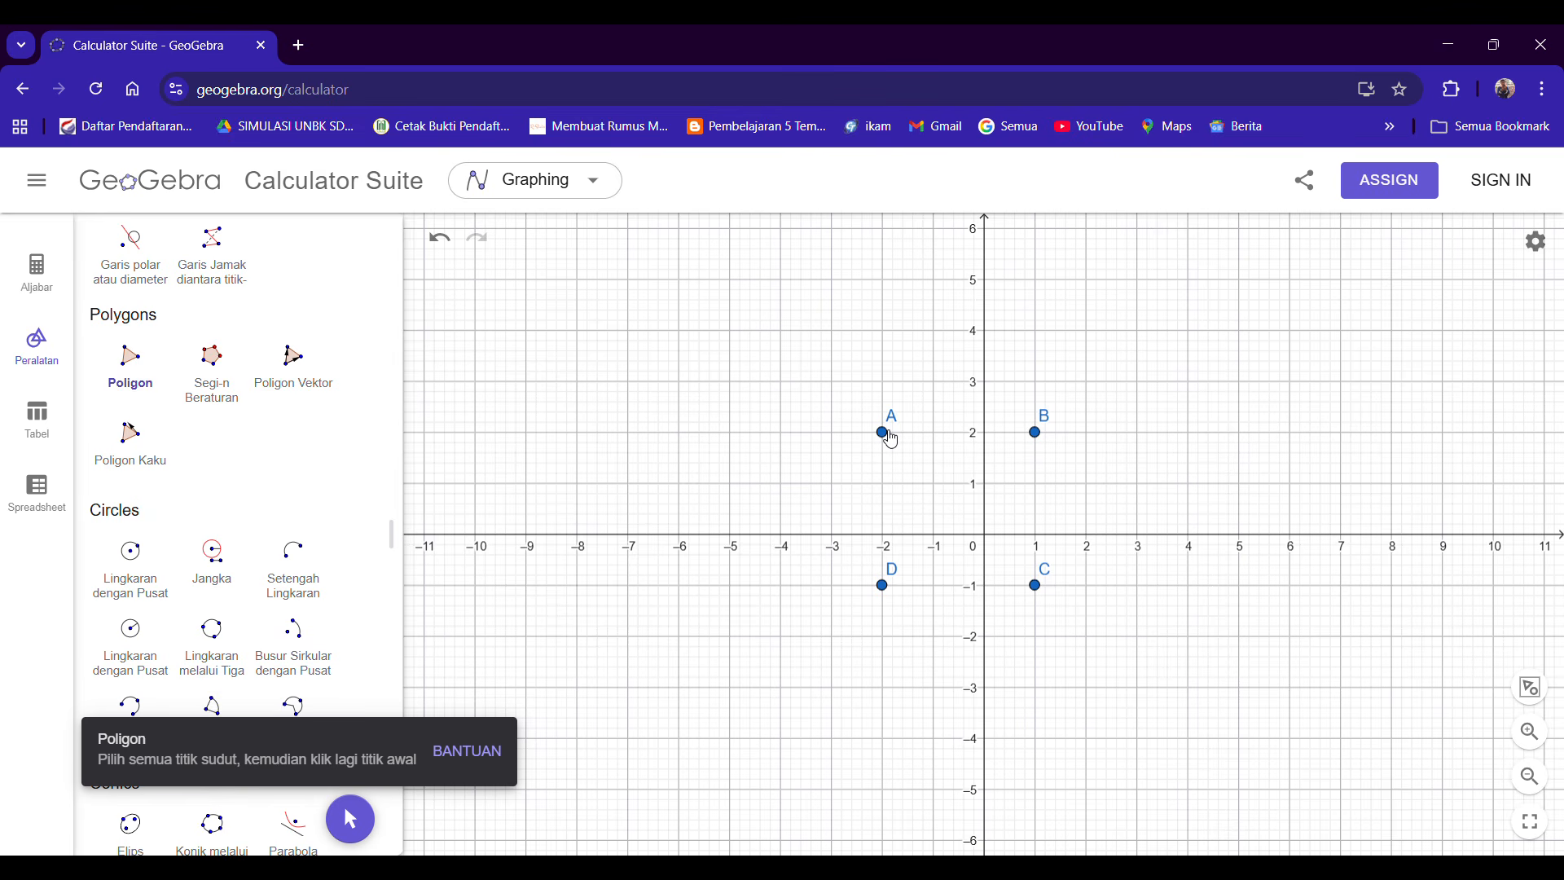
click(886, 435)
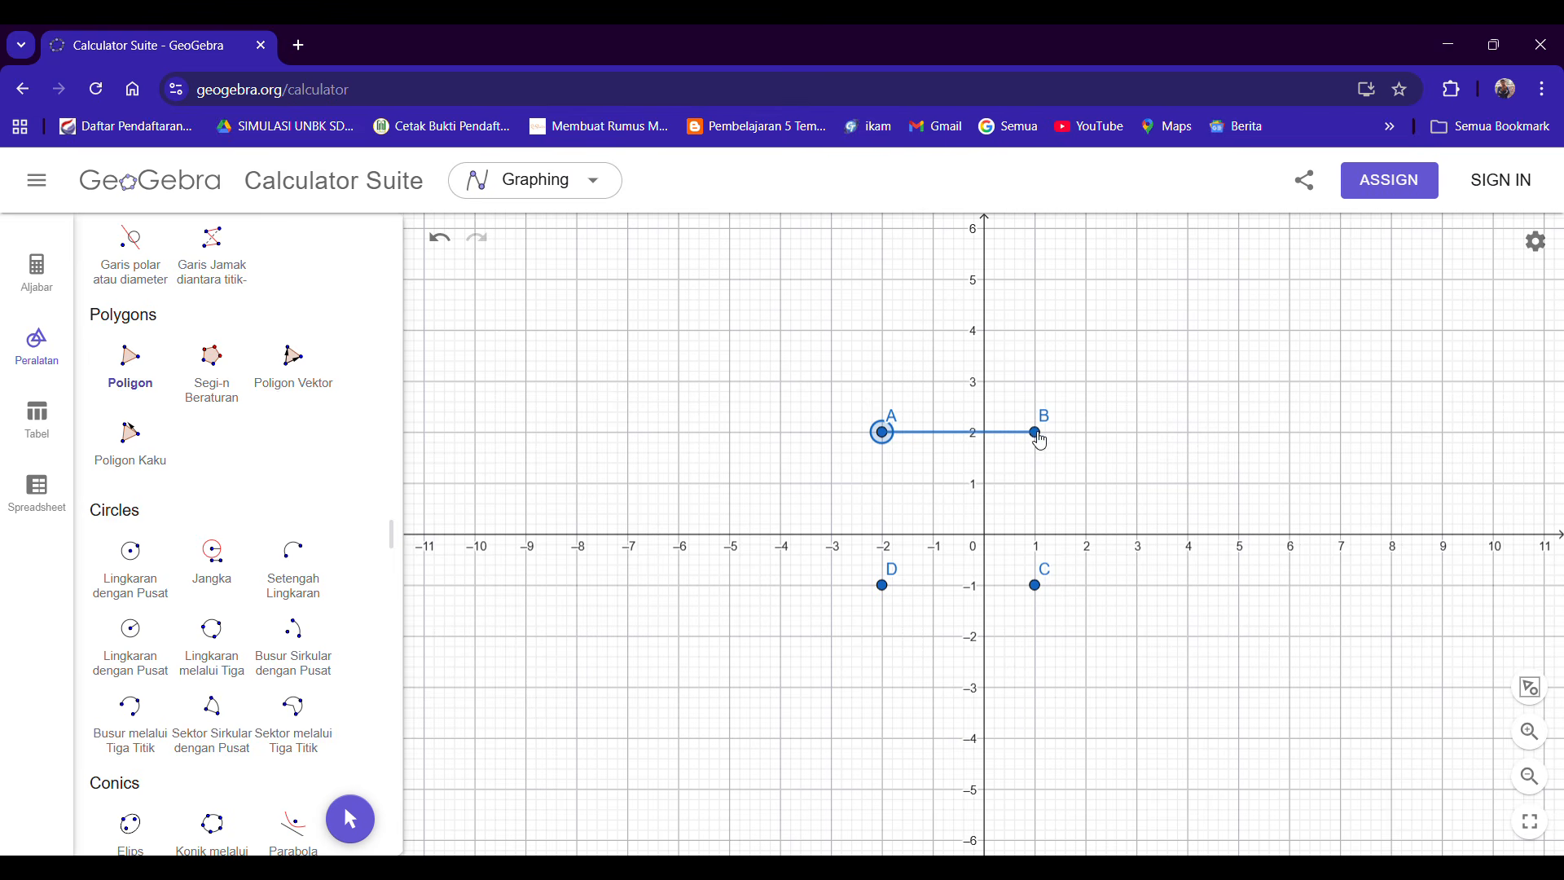
click(1036, 434)
click(1035, 584)
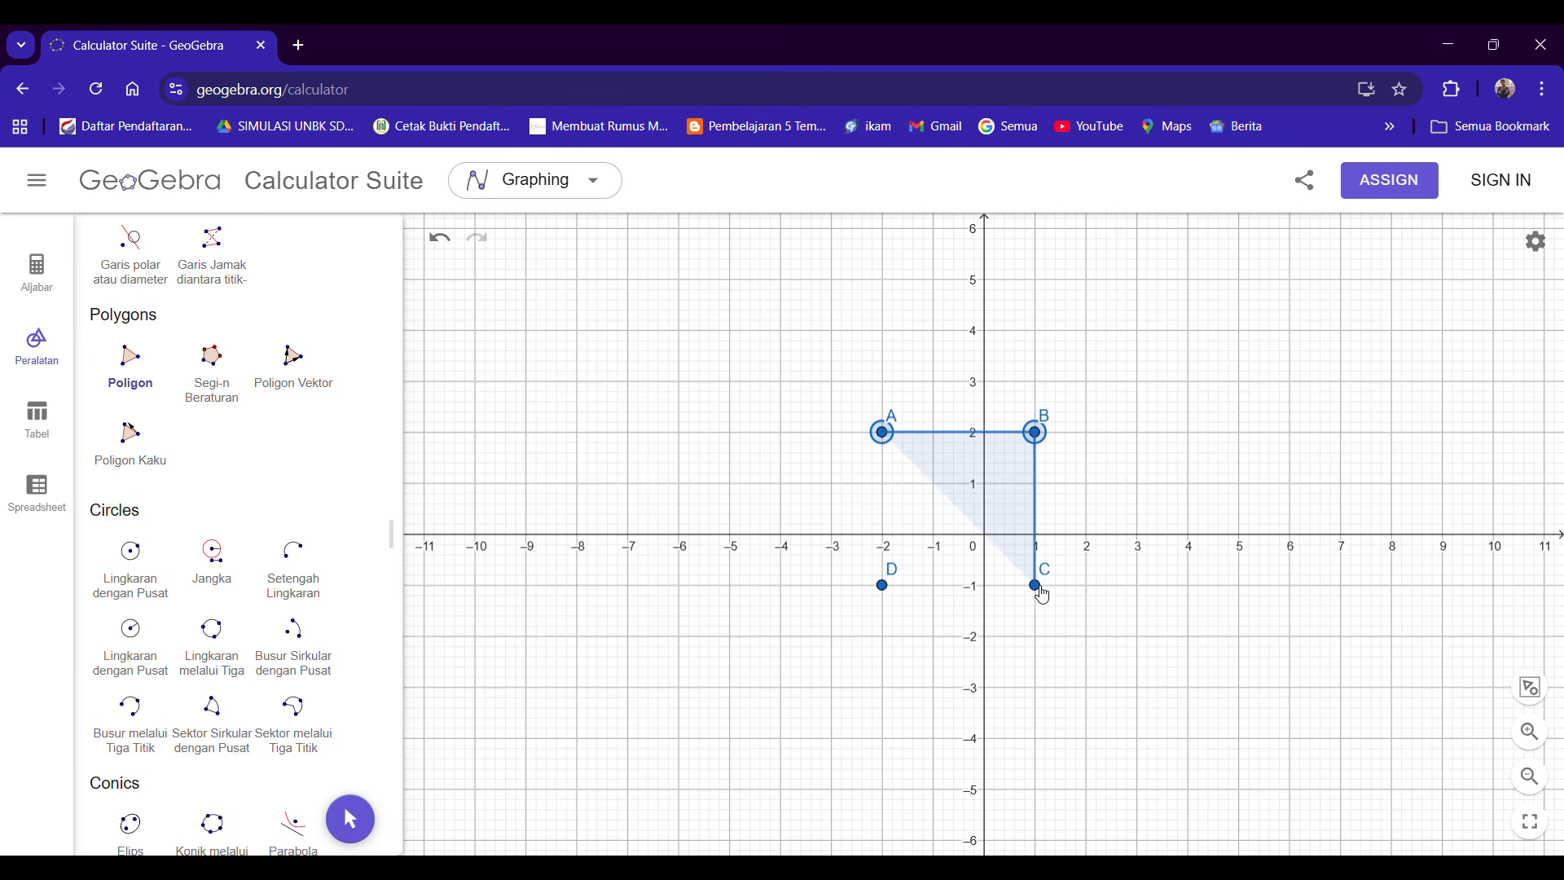
click(883, 585)
click(888, 438)
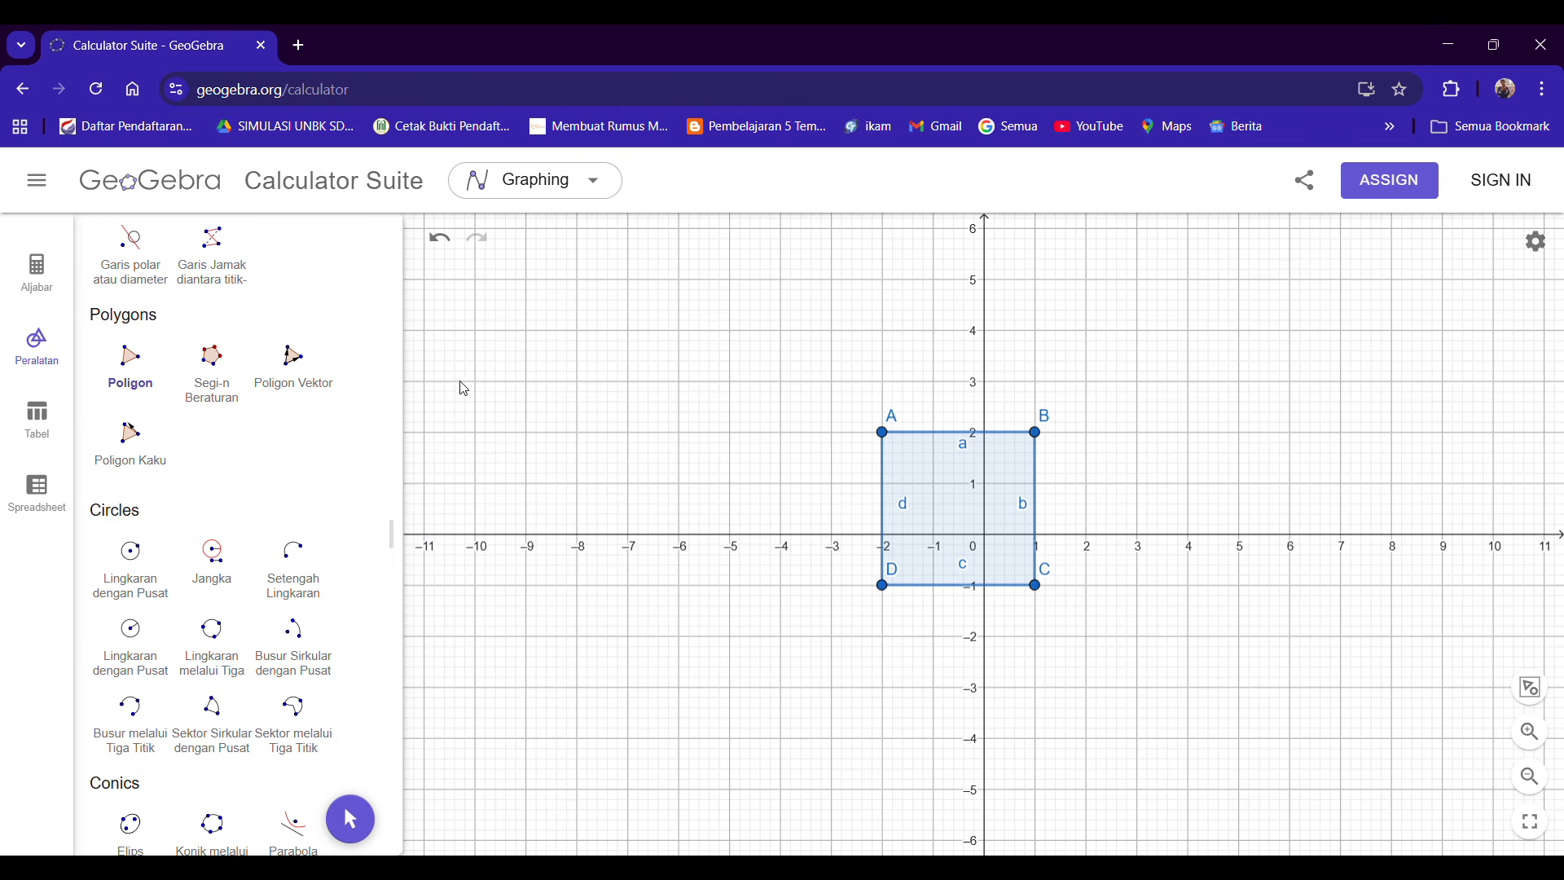
Define the vector u = (3, -2) as a new algebra expression.
click(42, 287)
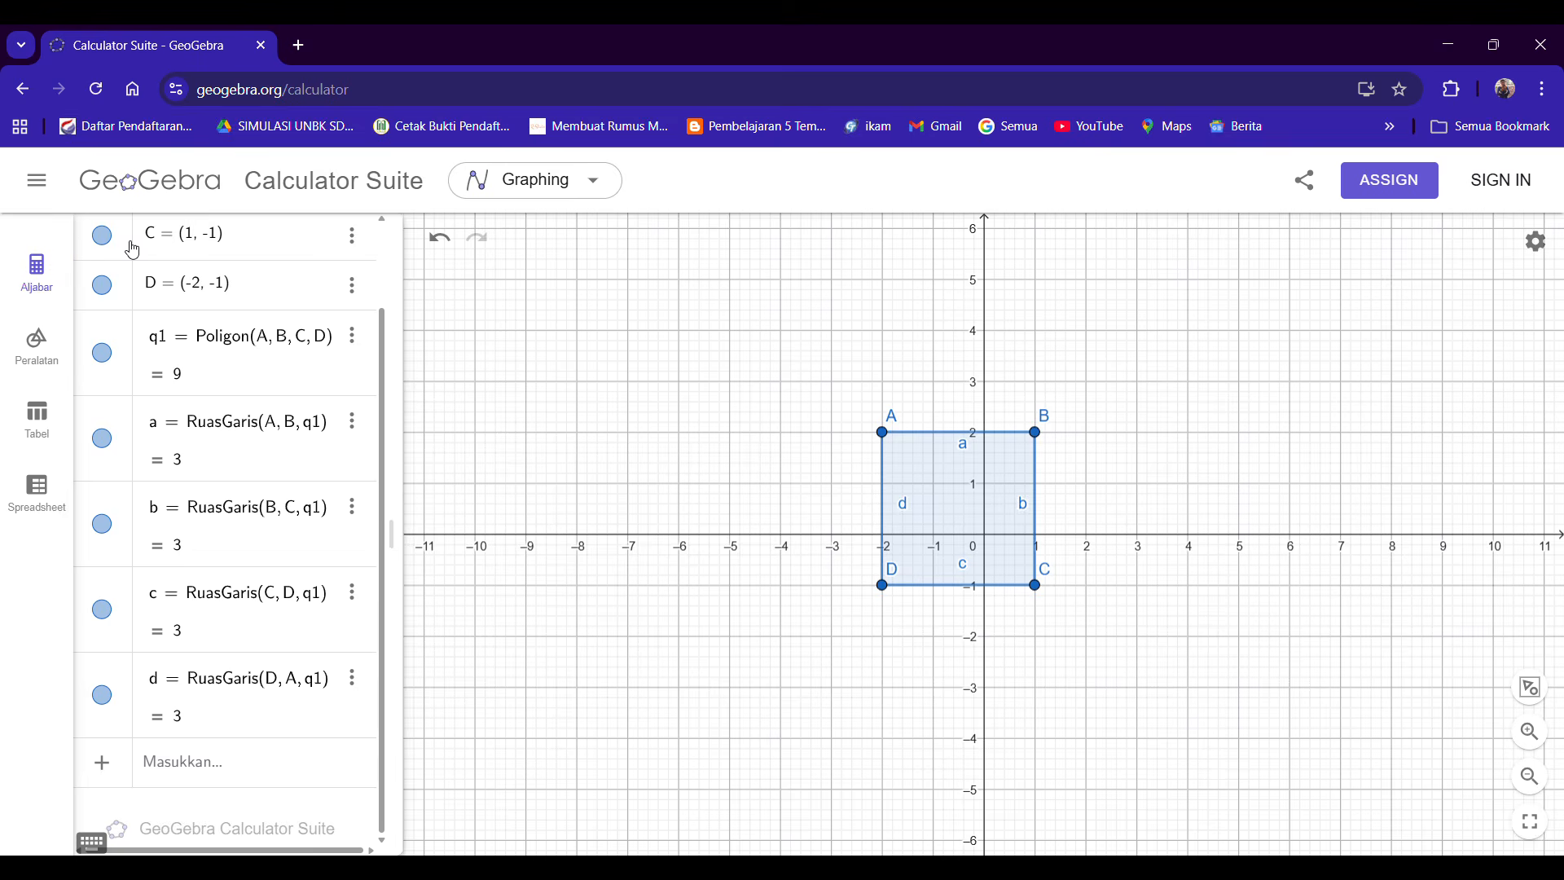
click(246, 758)
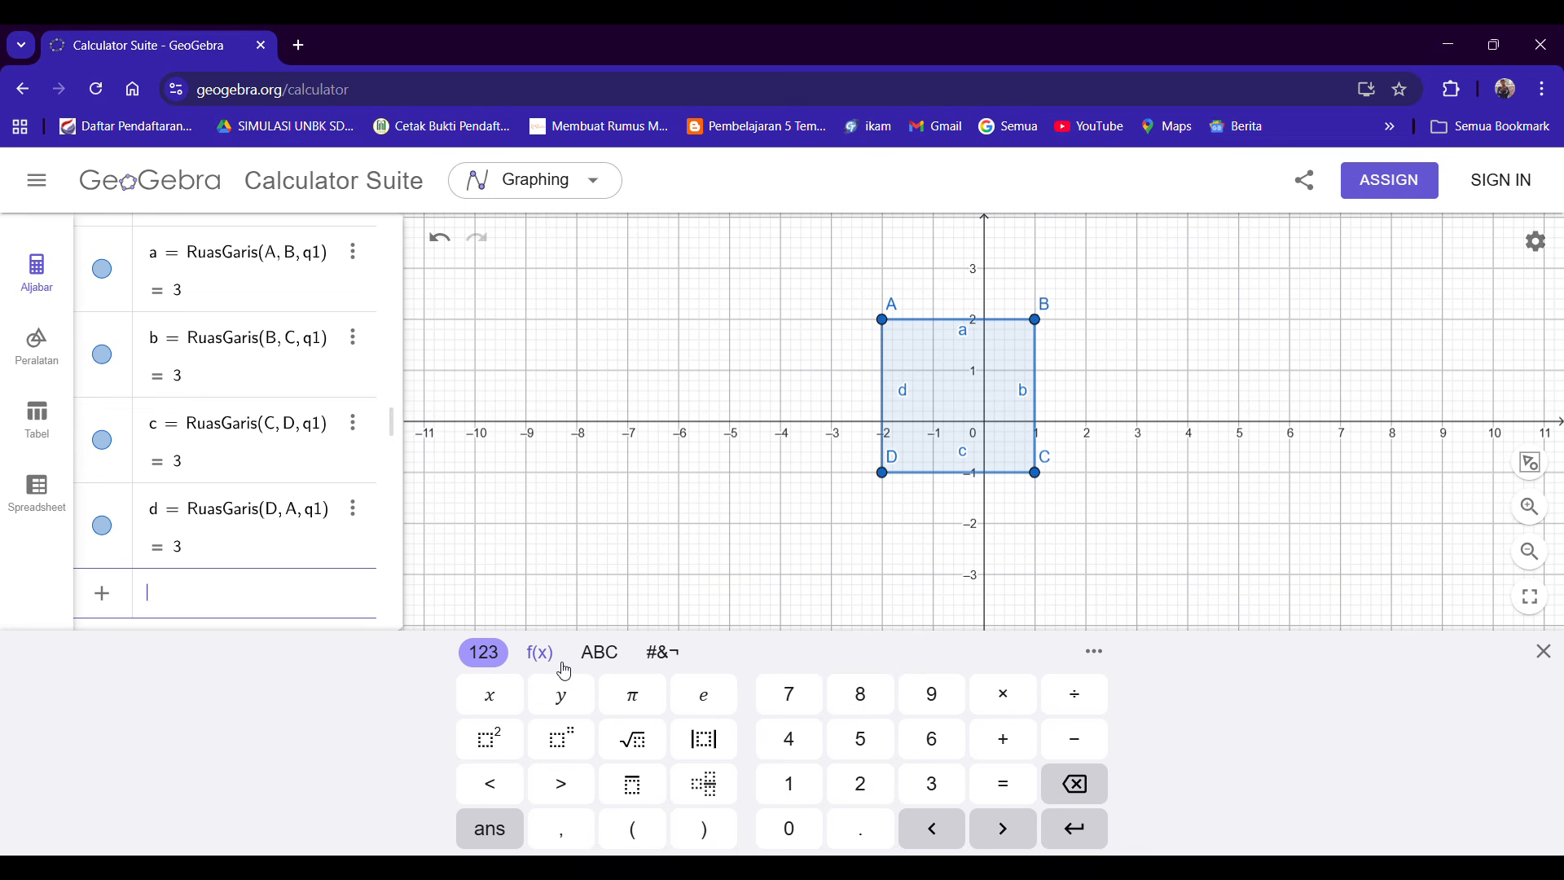
click(599, 662)
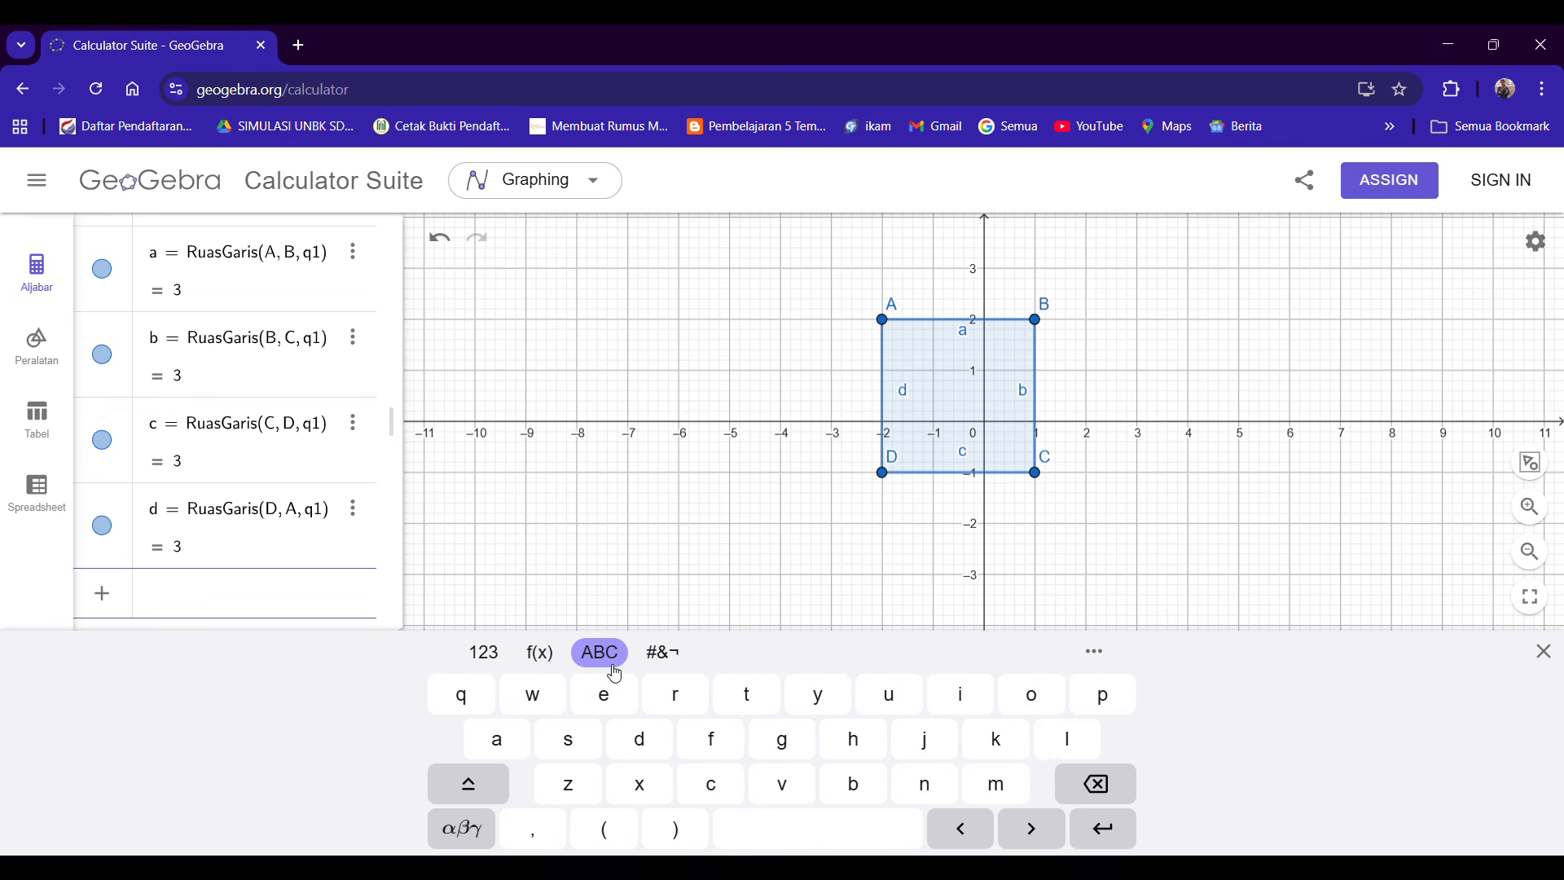
click(892, 705)
click(484, 652)
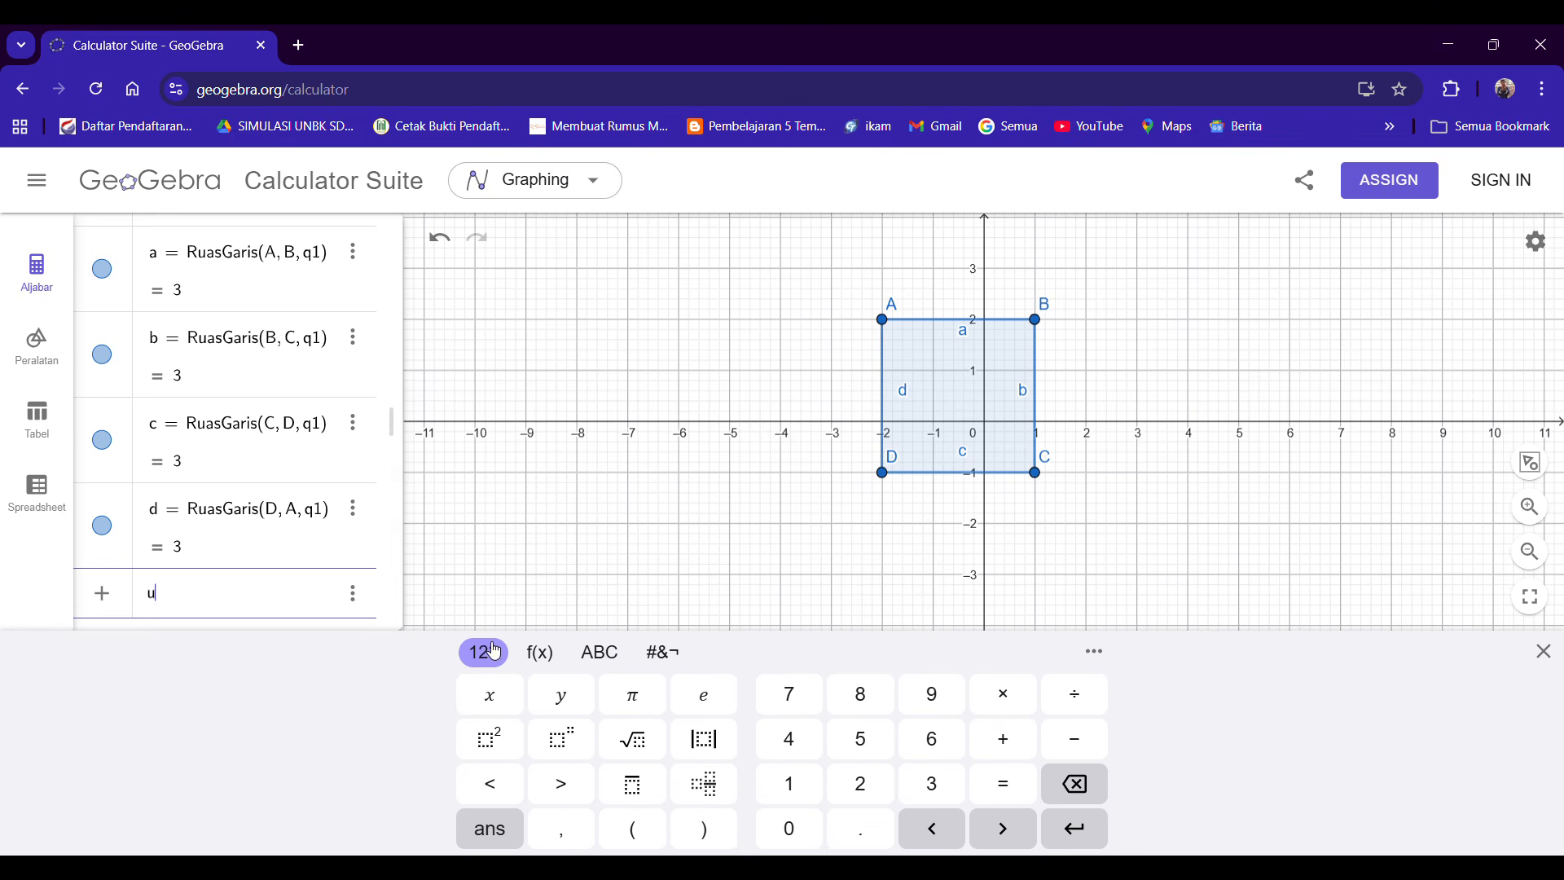
click(1003, 786)
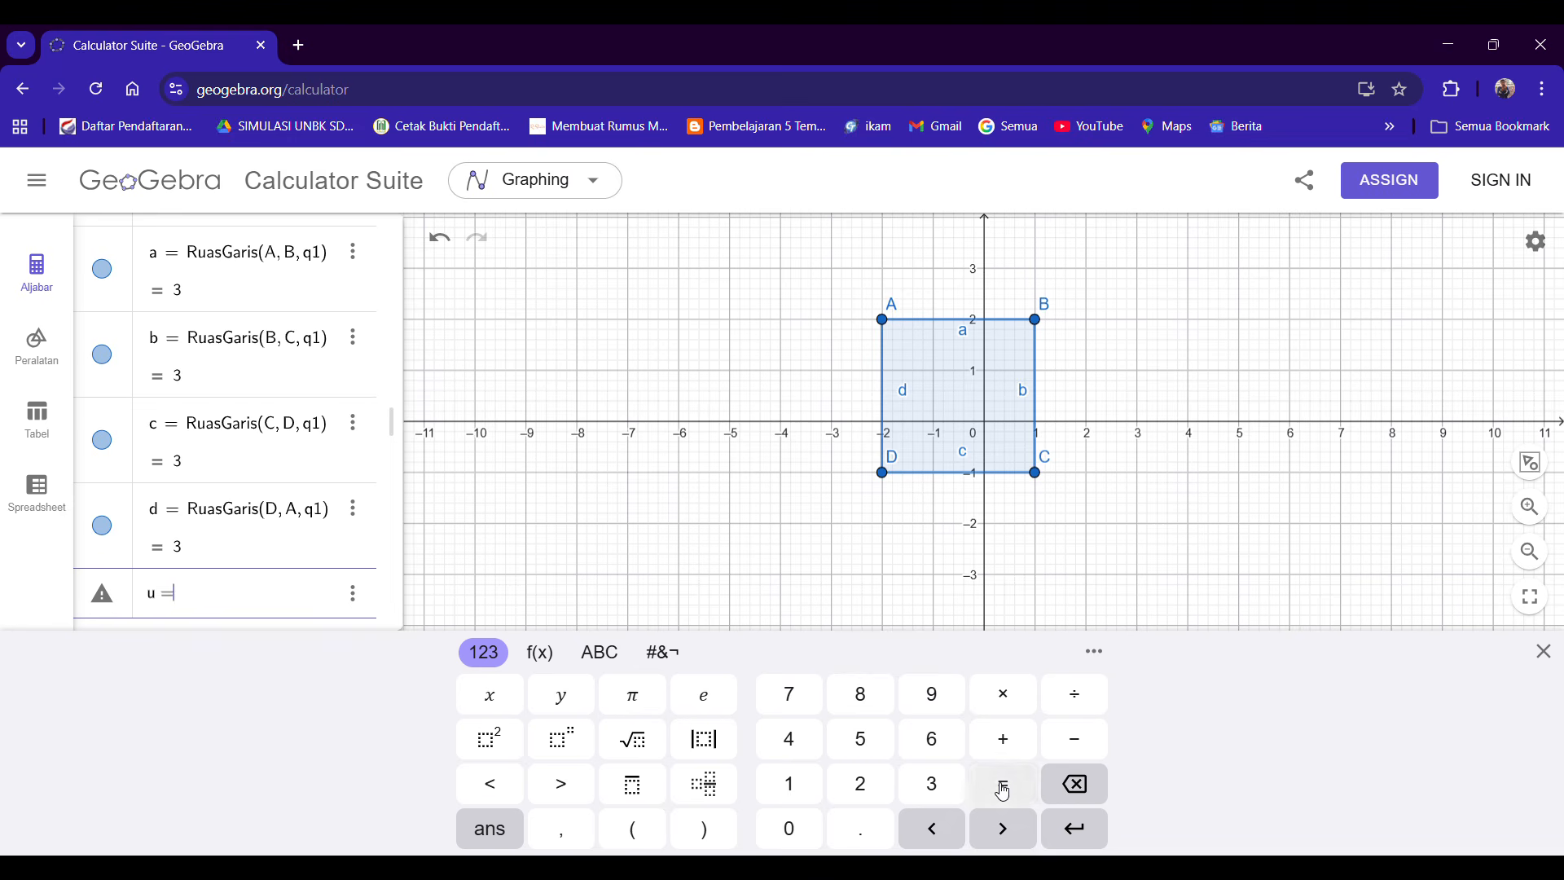
click(637, 833)
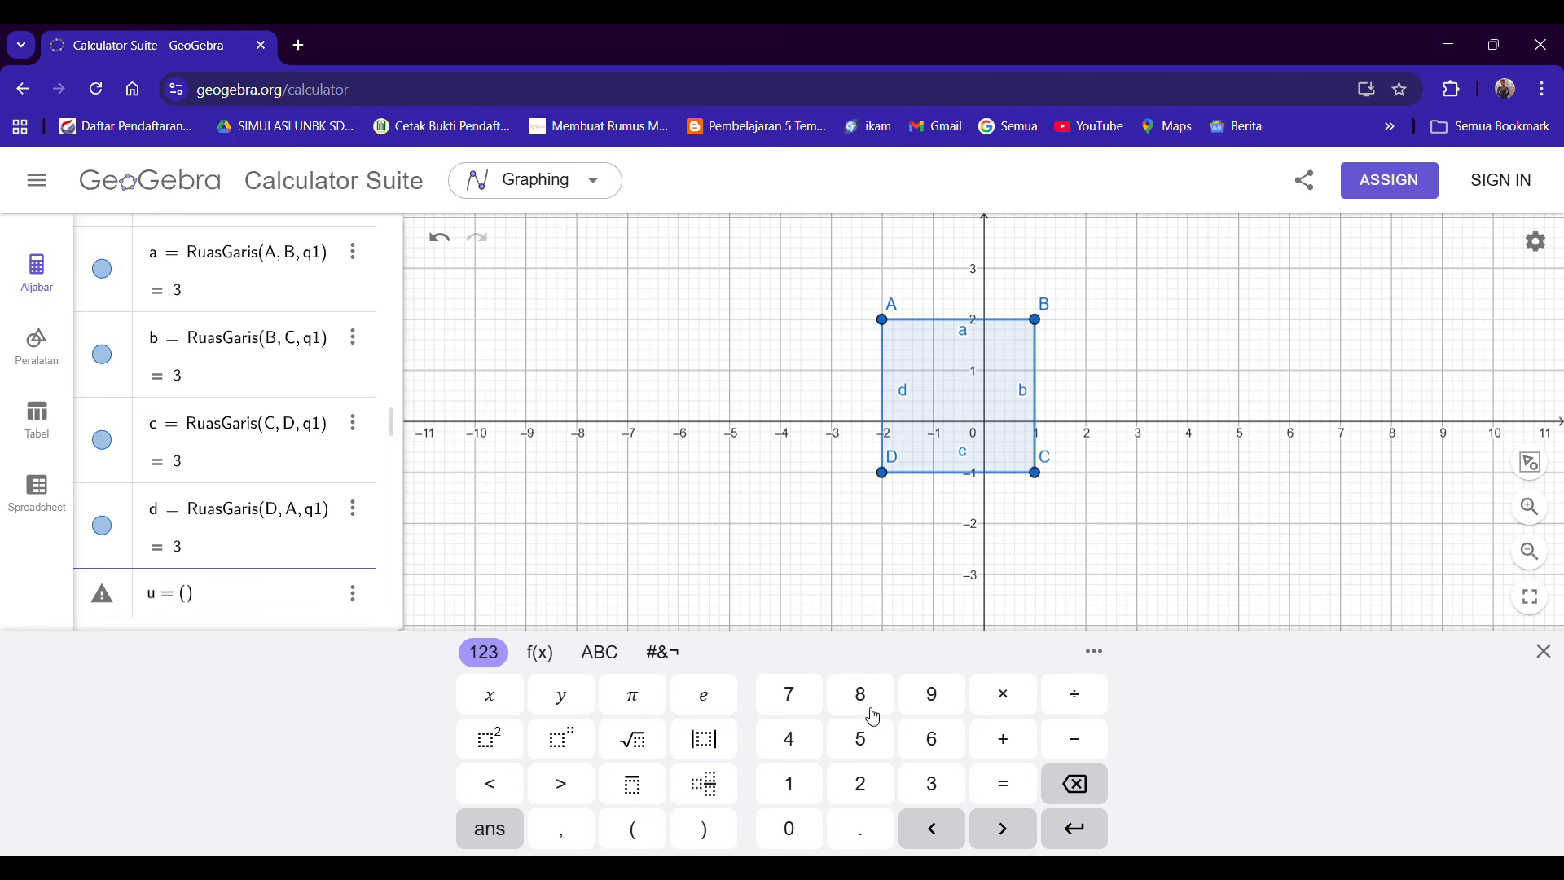
click(931, 783)
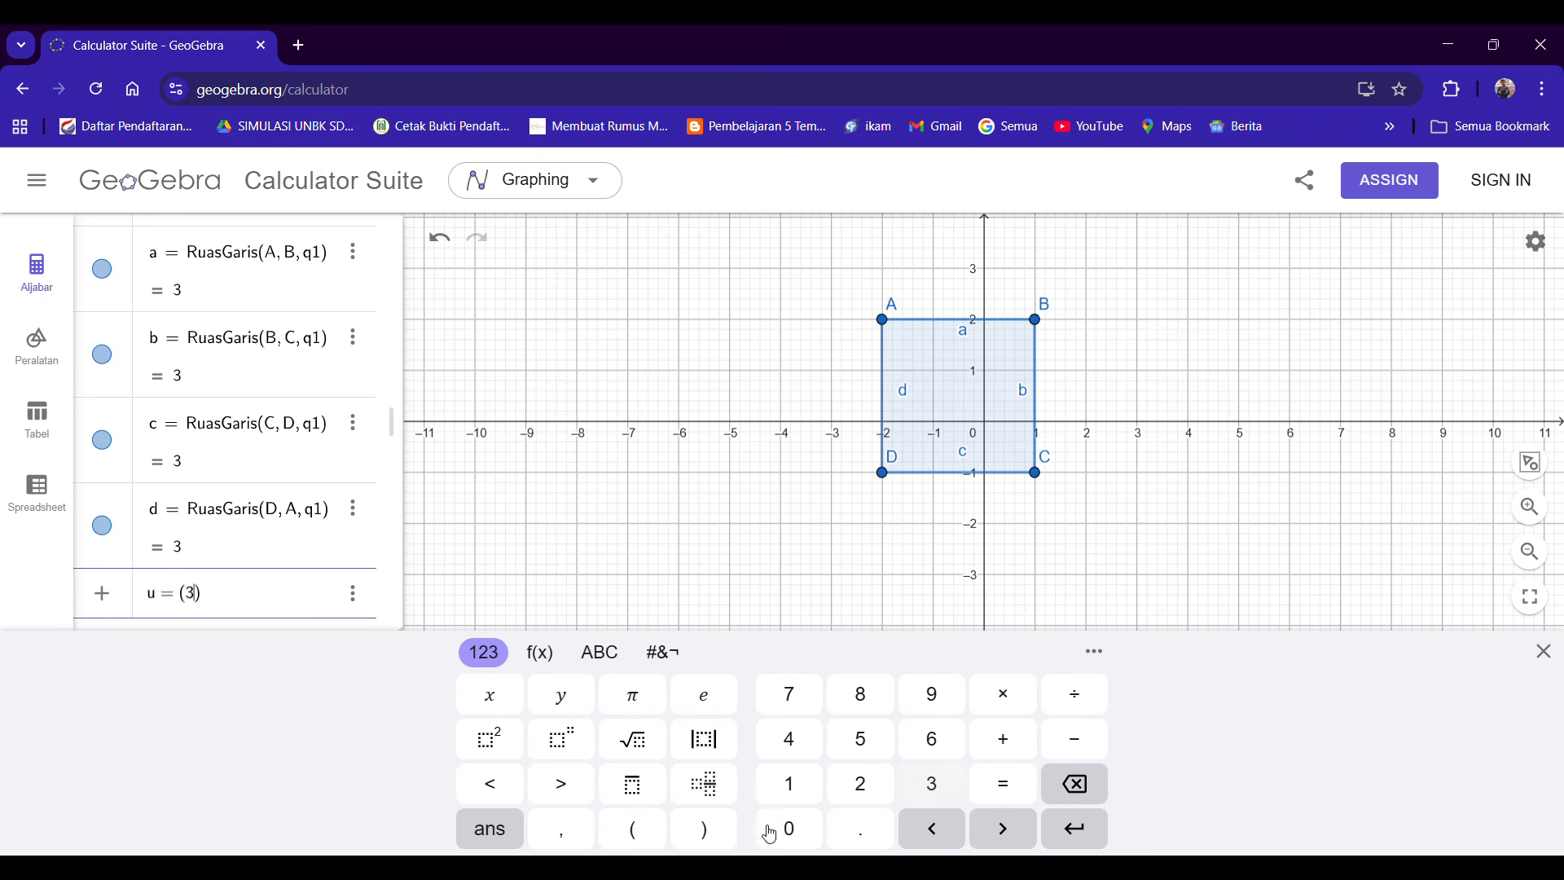
click(562, 829)
click(1067, 740)
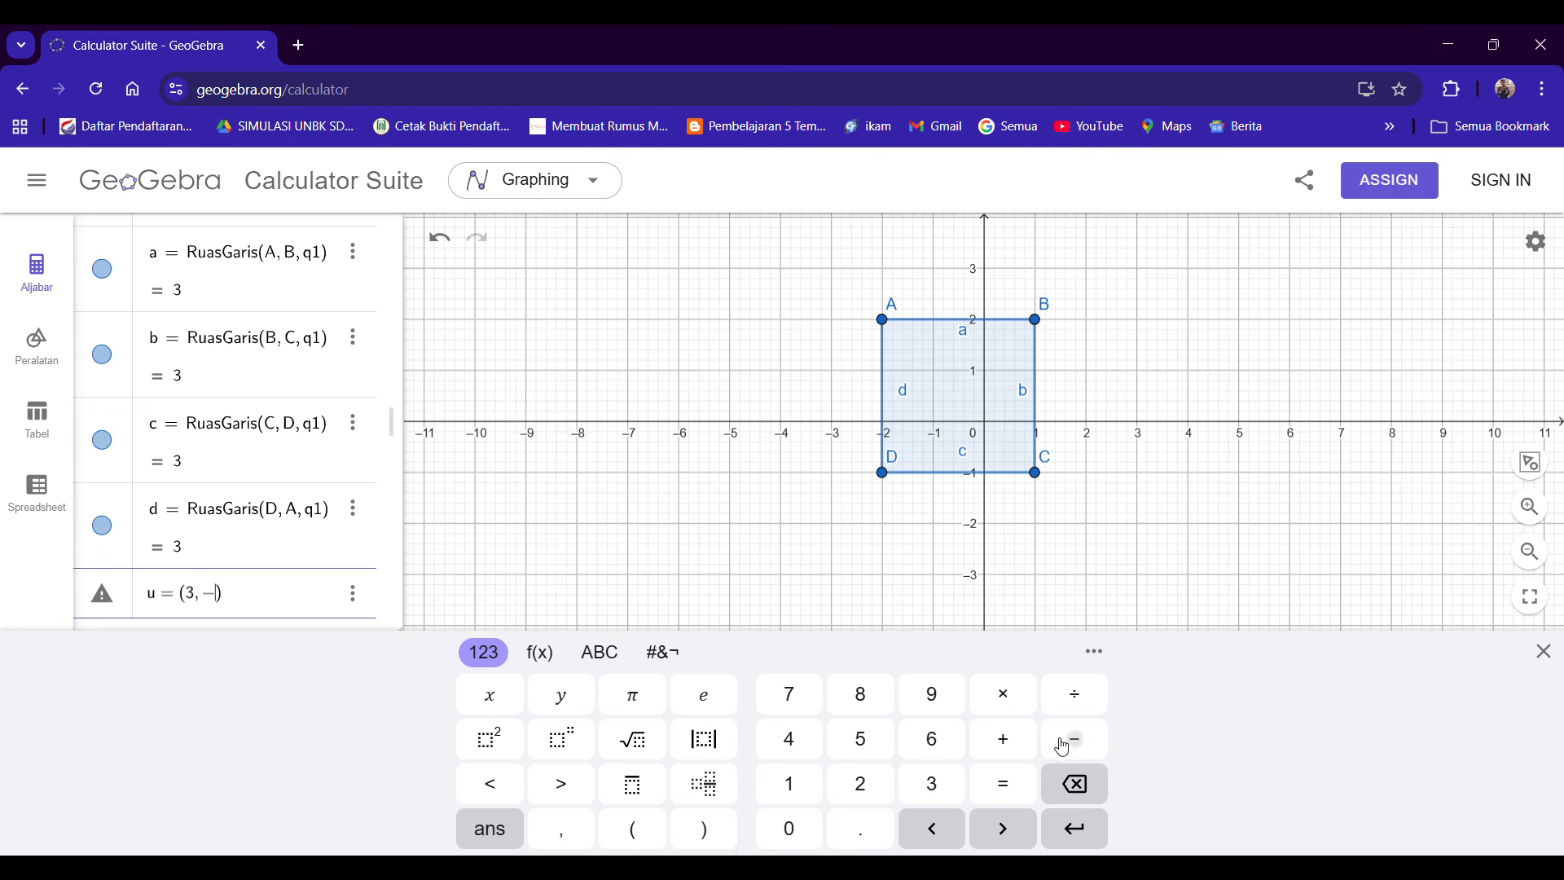
click(849, 788)
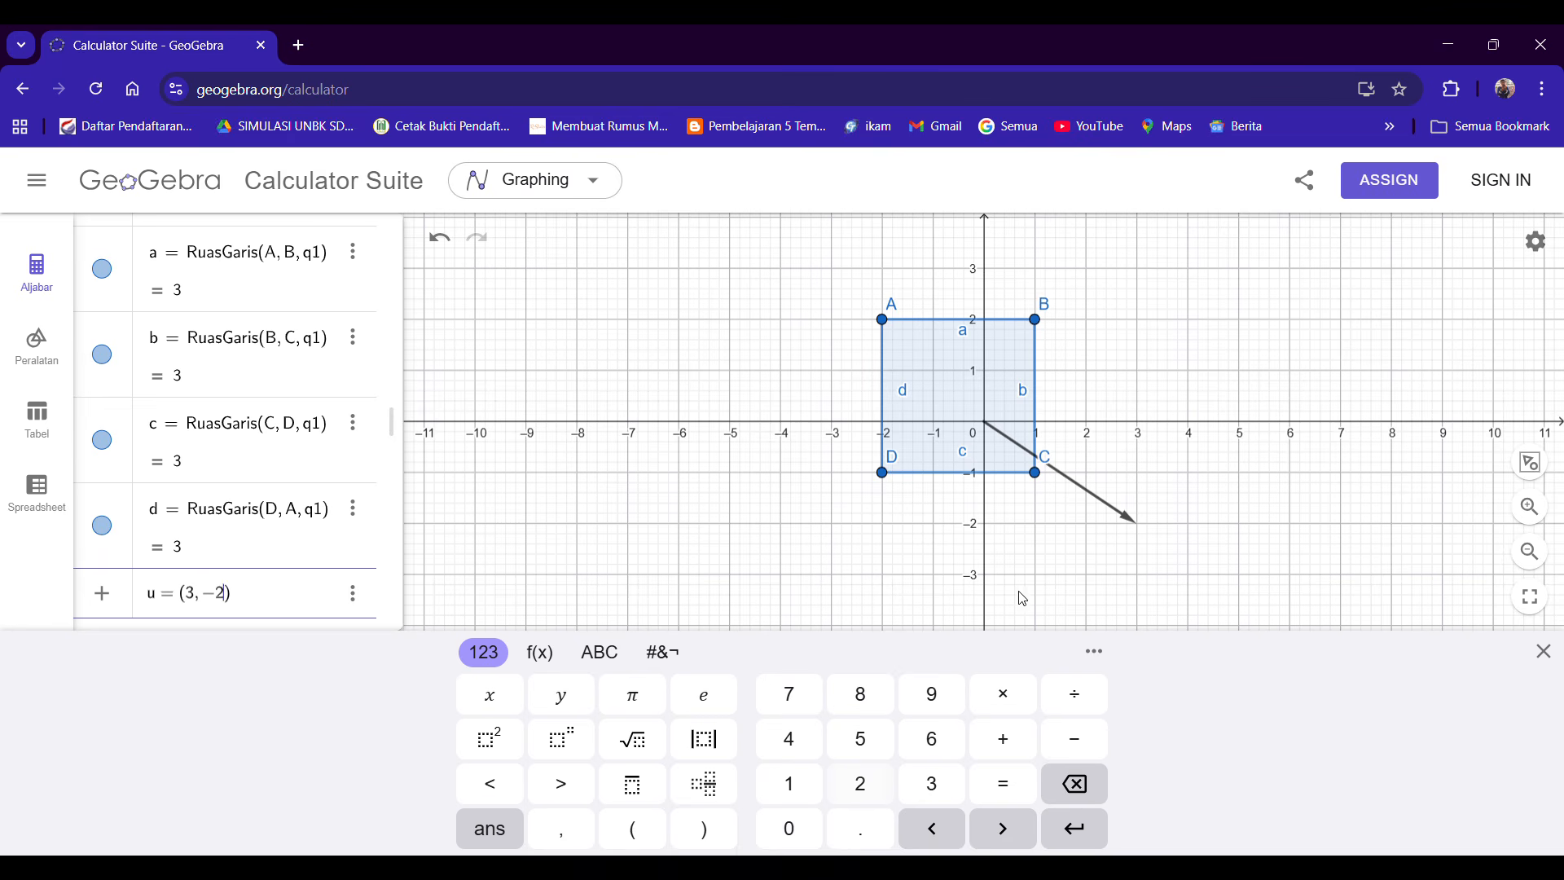
click(1077, 824)
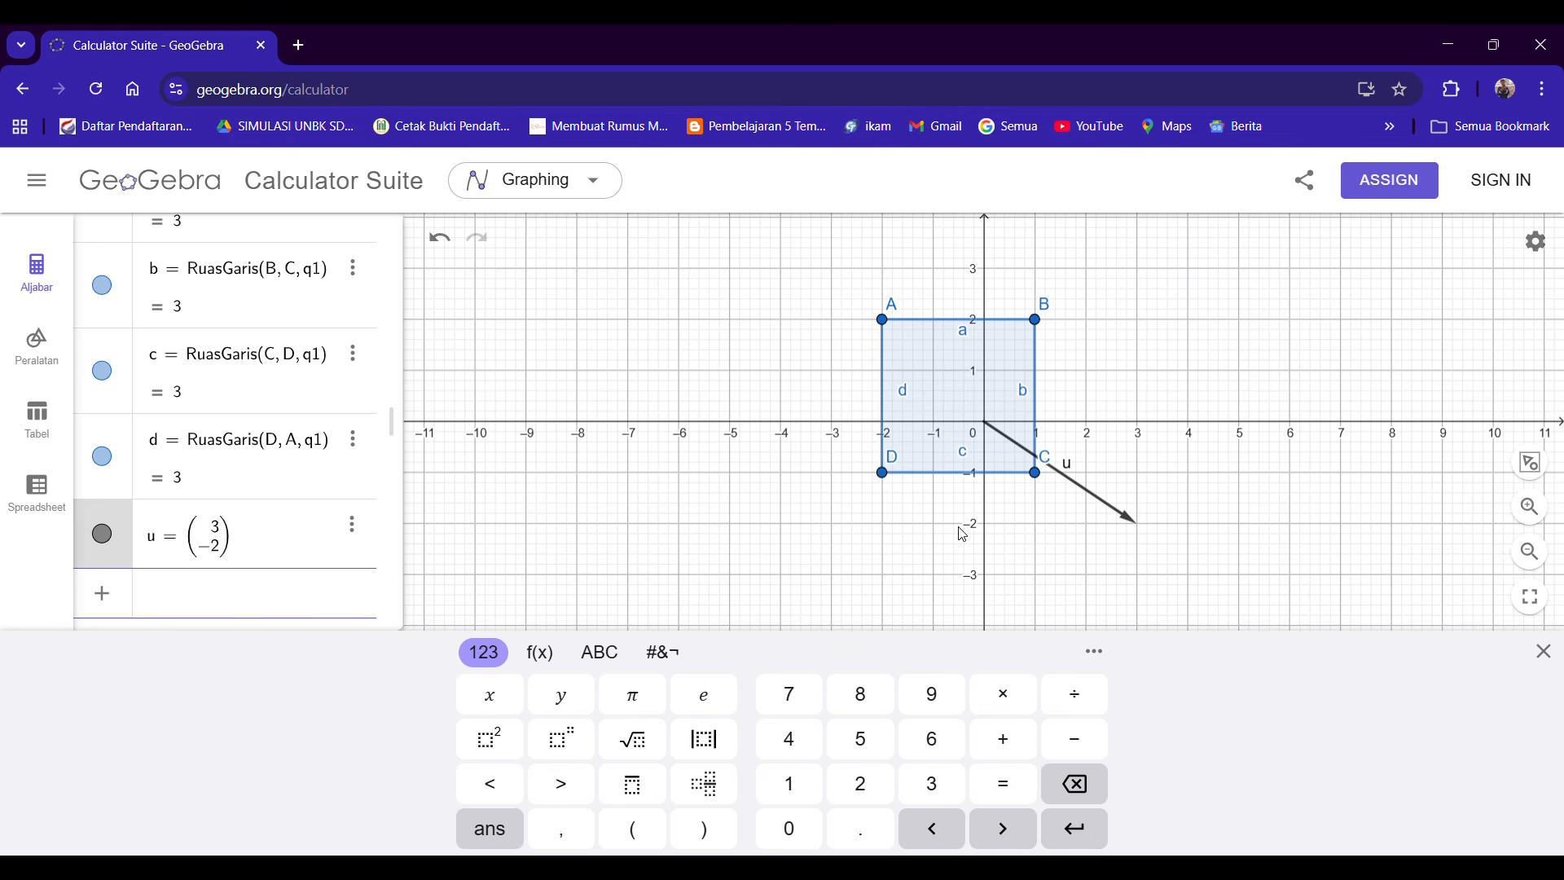
Translate square ABCD by vector u with the Translasi Objek oleh Vektor tool.
click(49, 378)
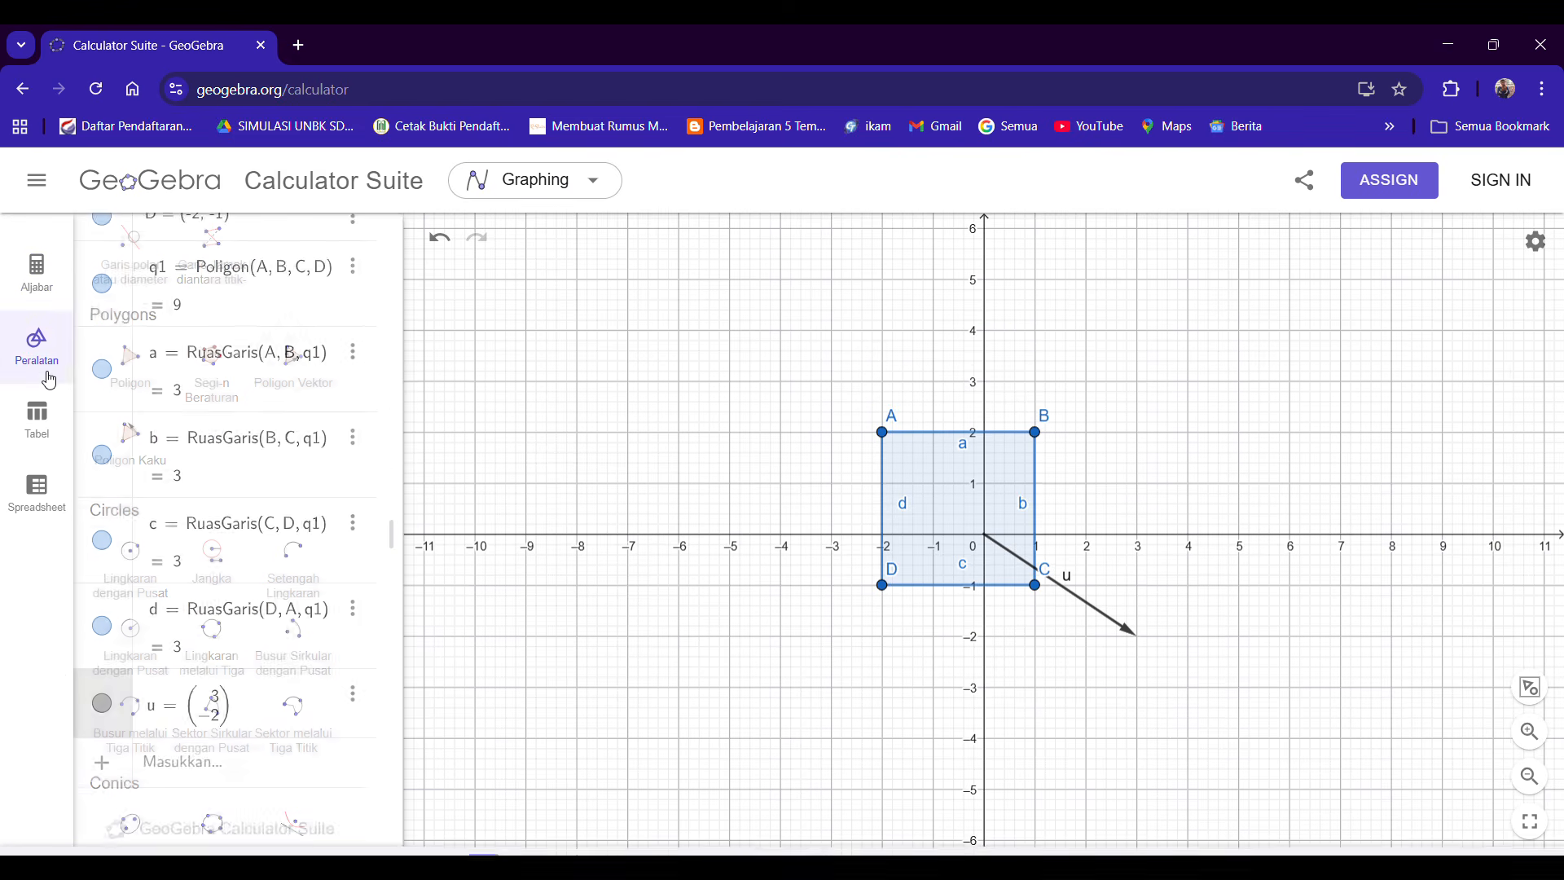
scroll(261, 432, down, 7)
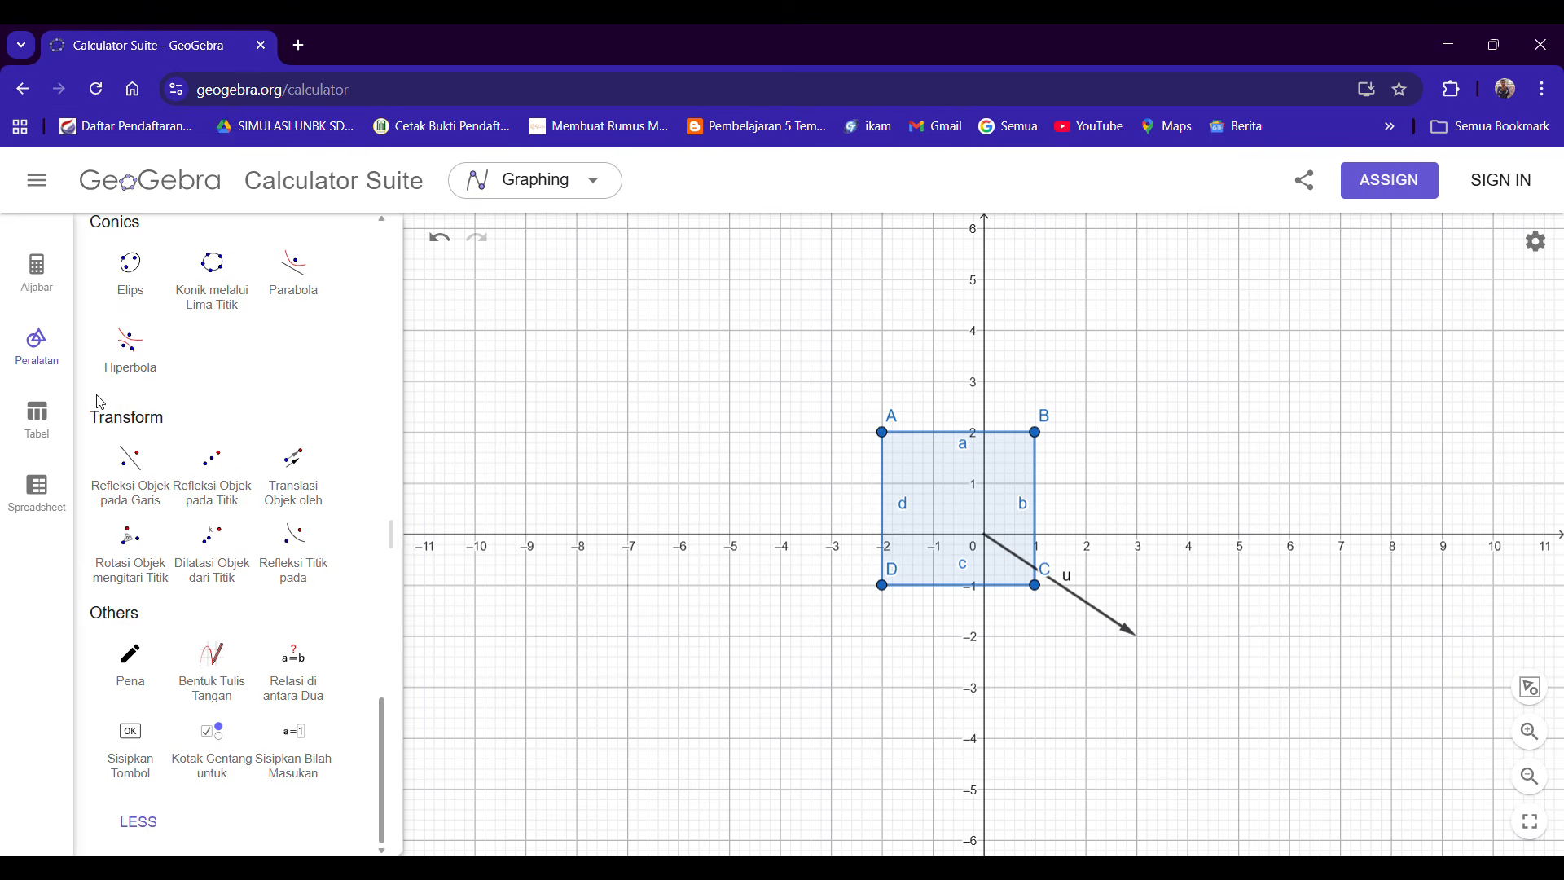
click(305, 460)
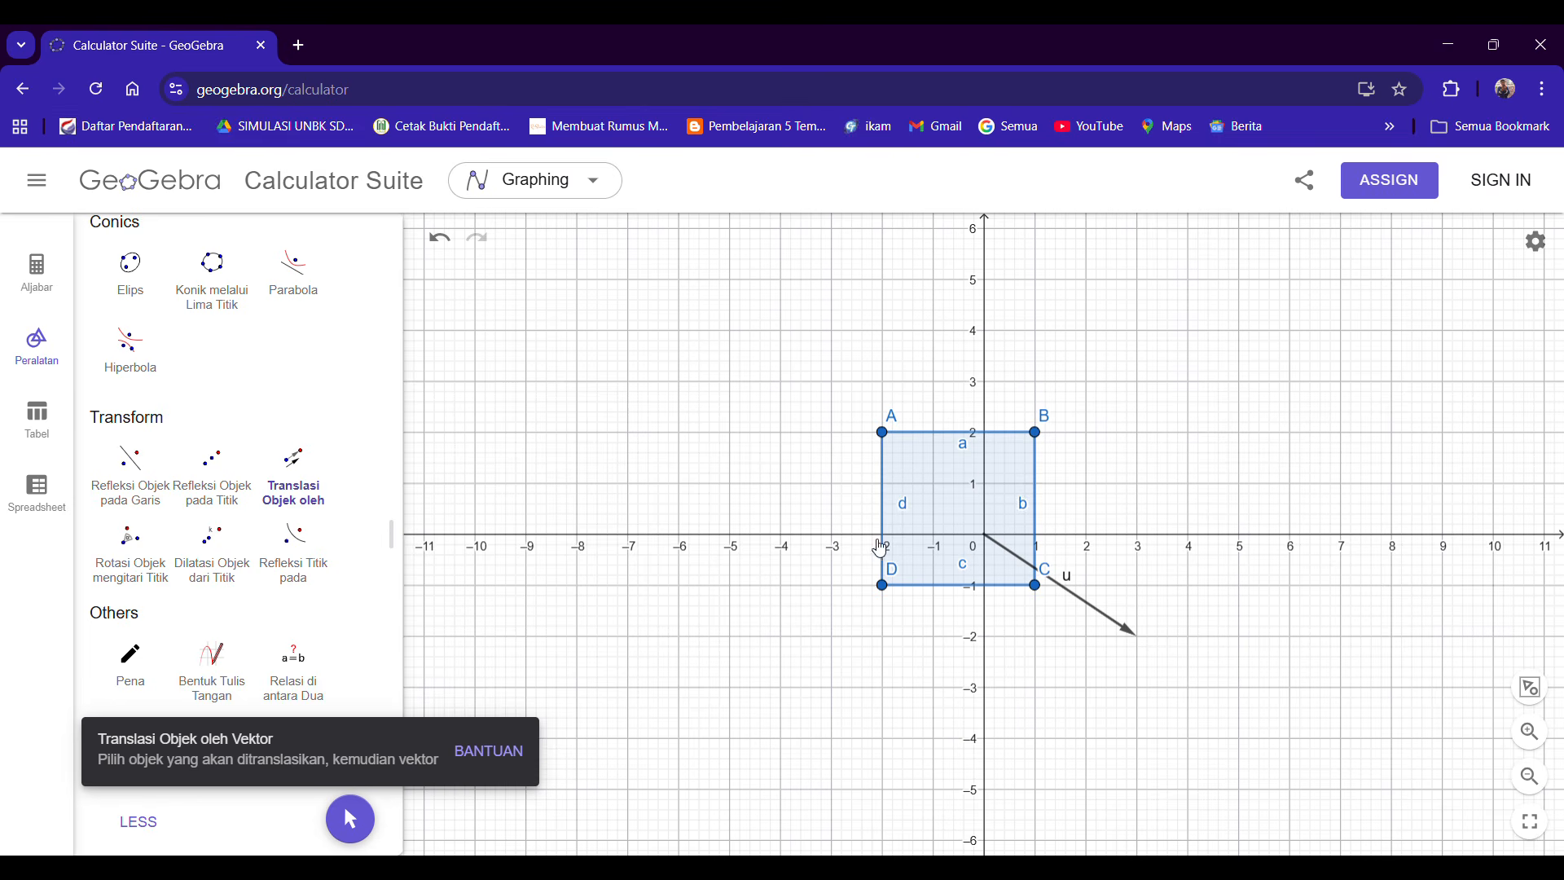
click(969, 501)
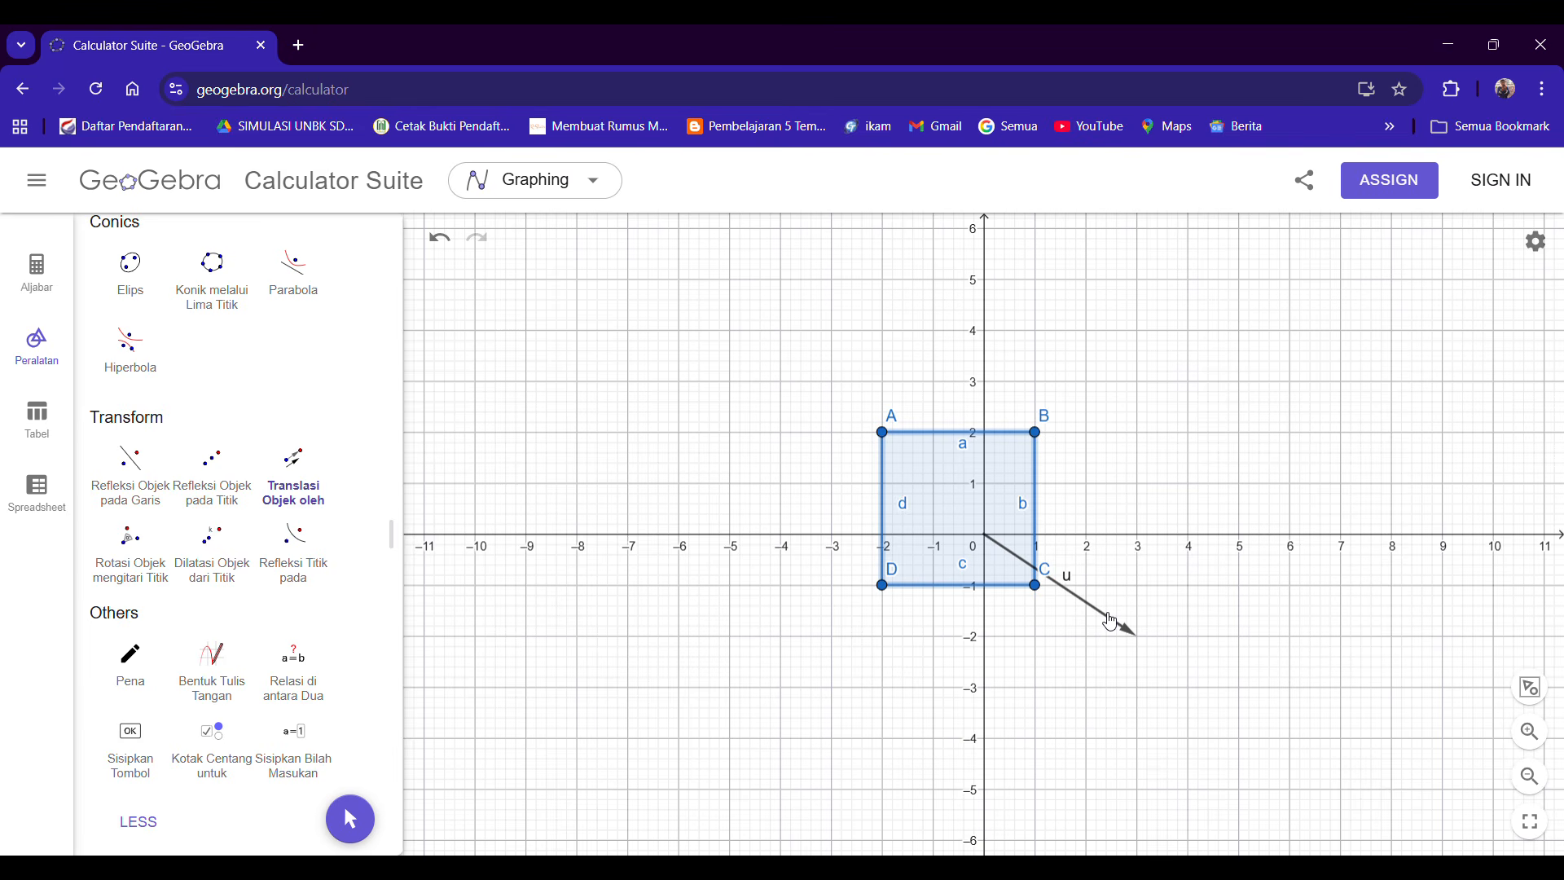
click(1109, 622)
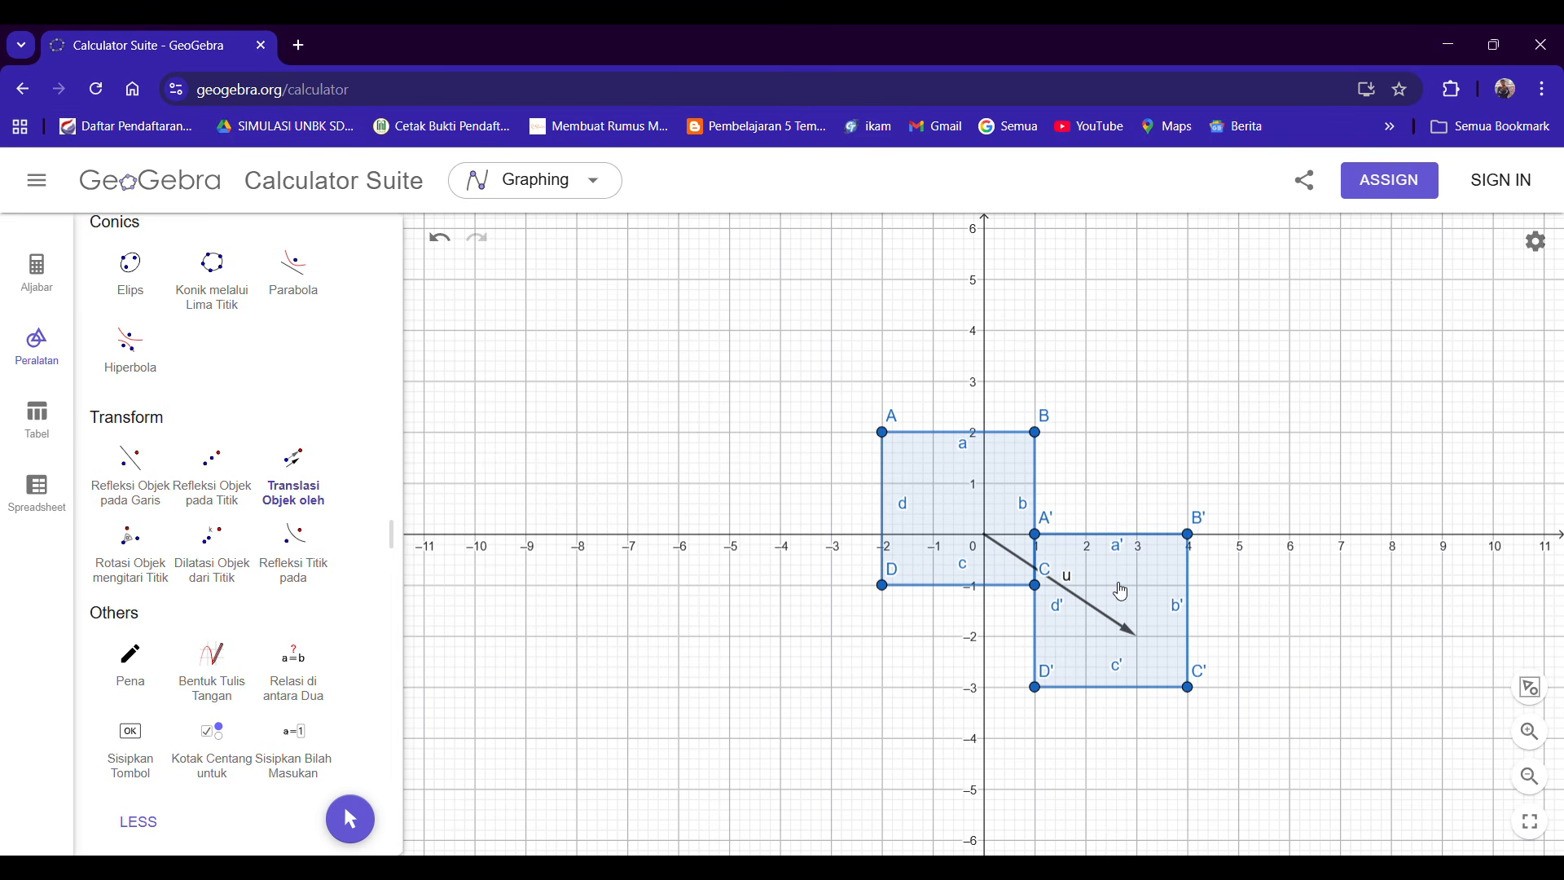
Change the colour of the translated square A'B'C'D' to red (#FF0000) in its object settings.
right_click(1121, 591)
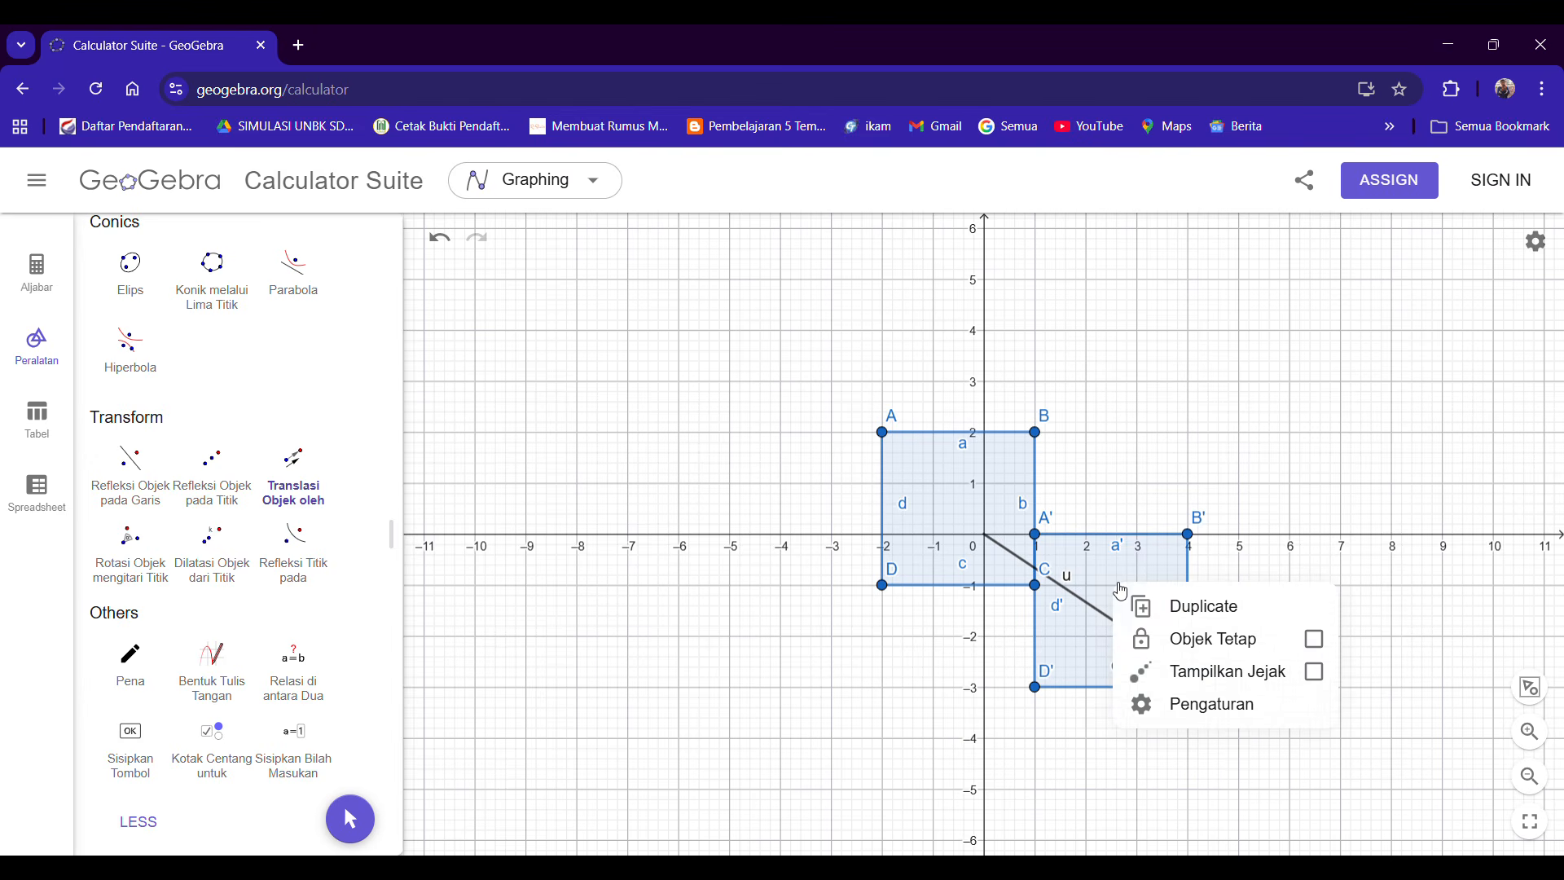
click(1191, 701)
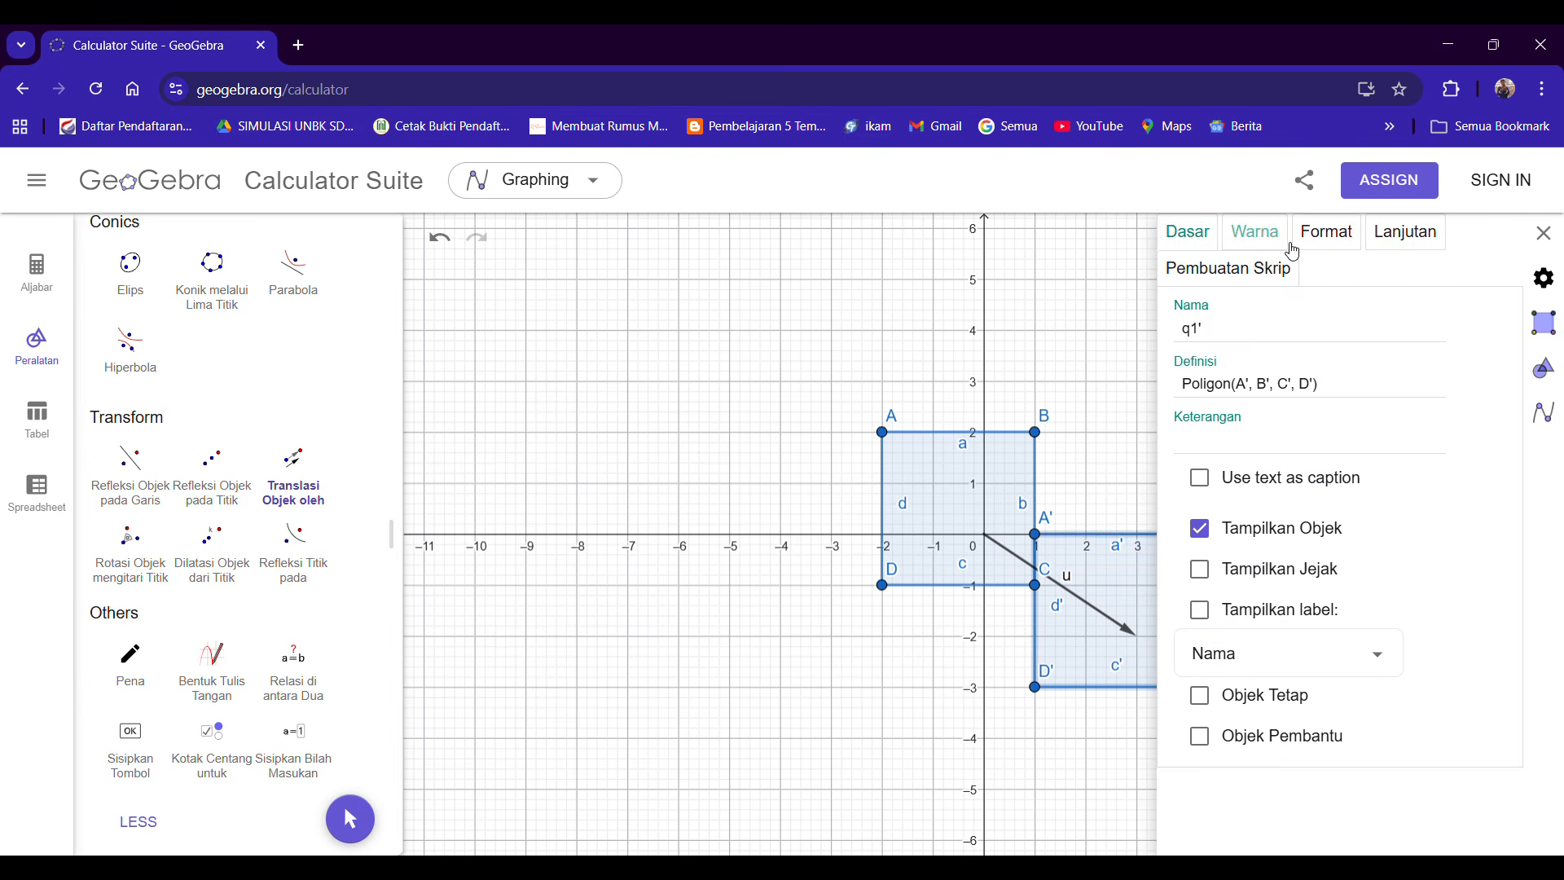
click(1254, 231)
click(1213, 326)
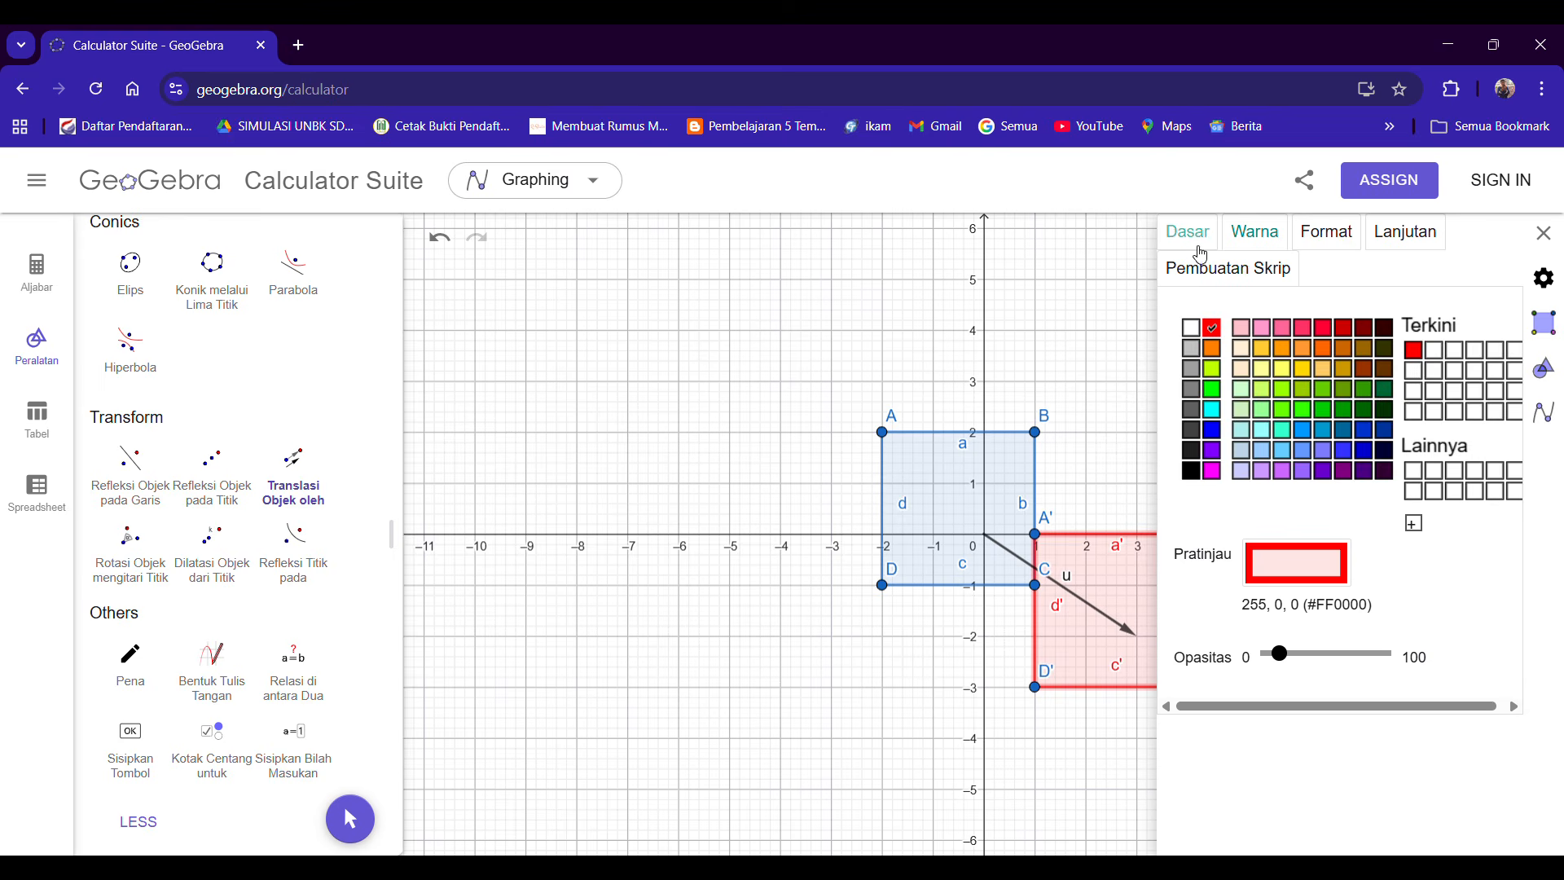
Give the translated square the caption "Translasi (3,-2)" and close its settings.
click(1187, 232)
click(1295, 452)
text(Translasi ()
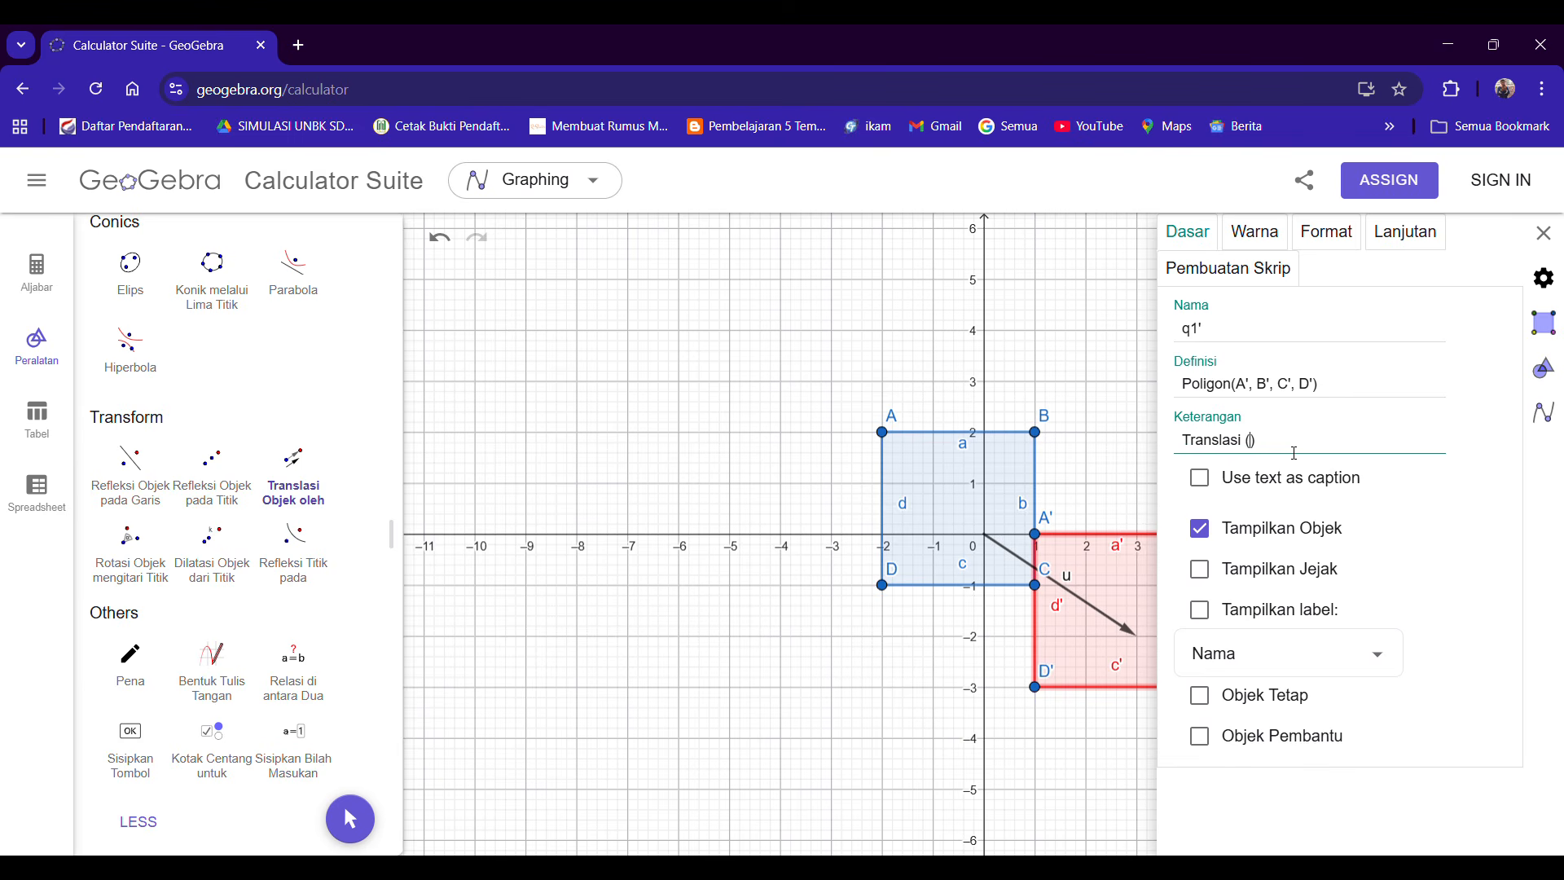
text(3,-2)
click(1543, 234)
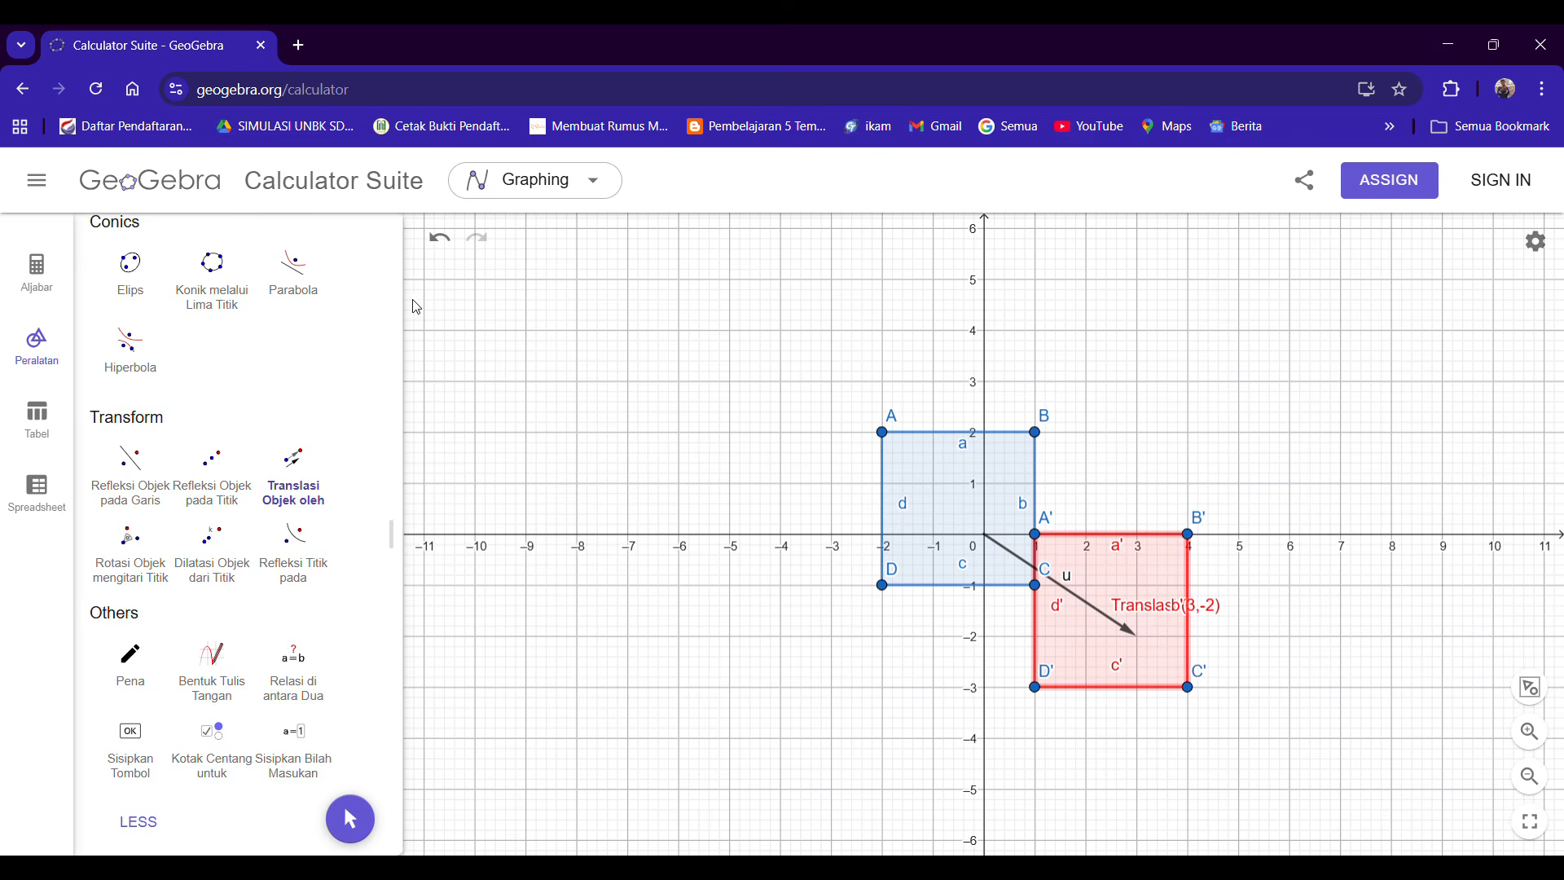
Move the "Translasi (3,-2)" caption clear of side label b' inside the red square with the Pindah tool.
scroll(203, 369, up, 15)
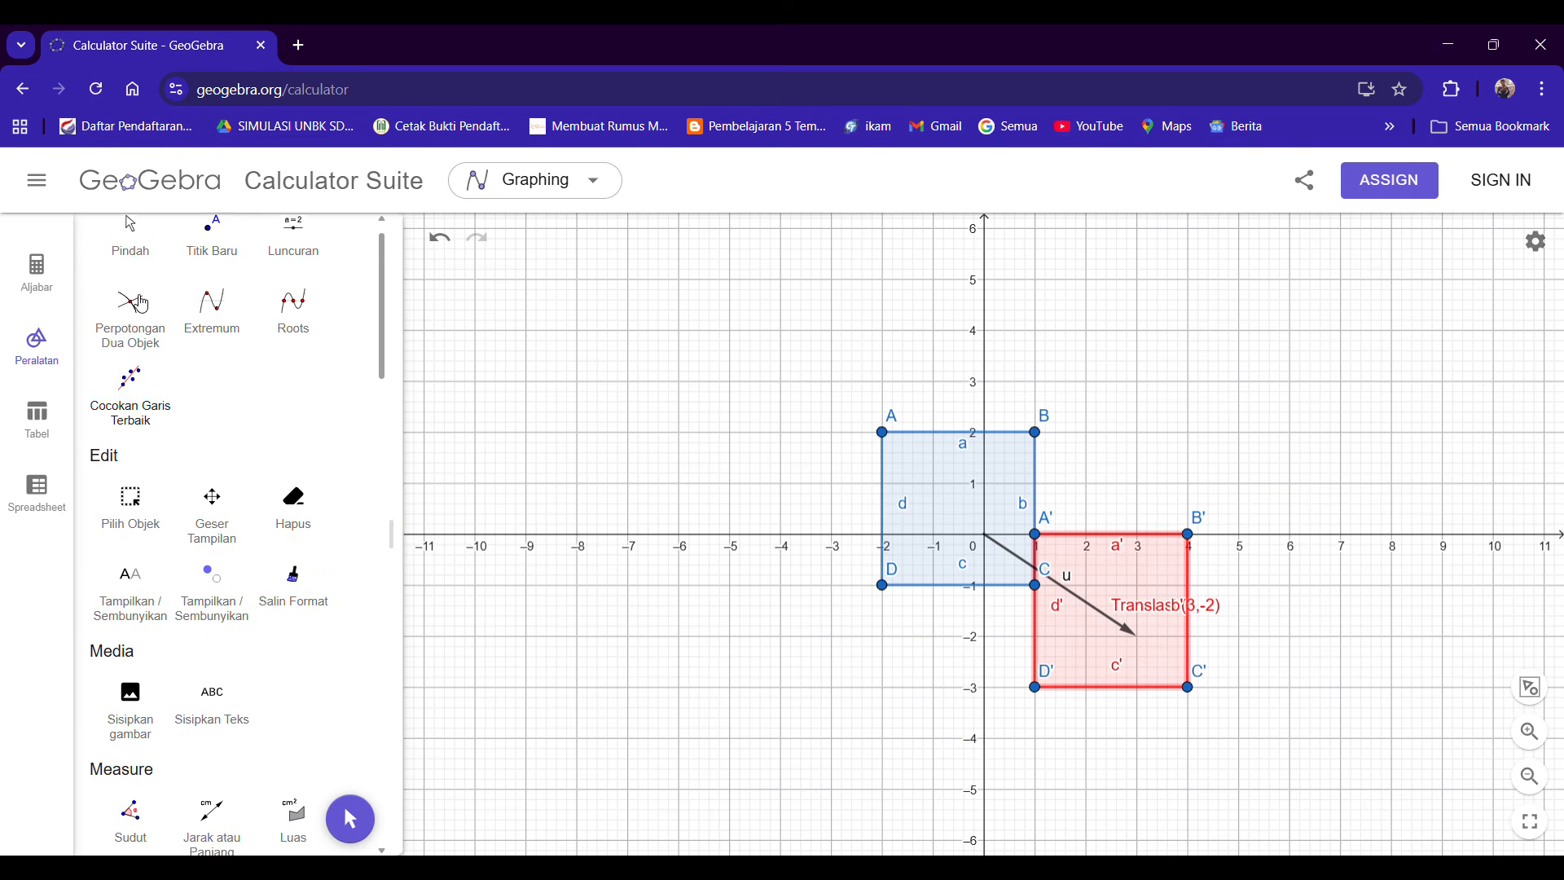
click(142, 303)
drag(1158, 620, 1114, 661)
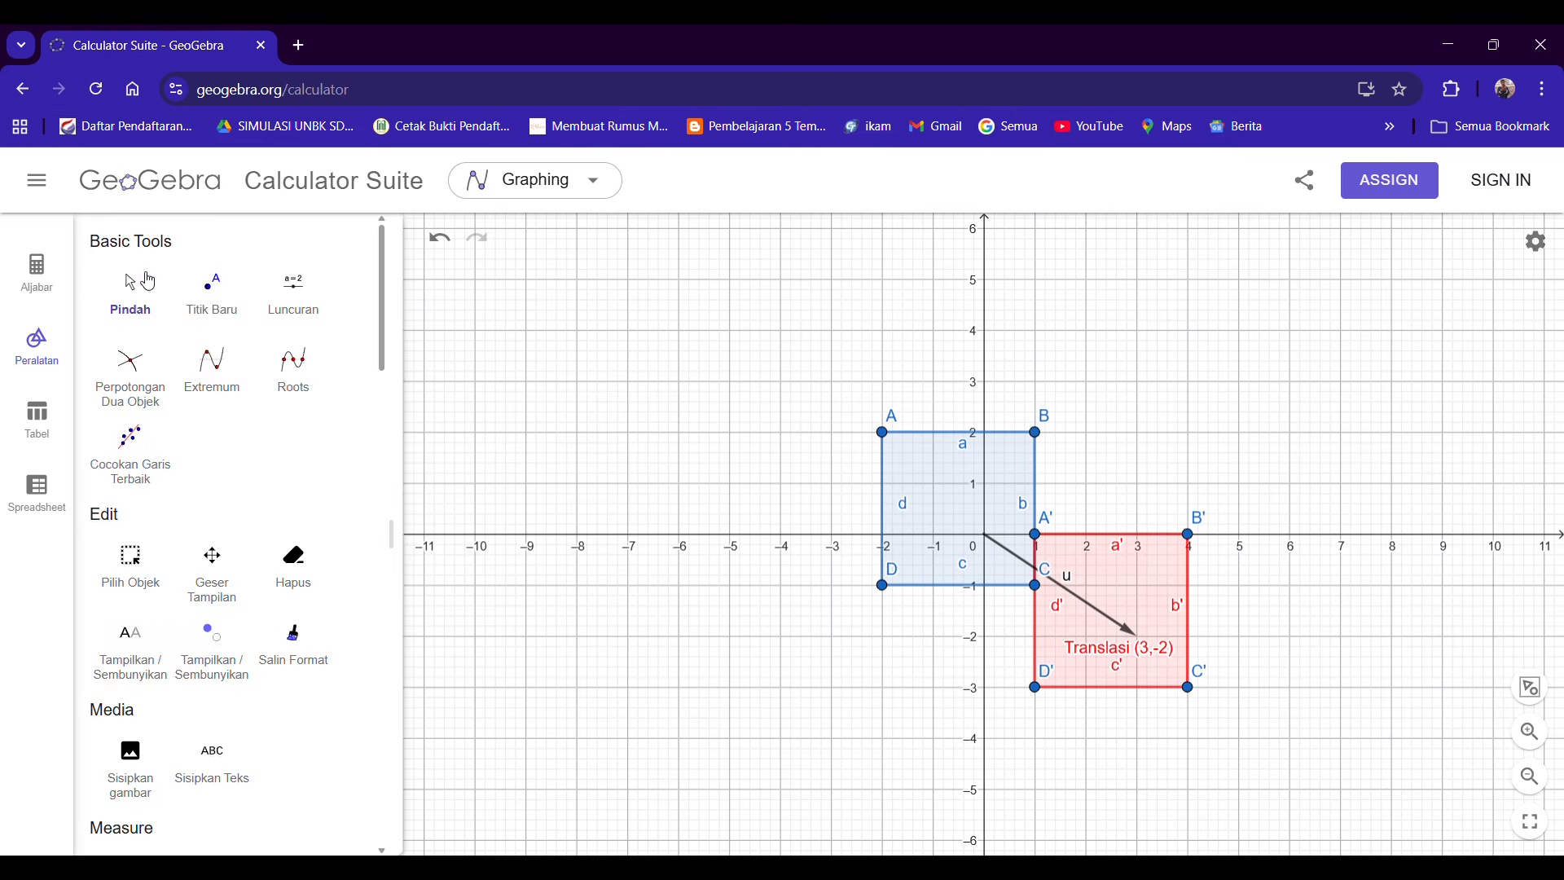
Review the original and translated objects in the algebra list and add the line x = -4 as a new expression.
click(72, 291)
scroll(244, 339, up, 12)
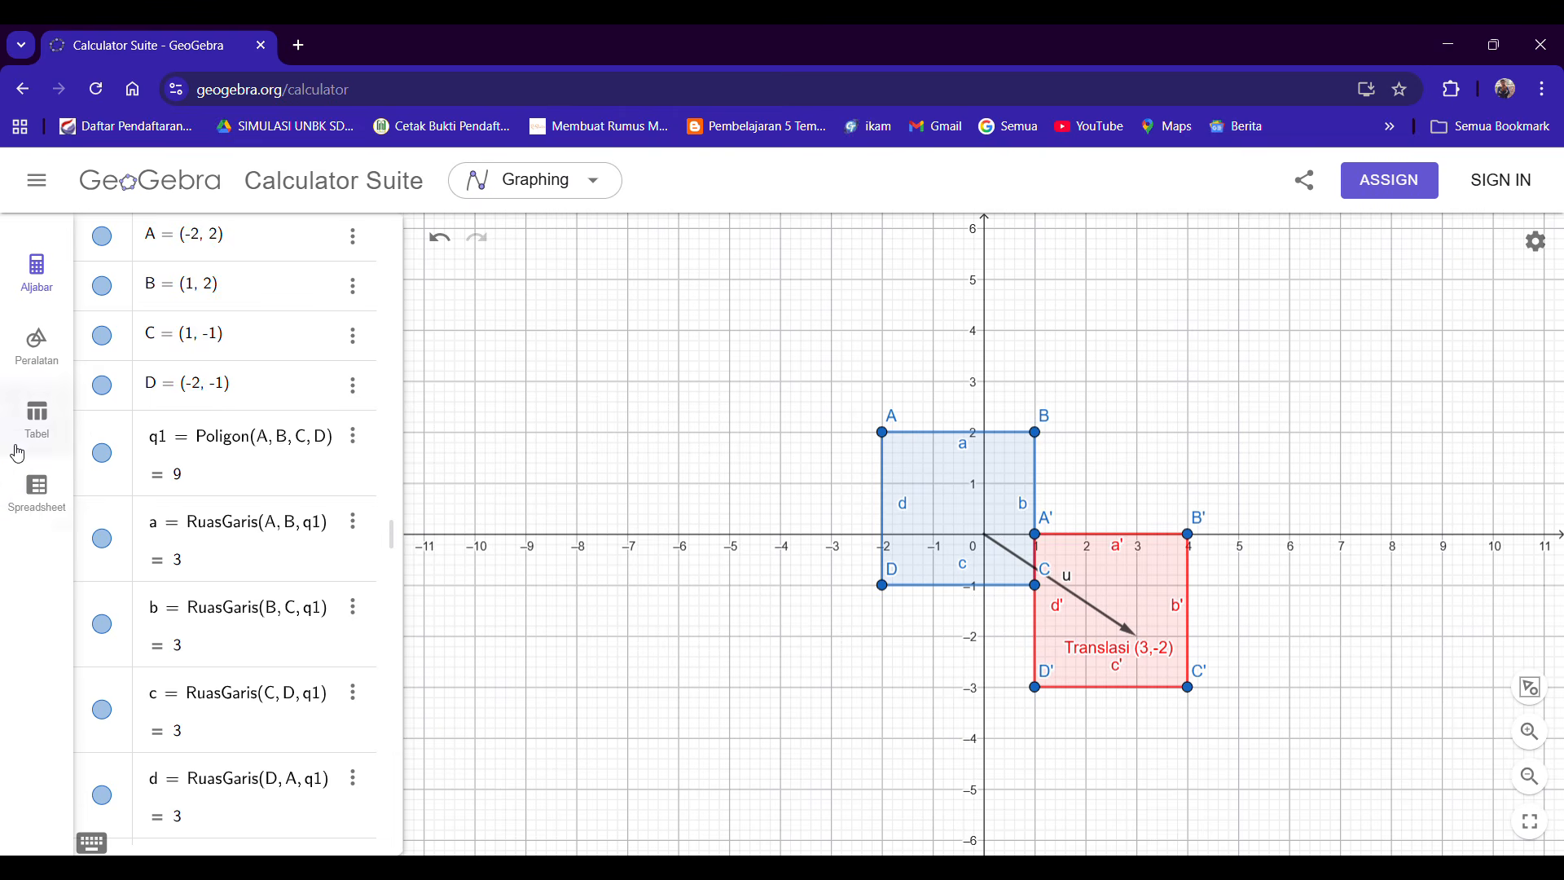
scroll(220, 541, down, 5)
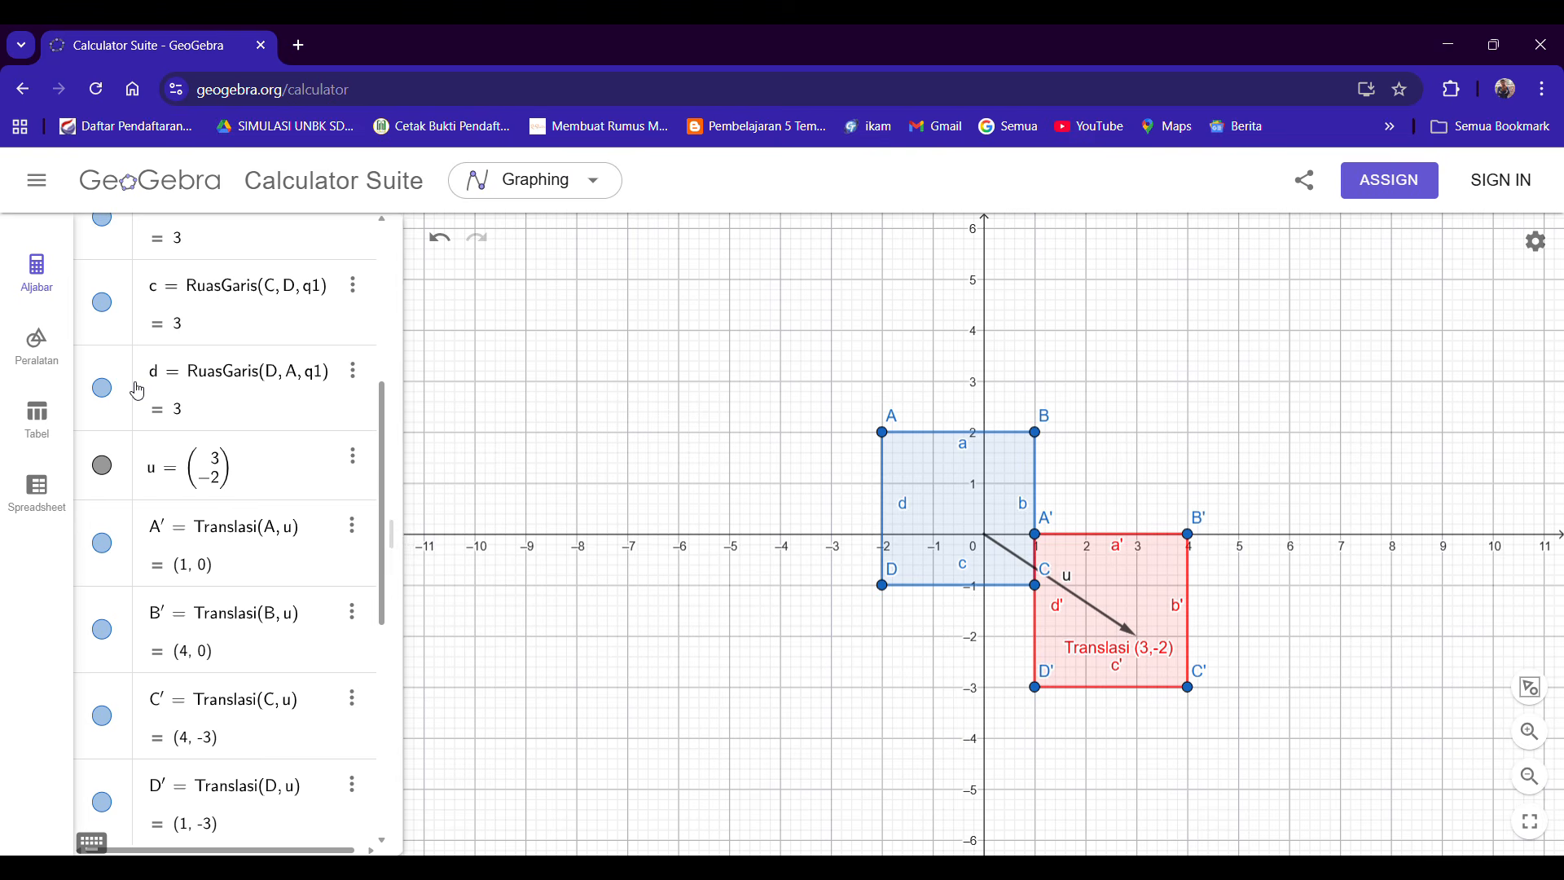
scroll(144, 454, down, 7)
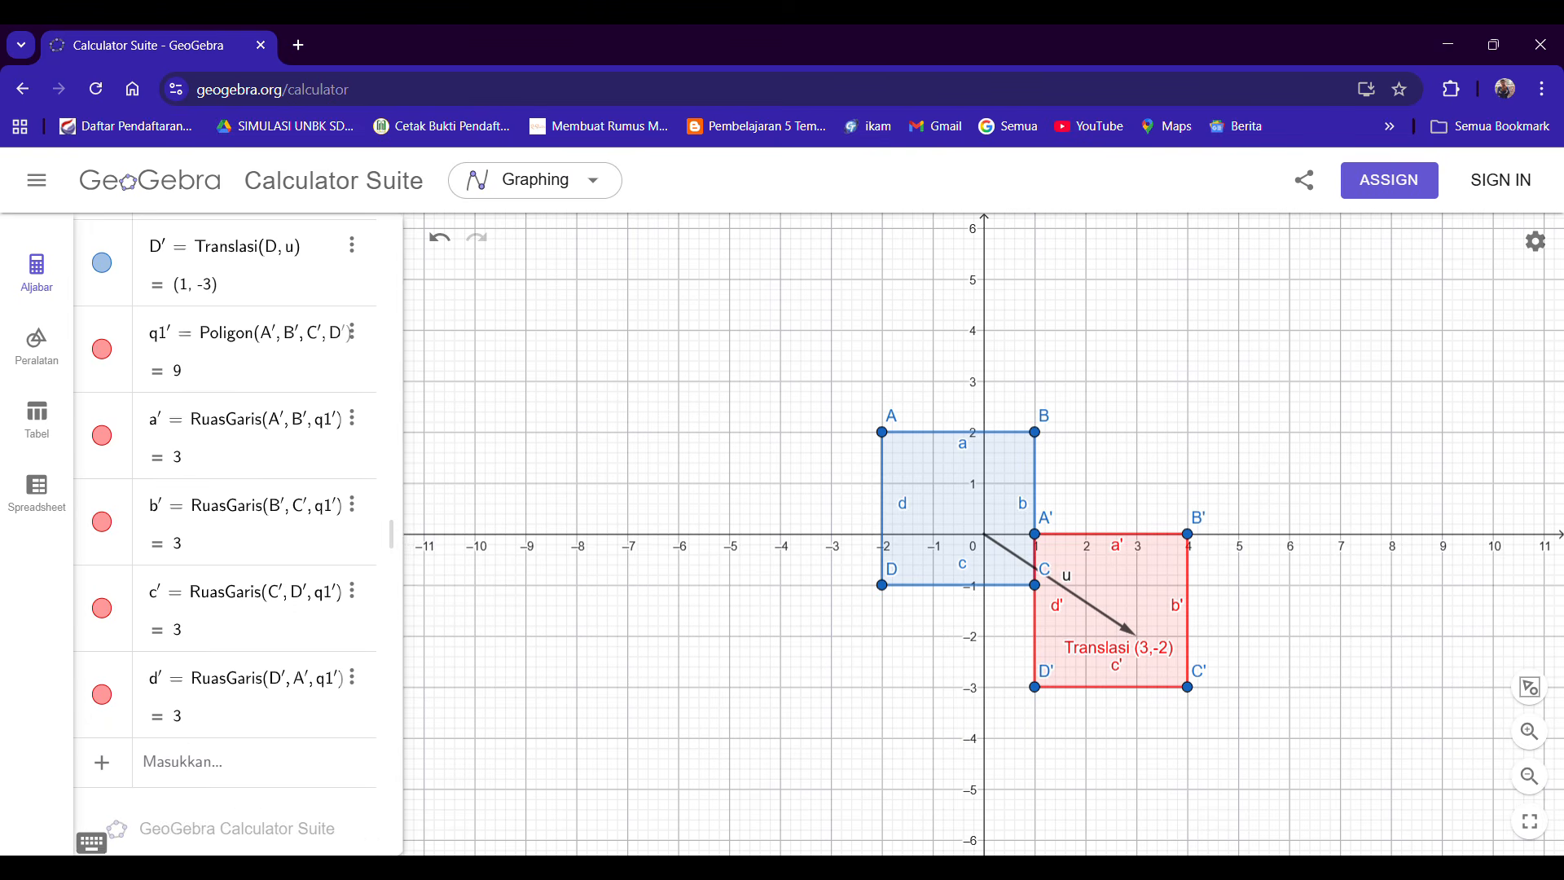
click(194, 757)
text(x)
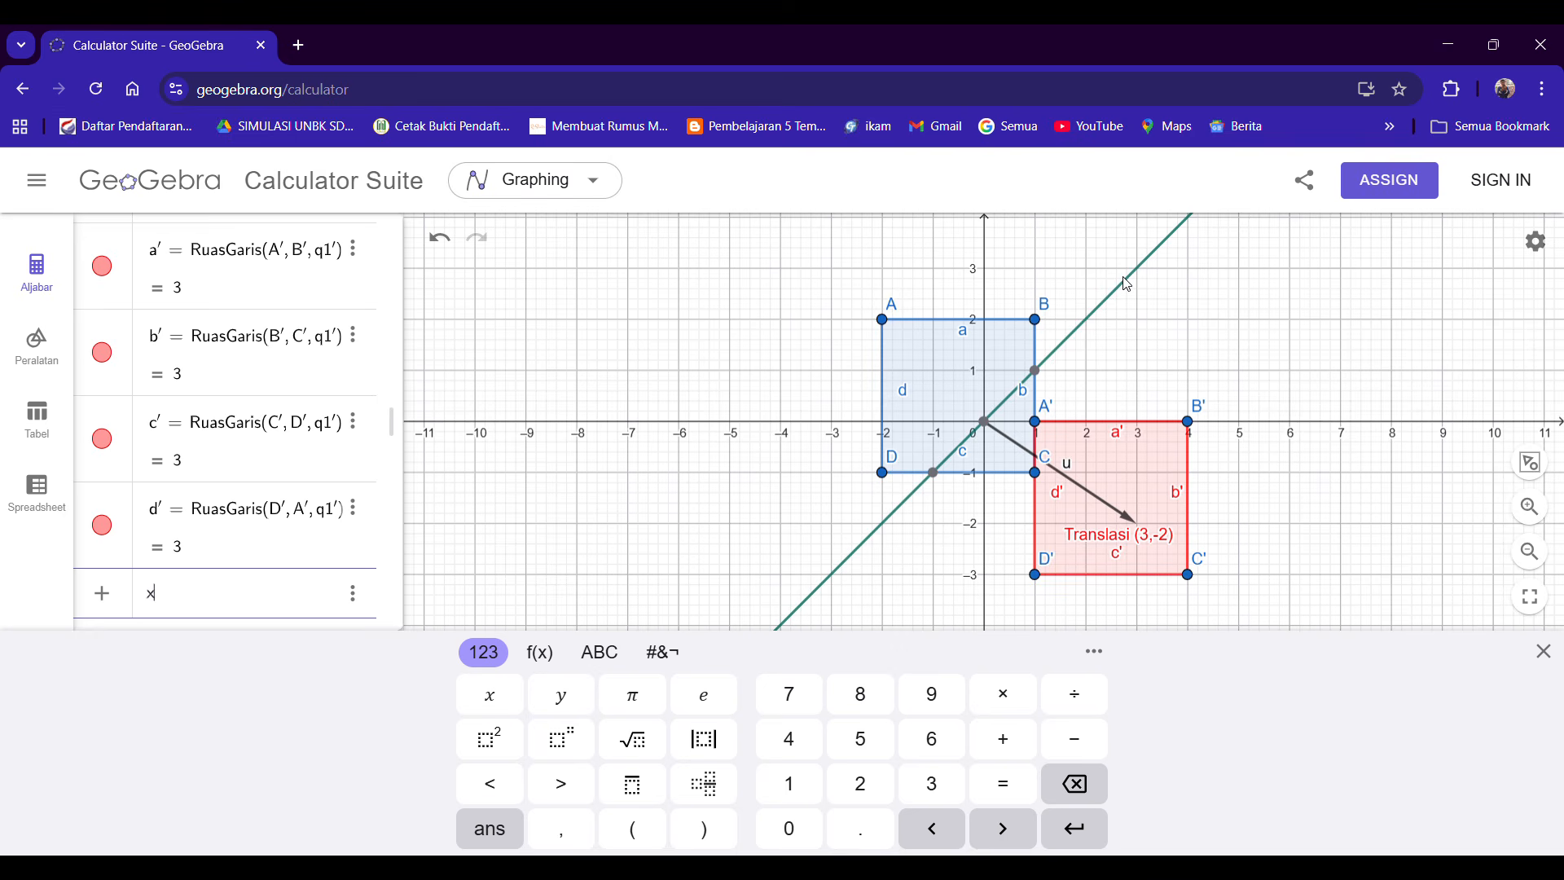
text(=-2)
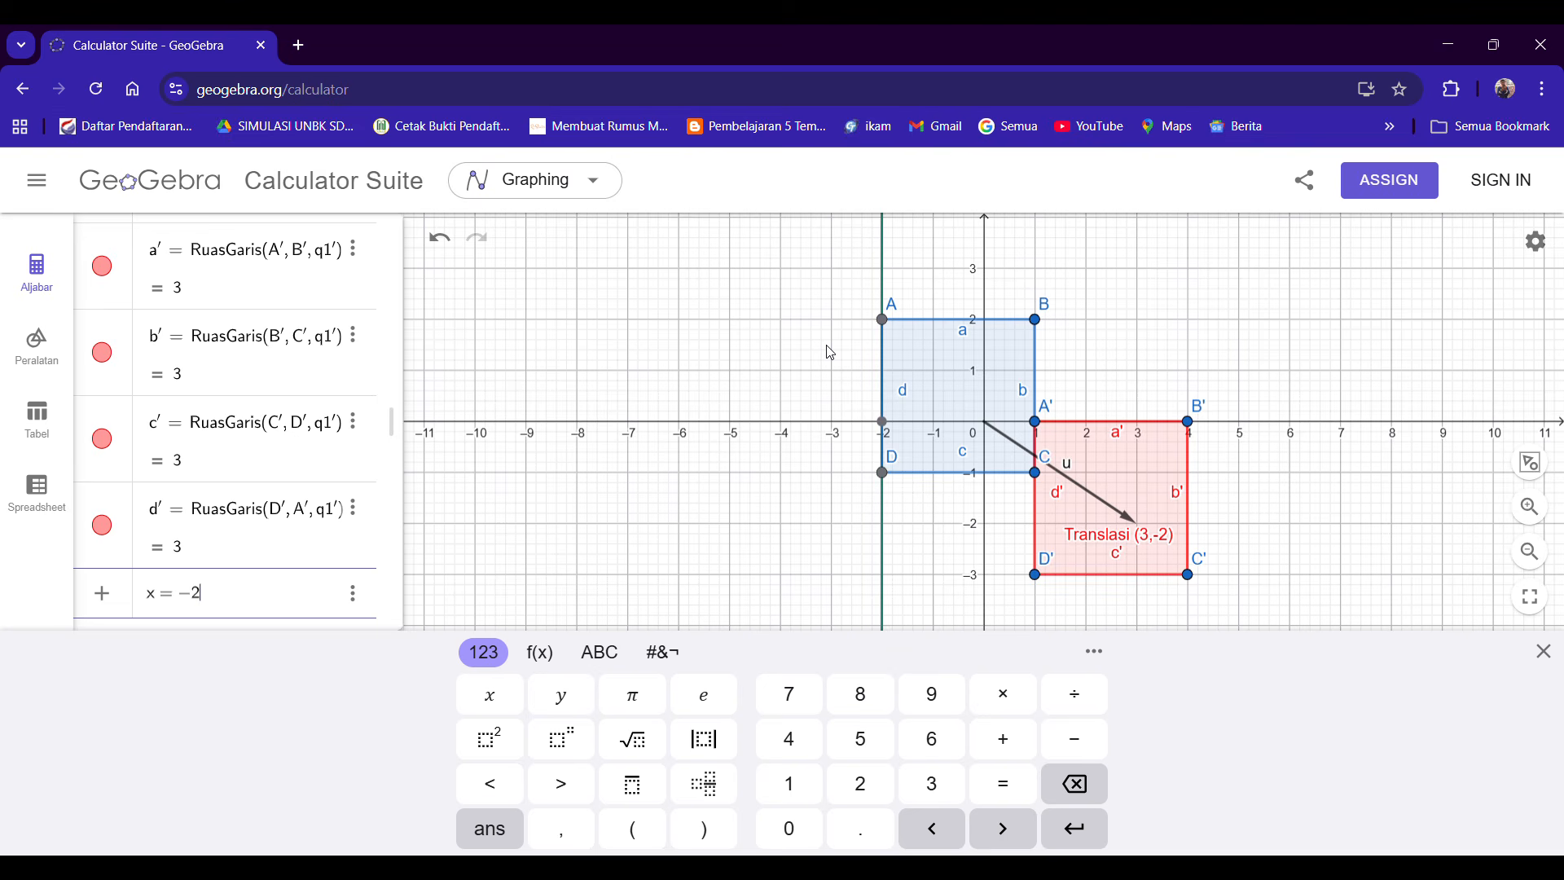
key(BackSpace)
text(4)
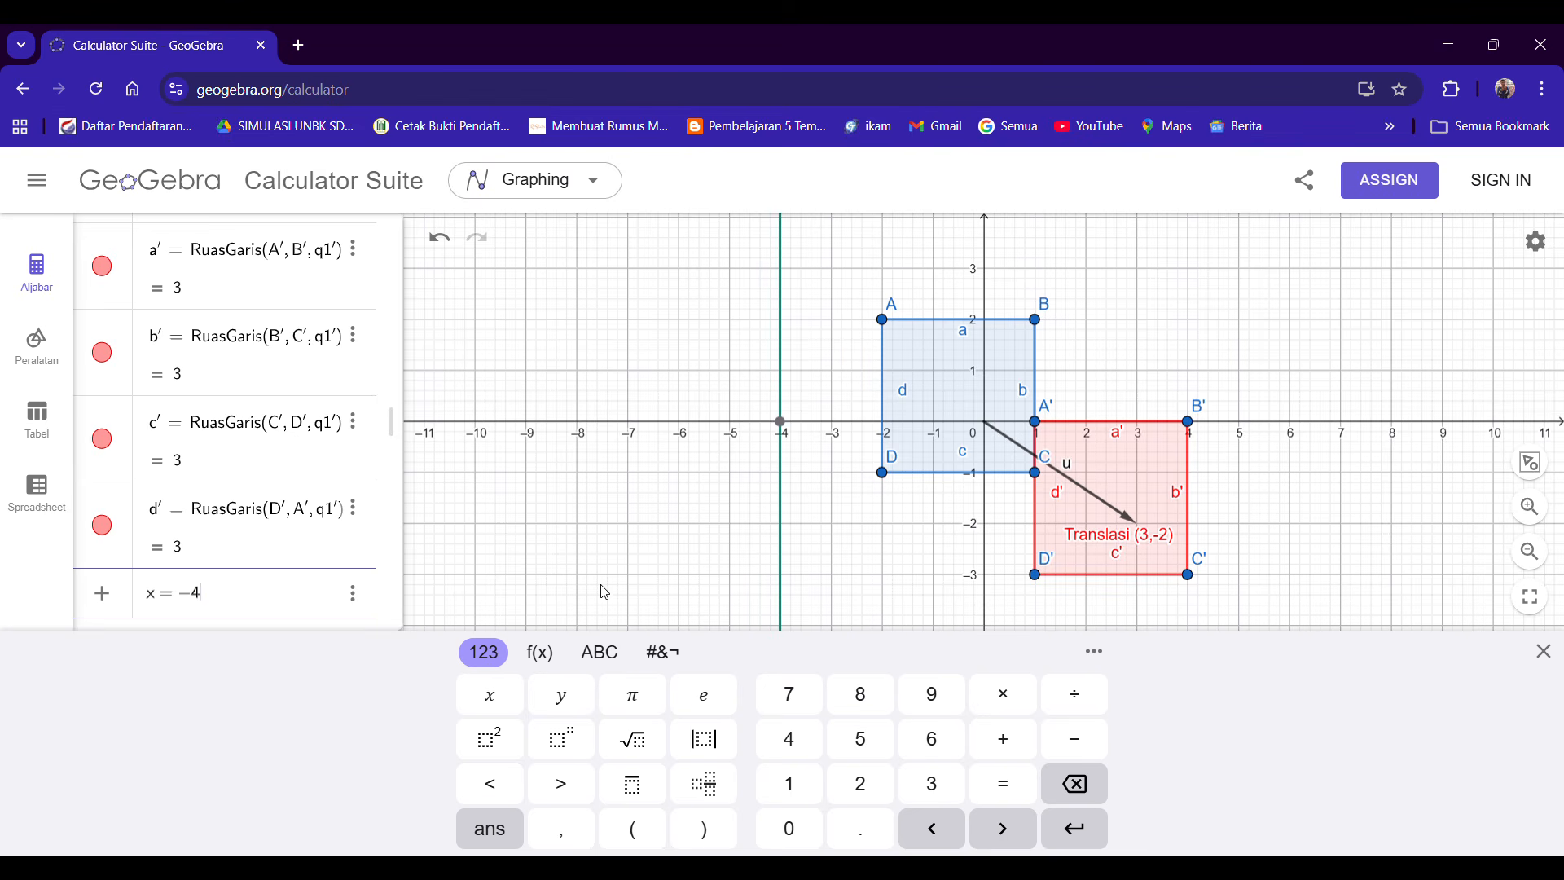
click(1093, 830)
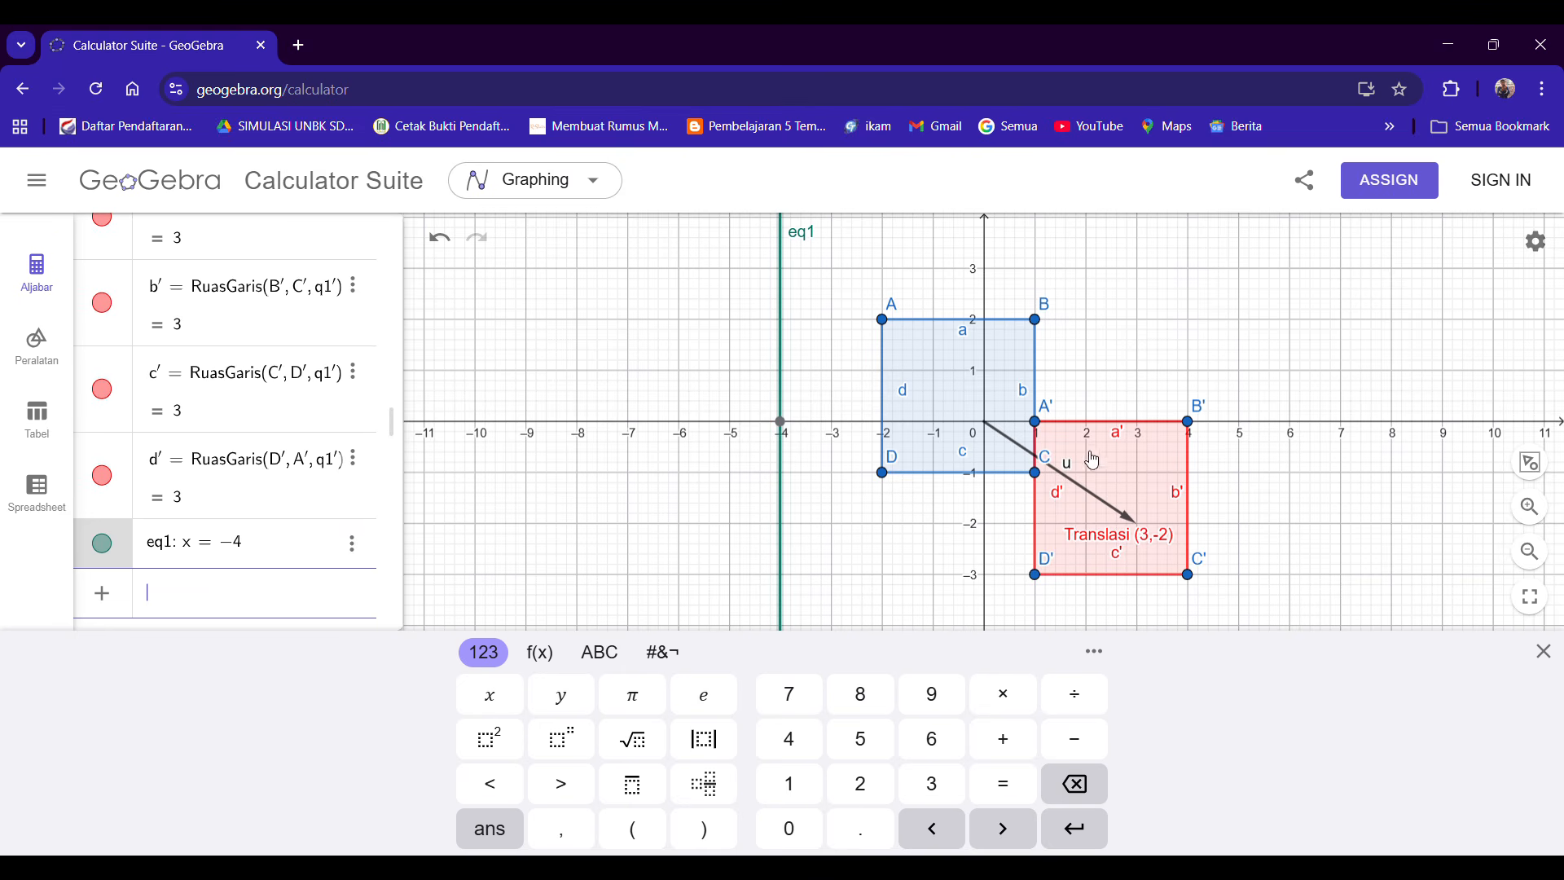
Reflect the red square A'B'C'D' across the line x = -4 with the Refleksi Objek pada Garis tool.
click(37, 359)
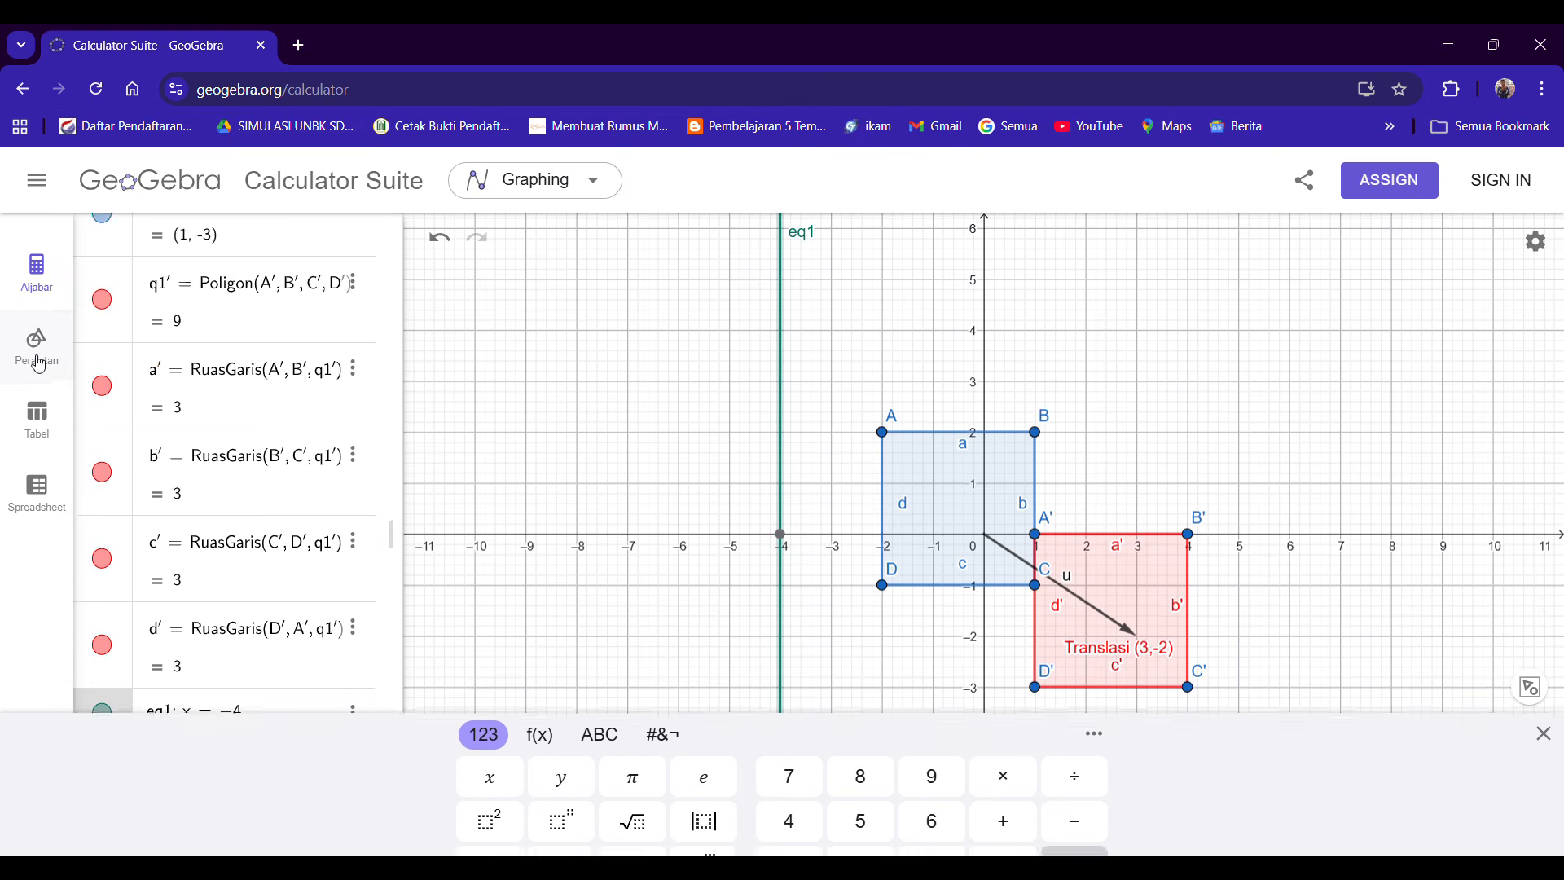
scroll(186, 491, down, 15)
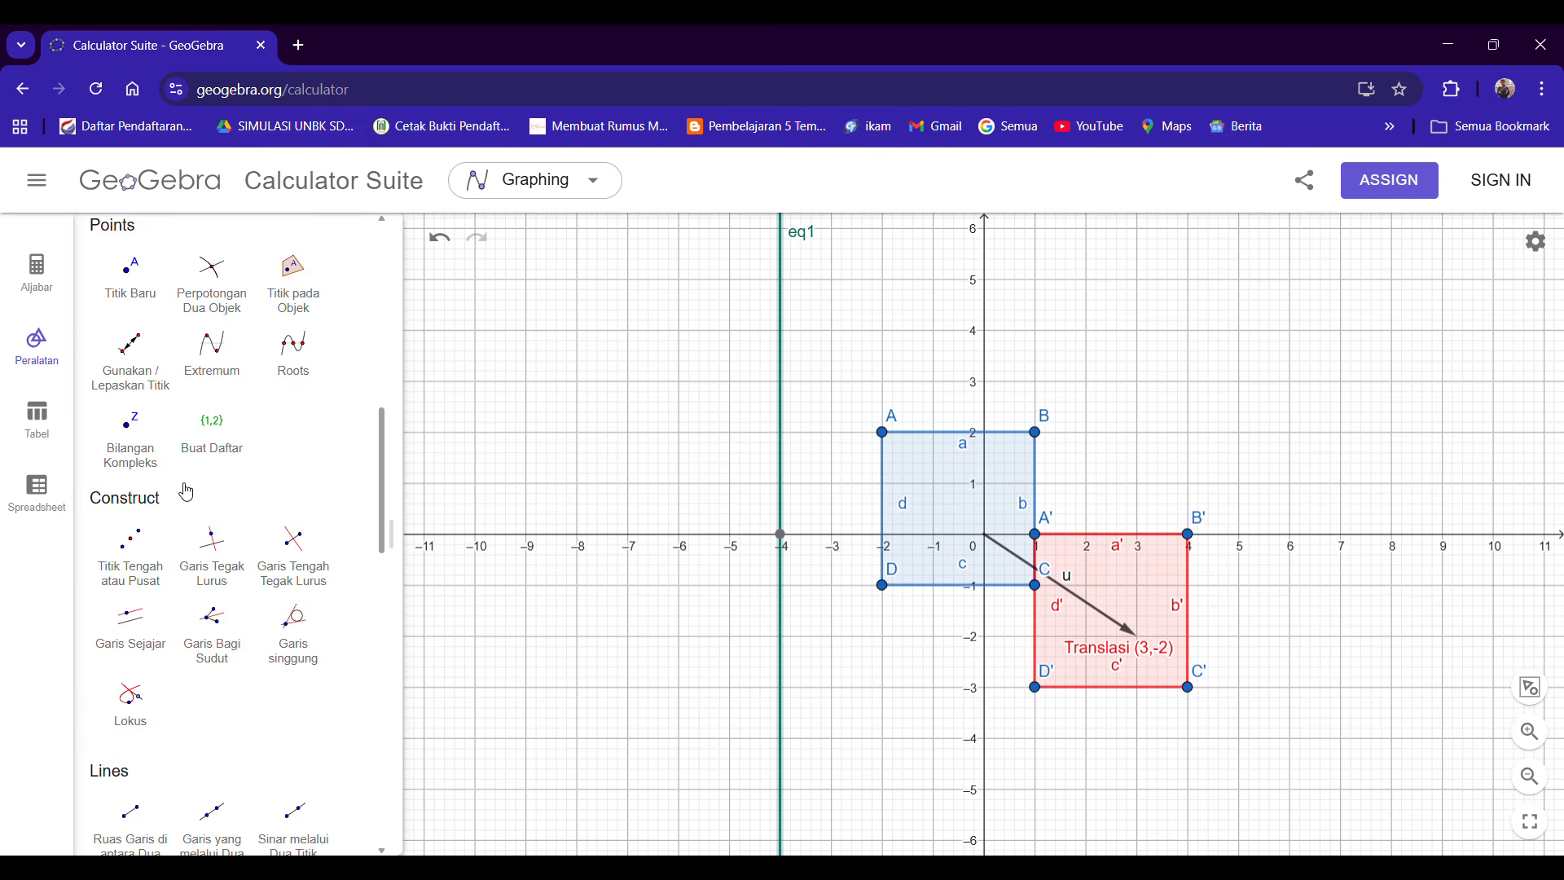
scroll(187, 497, down, 8)
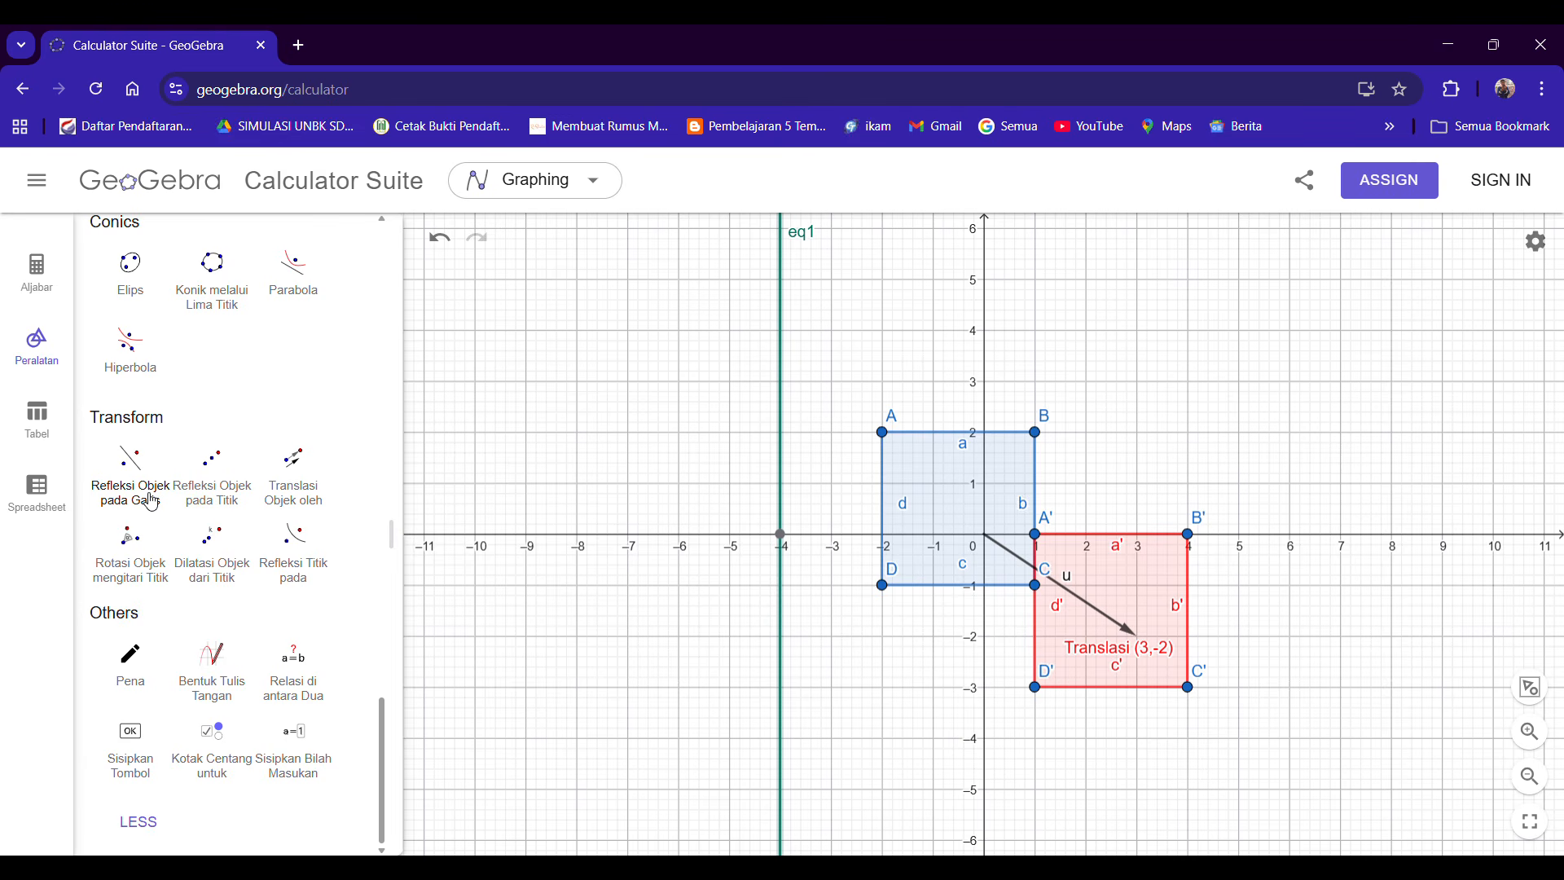
click(151, 501)
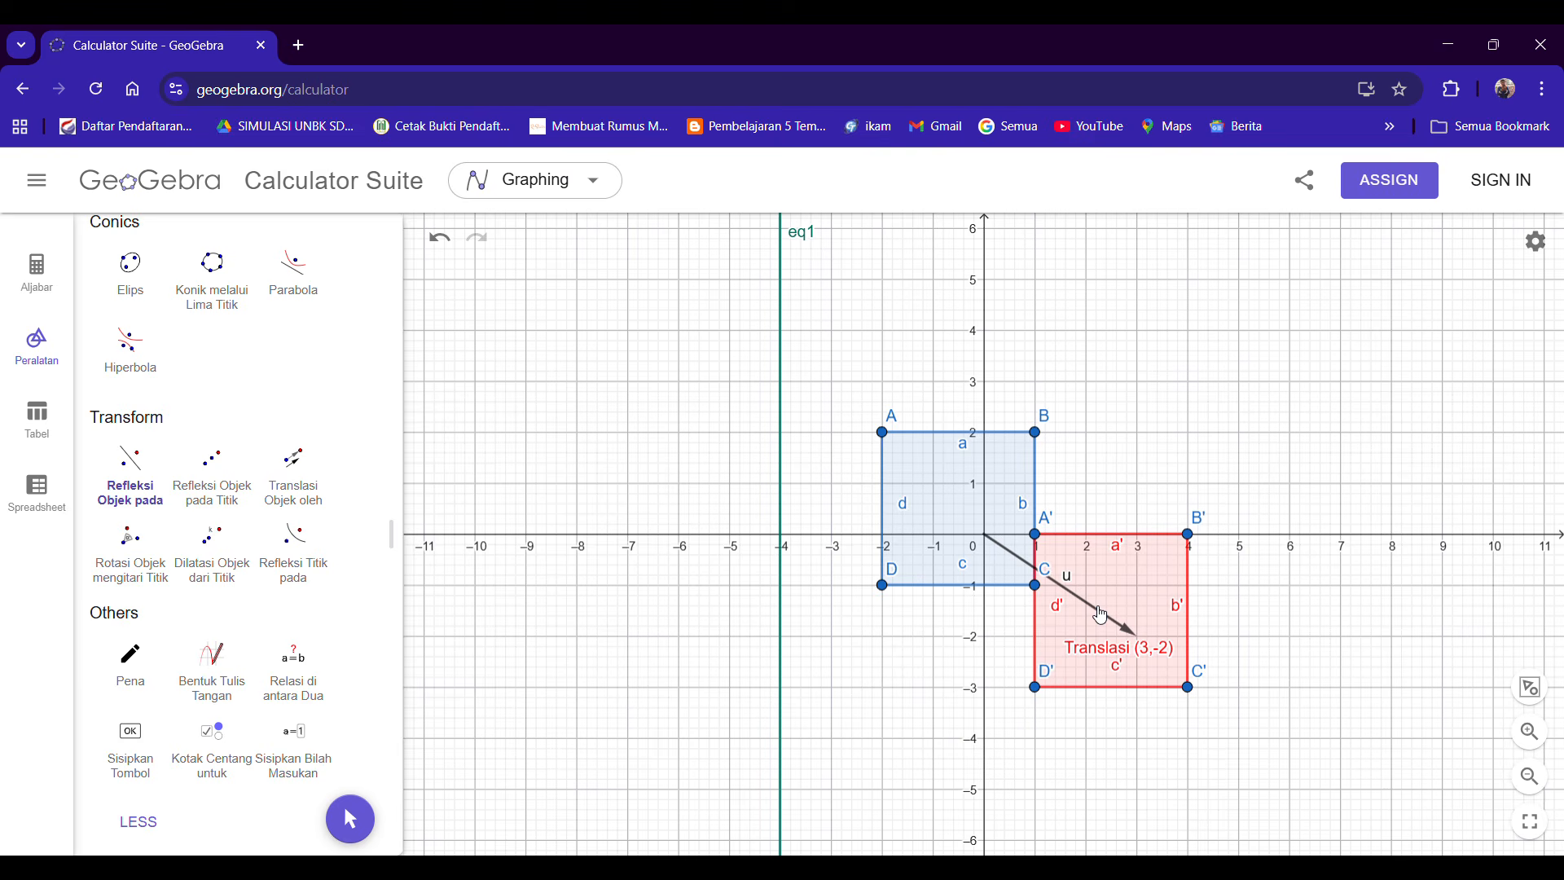
click(1133, 595)
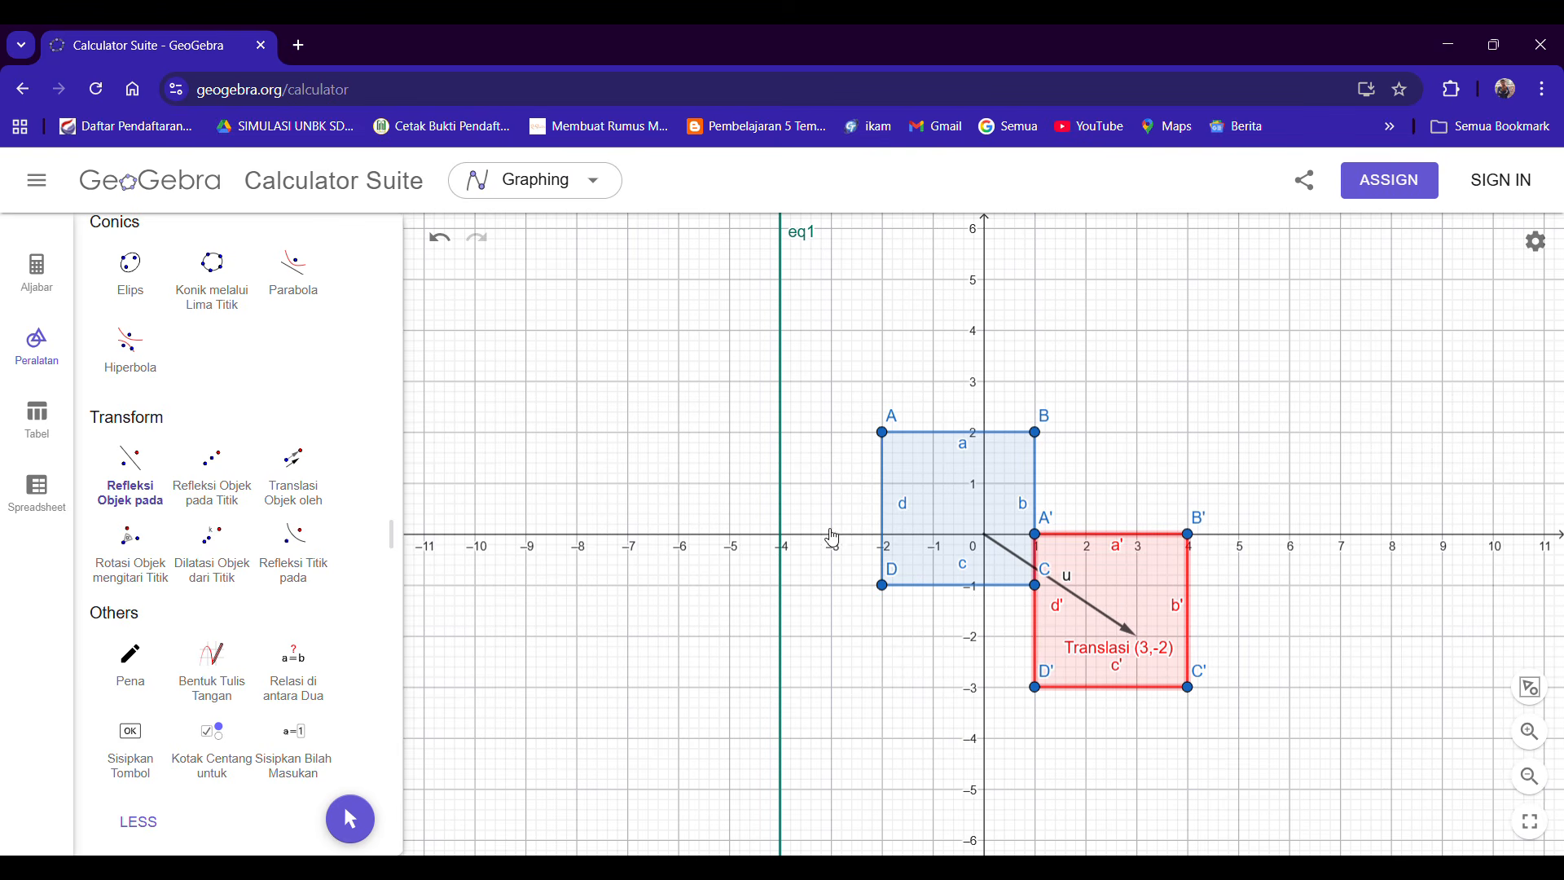
click(784, 425)
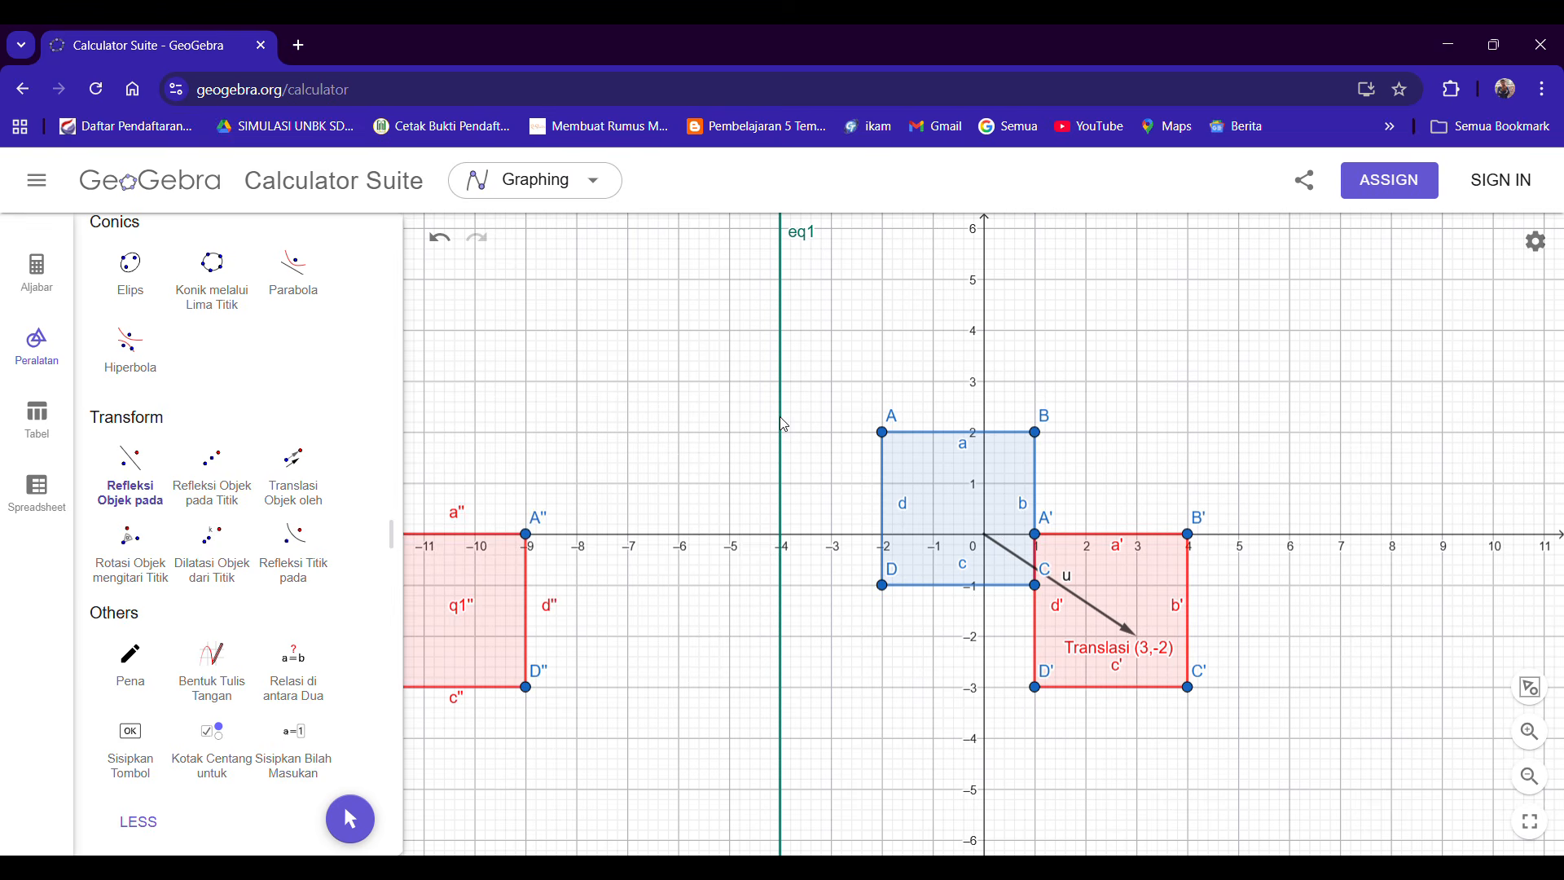
Change the colour of the reflected square A''B''C''D'' to green in its object settings.
right_click(481, 604)
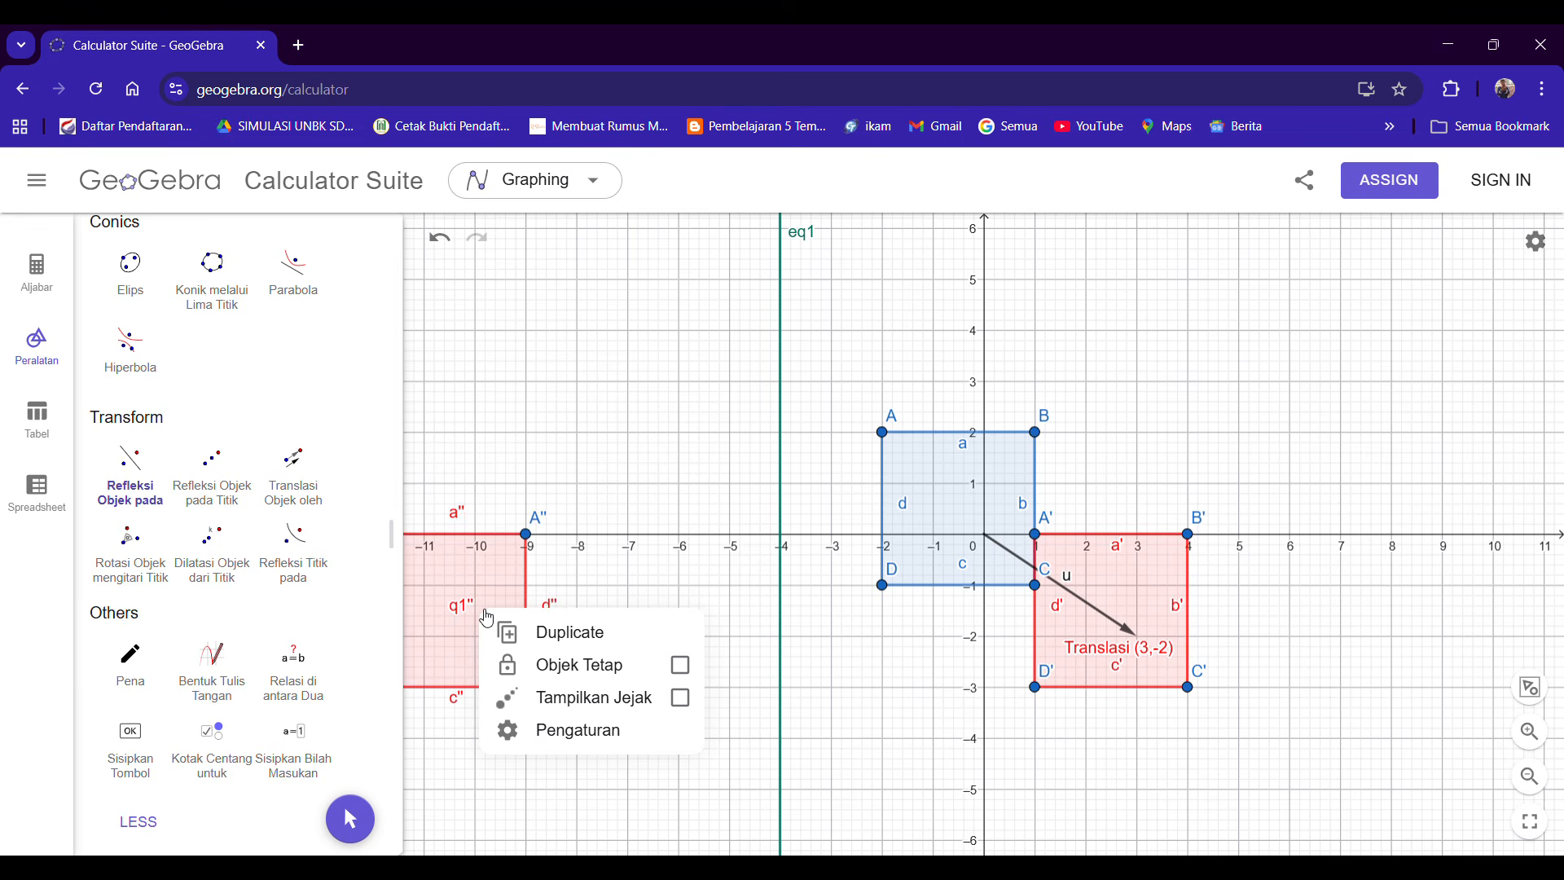
click(636, 727)
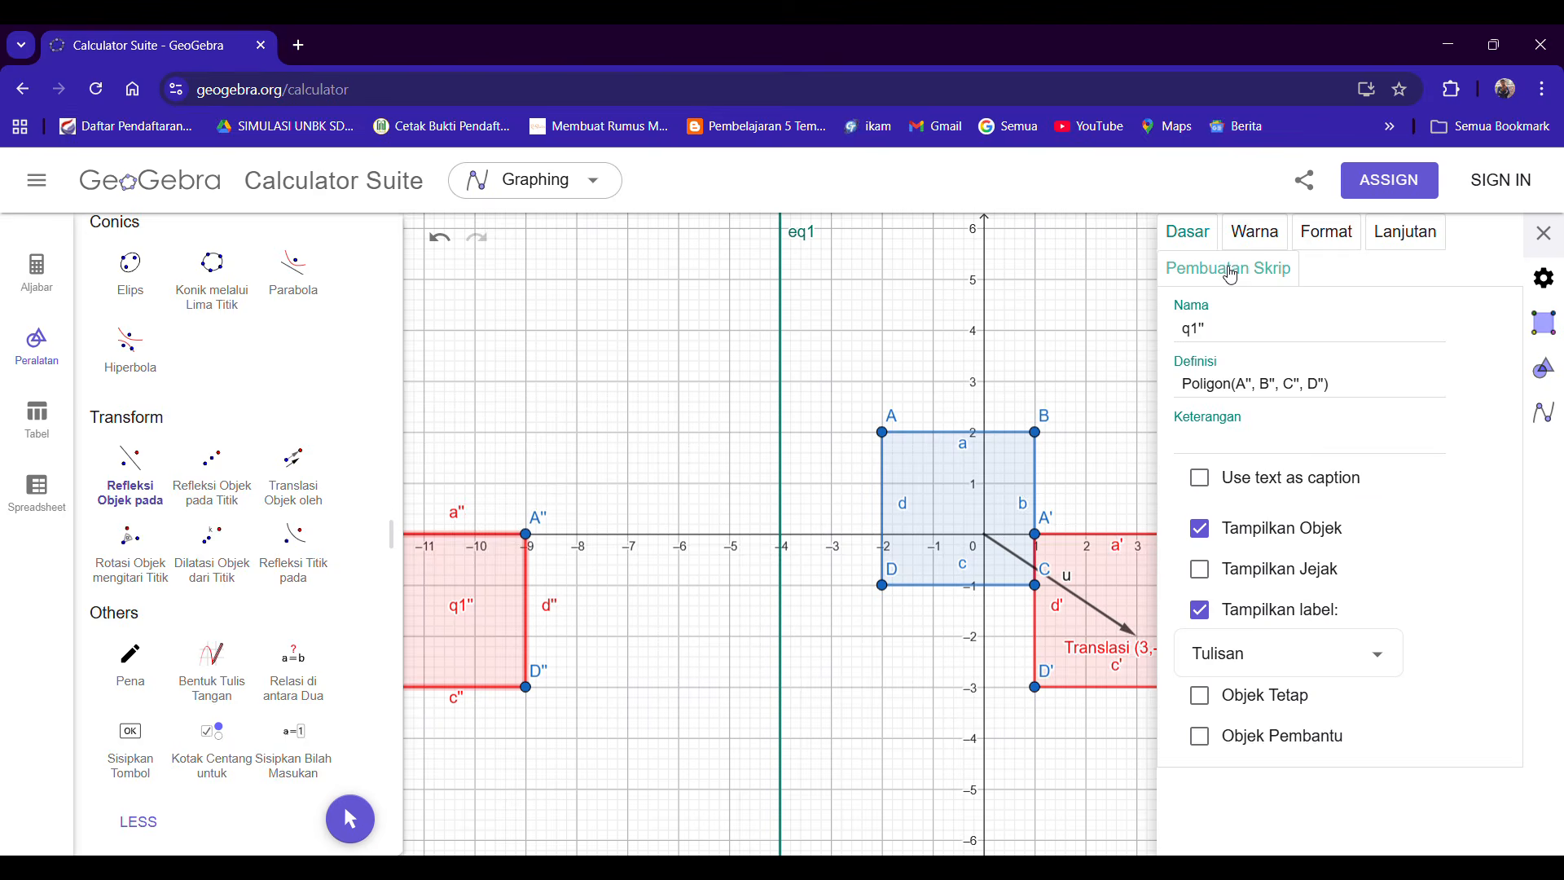
click(1253, 231)
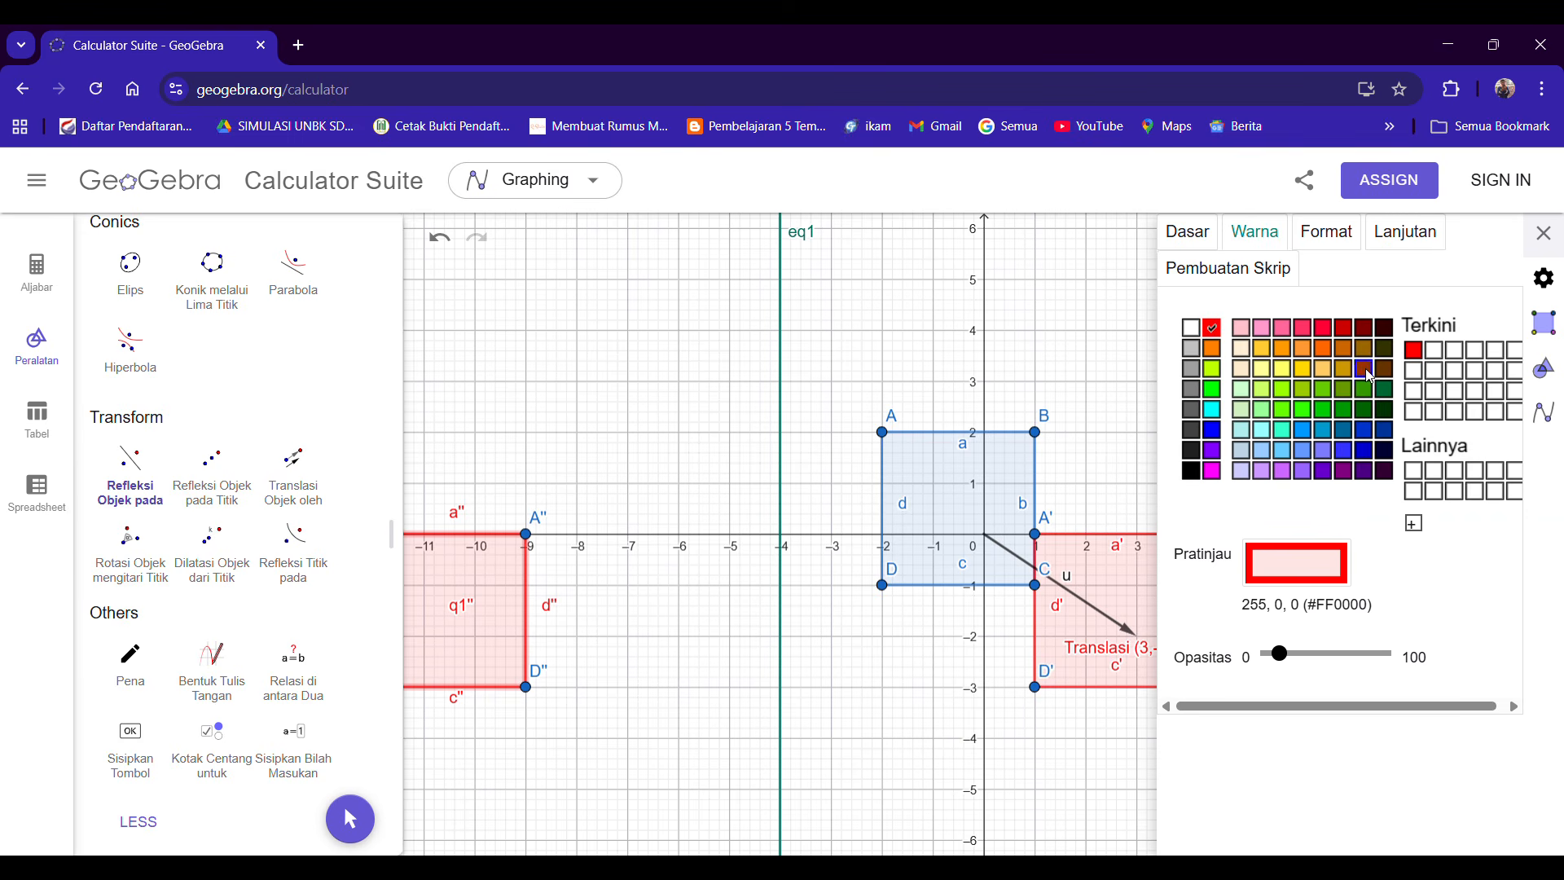
click(1320, 414)
Give the reflected square the caption "Refleksi x = -4" and close its settings.
click(1187, 231)
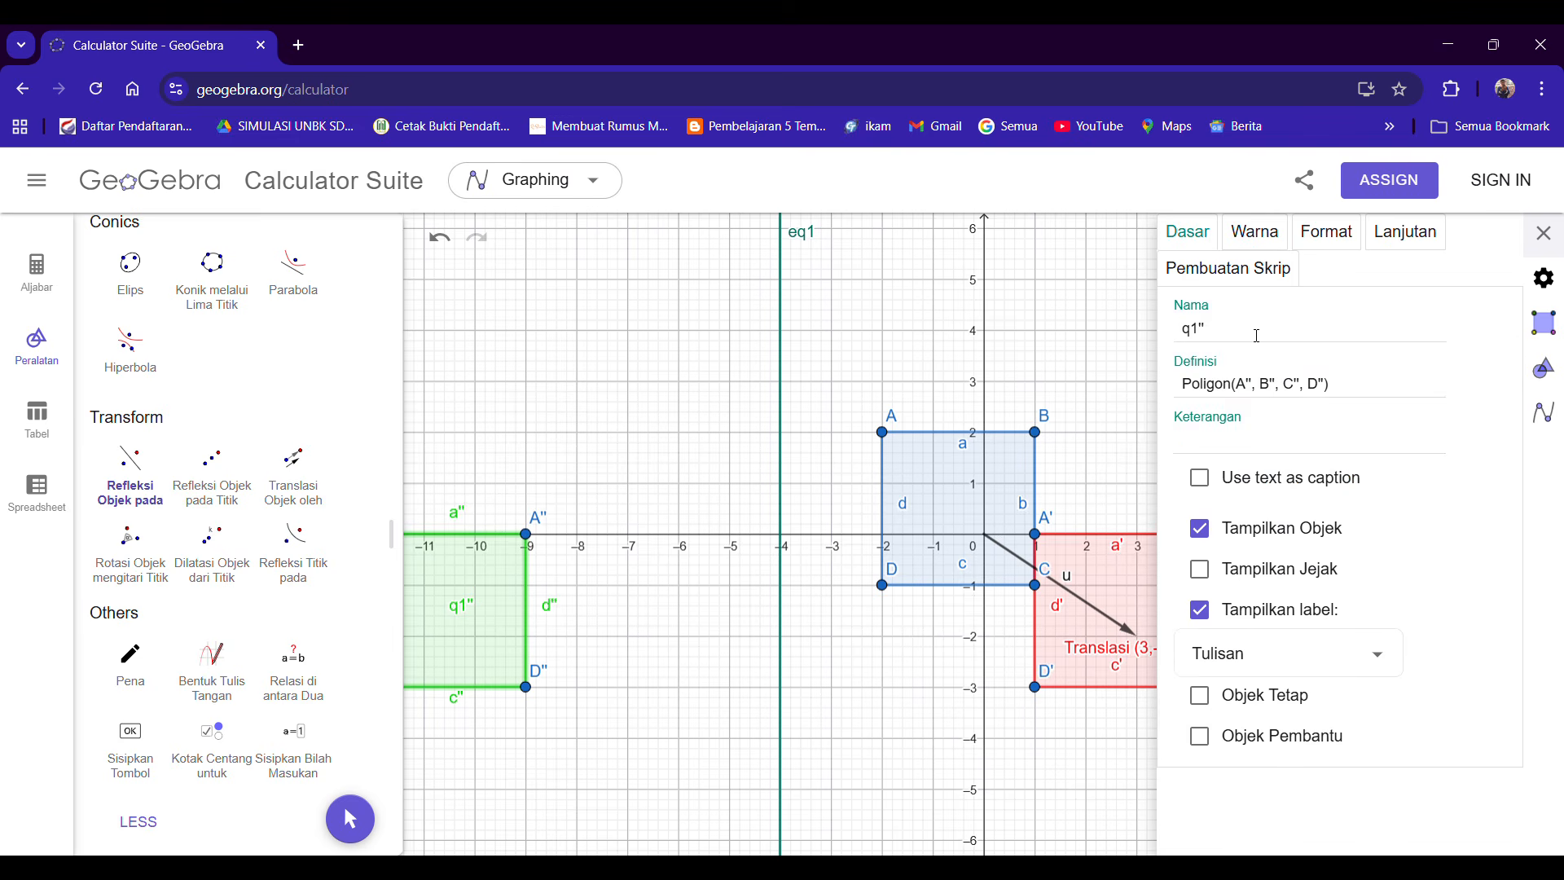
click(1249, 437)
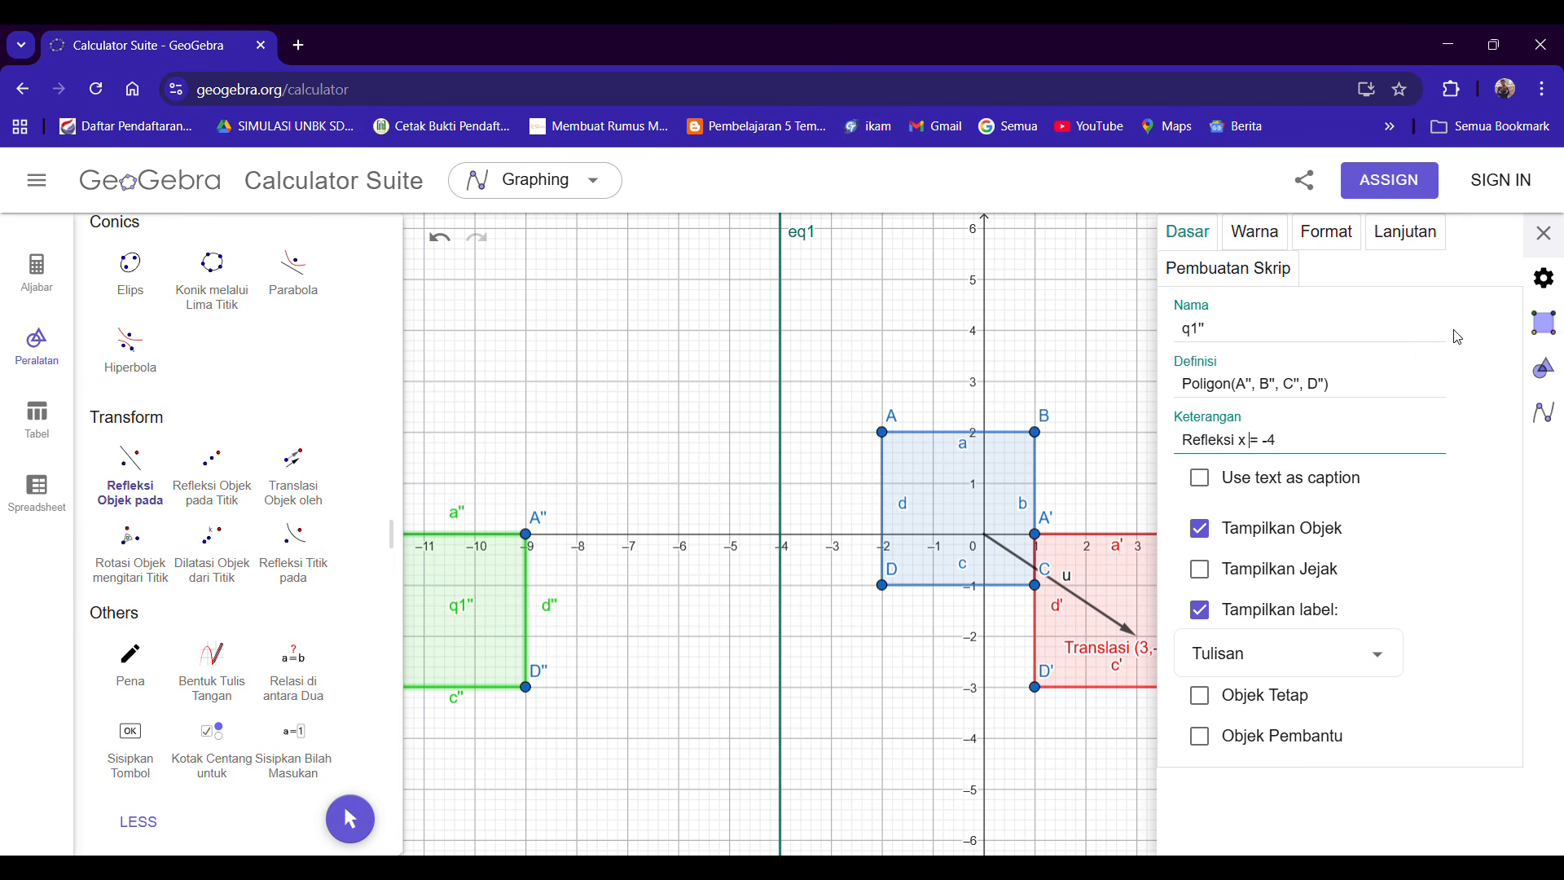
click(1542, 233)
Move the "Refleksi x = -4" caption lower inside the green square and hide the tool list to widen the graph.
scroll(236, 375, up, 15)
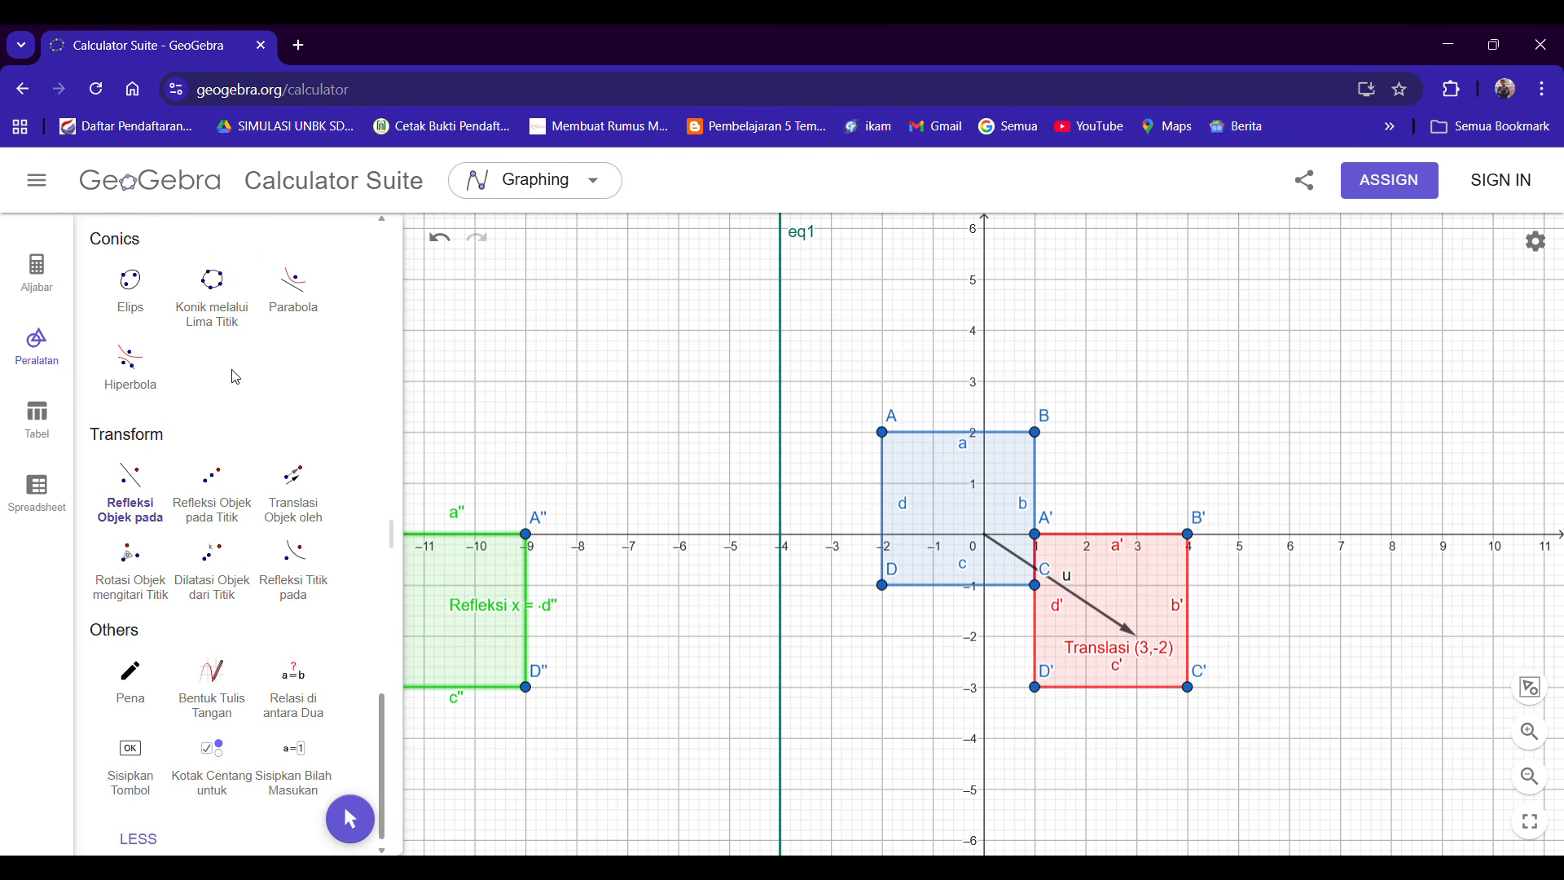
click(128, 298)
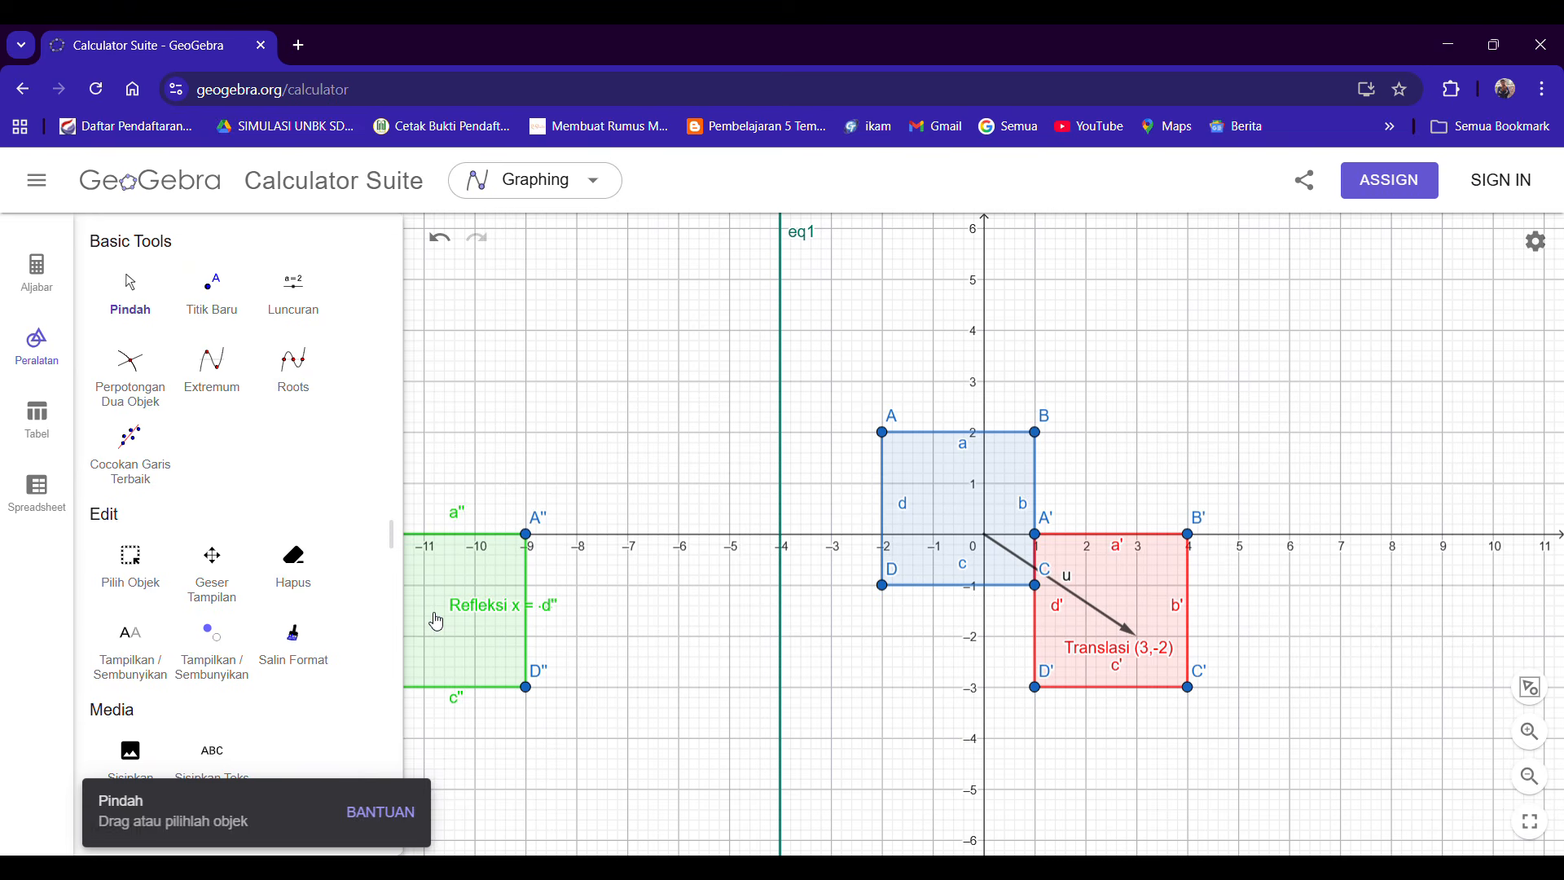
drag(484, 610, 446, 639)
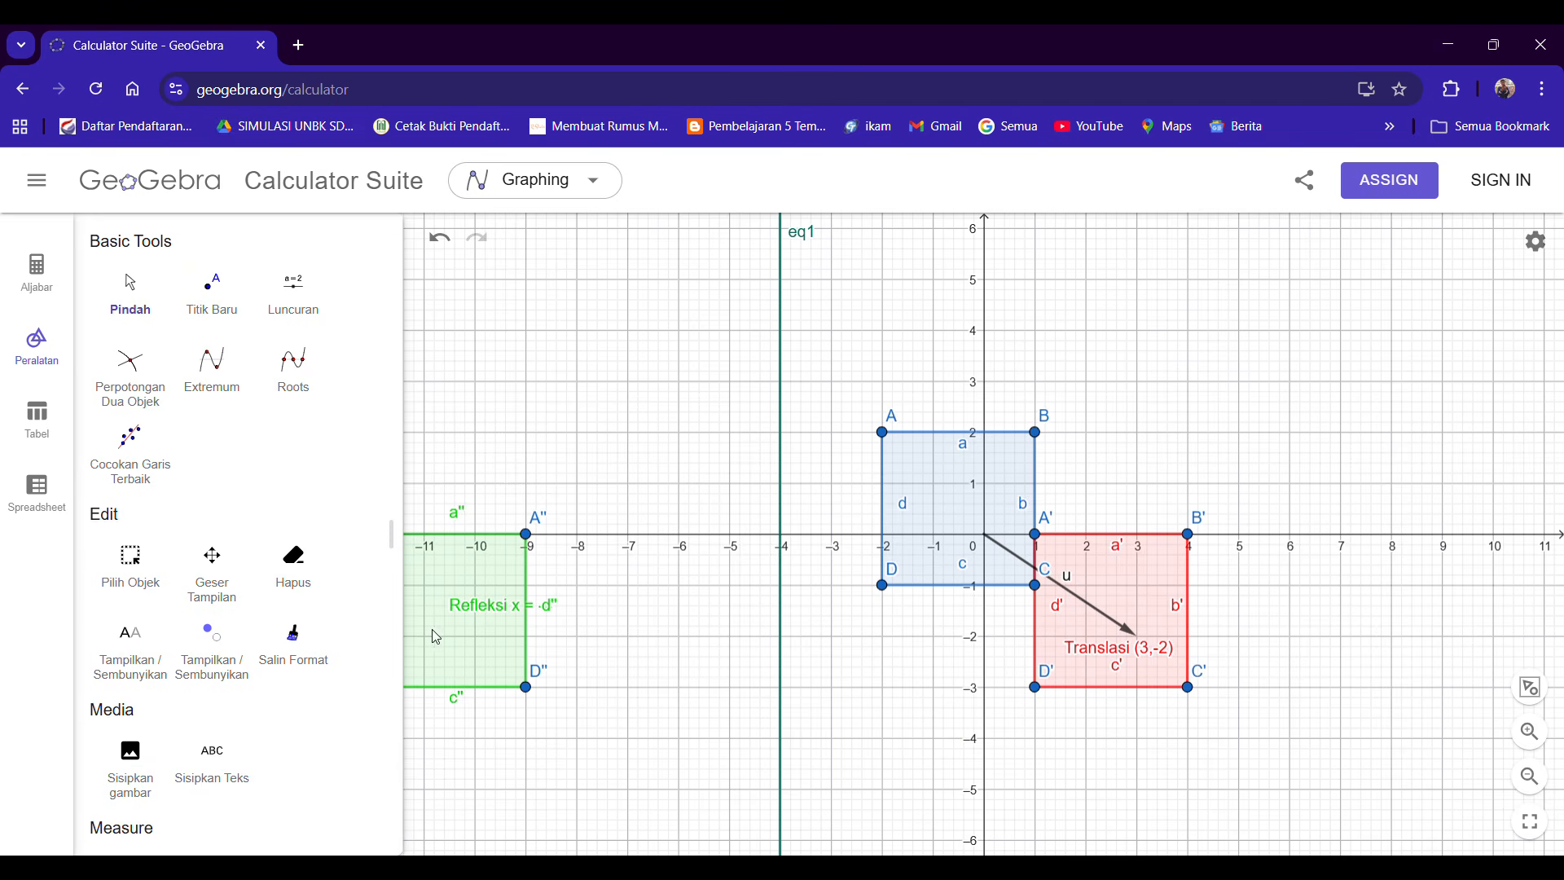
click(37, 344)
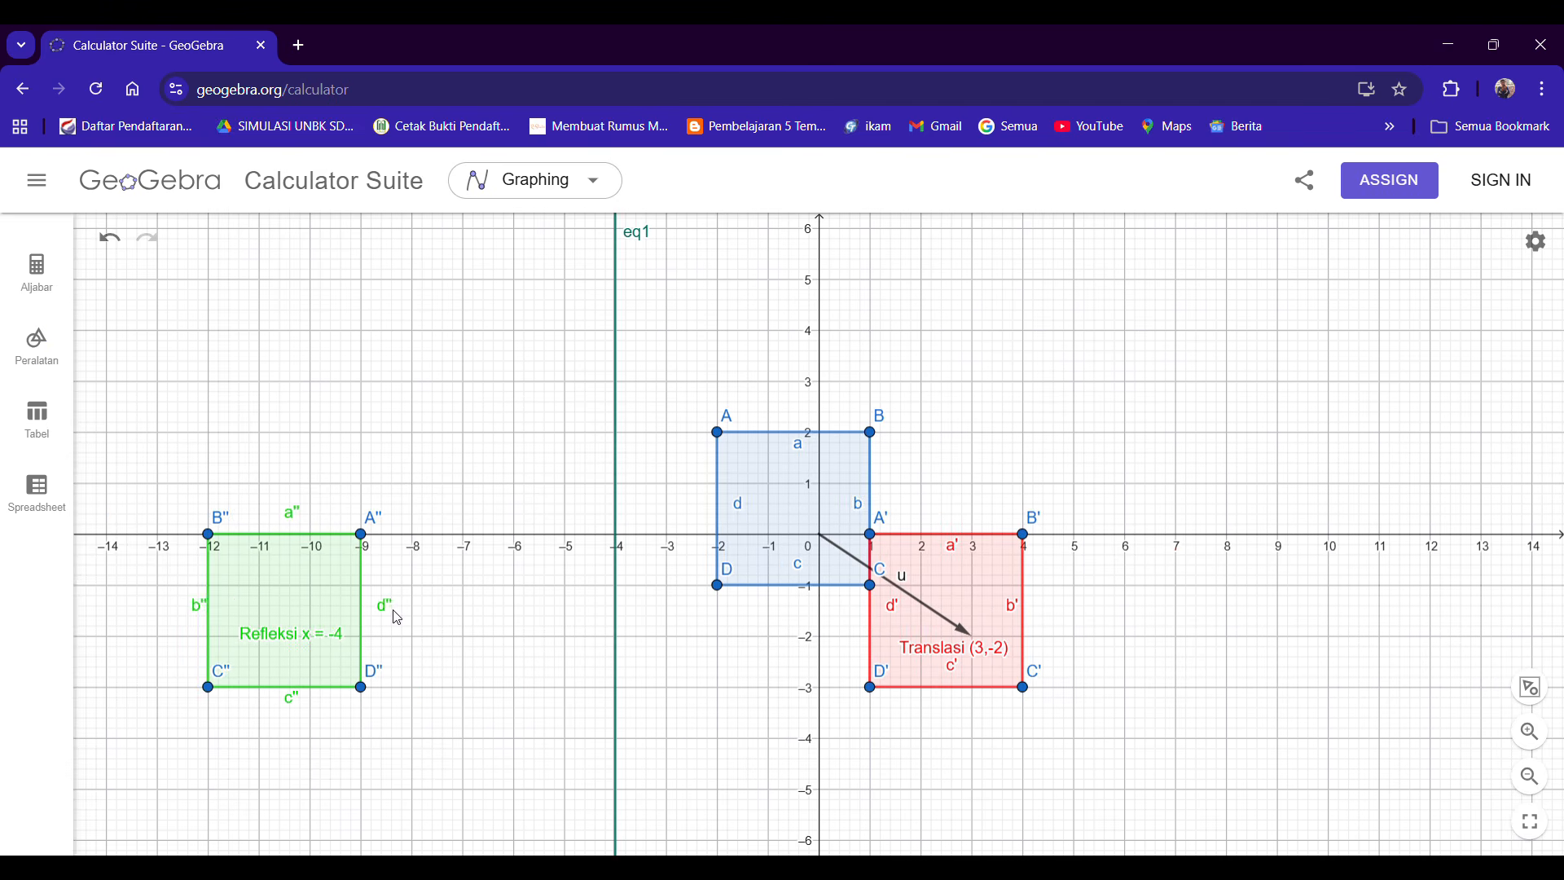
drag(310, 634, 313, 652)
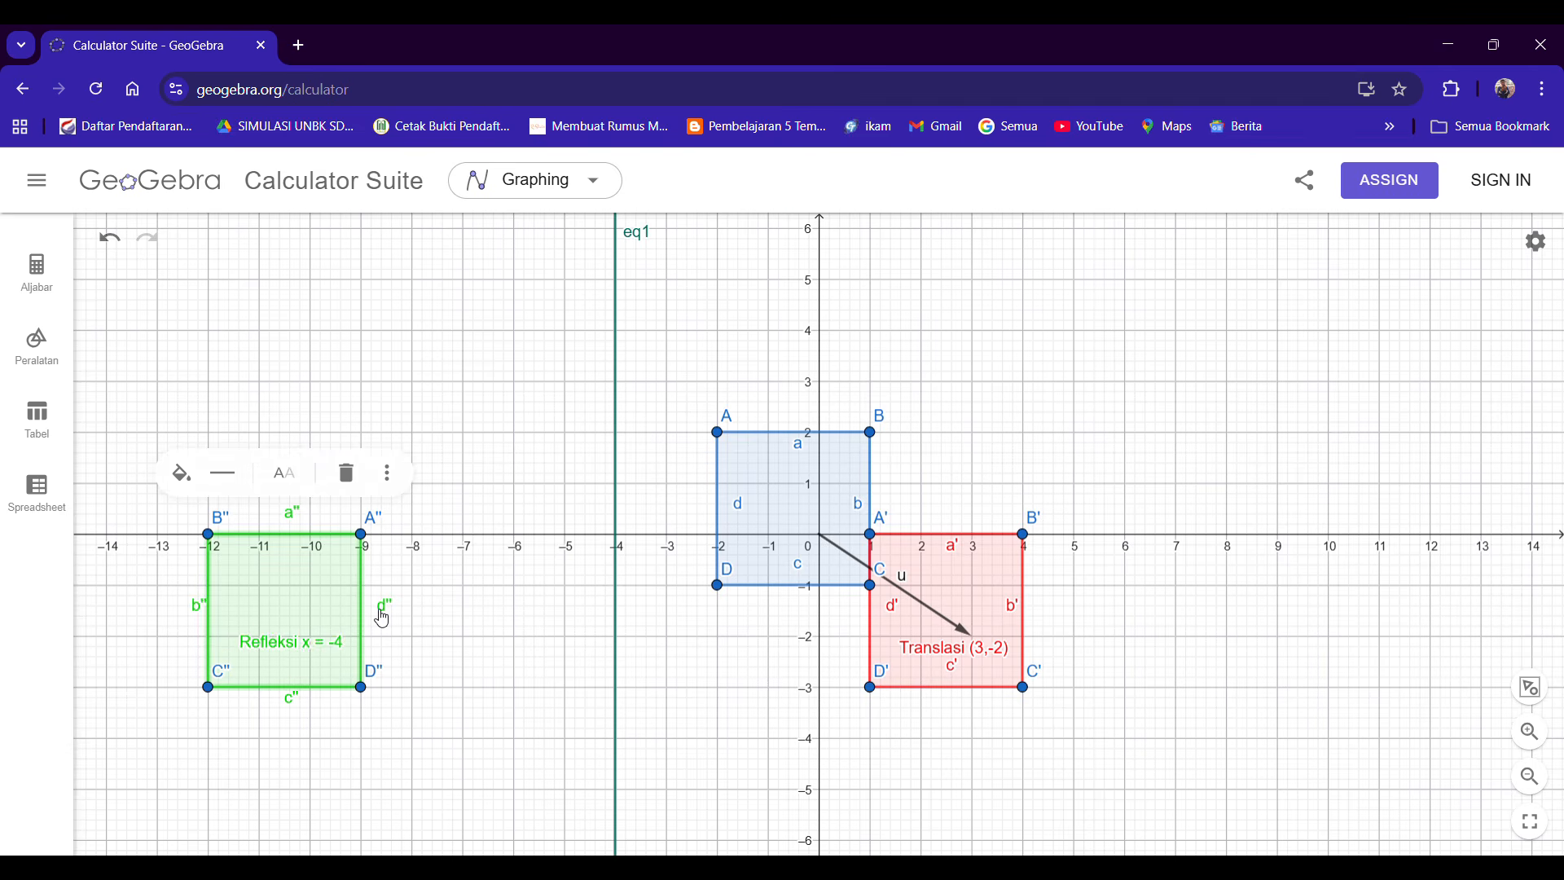
Place a new point at the origin (0, 0) with the Titik Baru tool.
drag(499, 667, 797, 663)
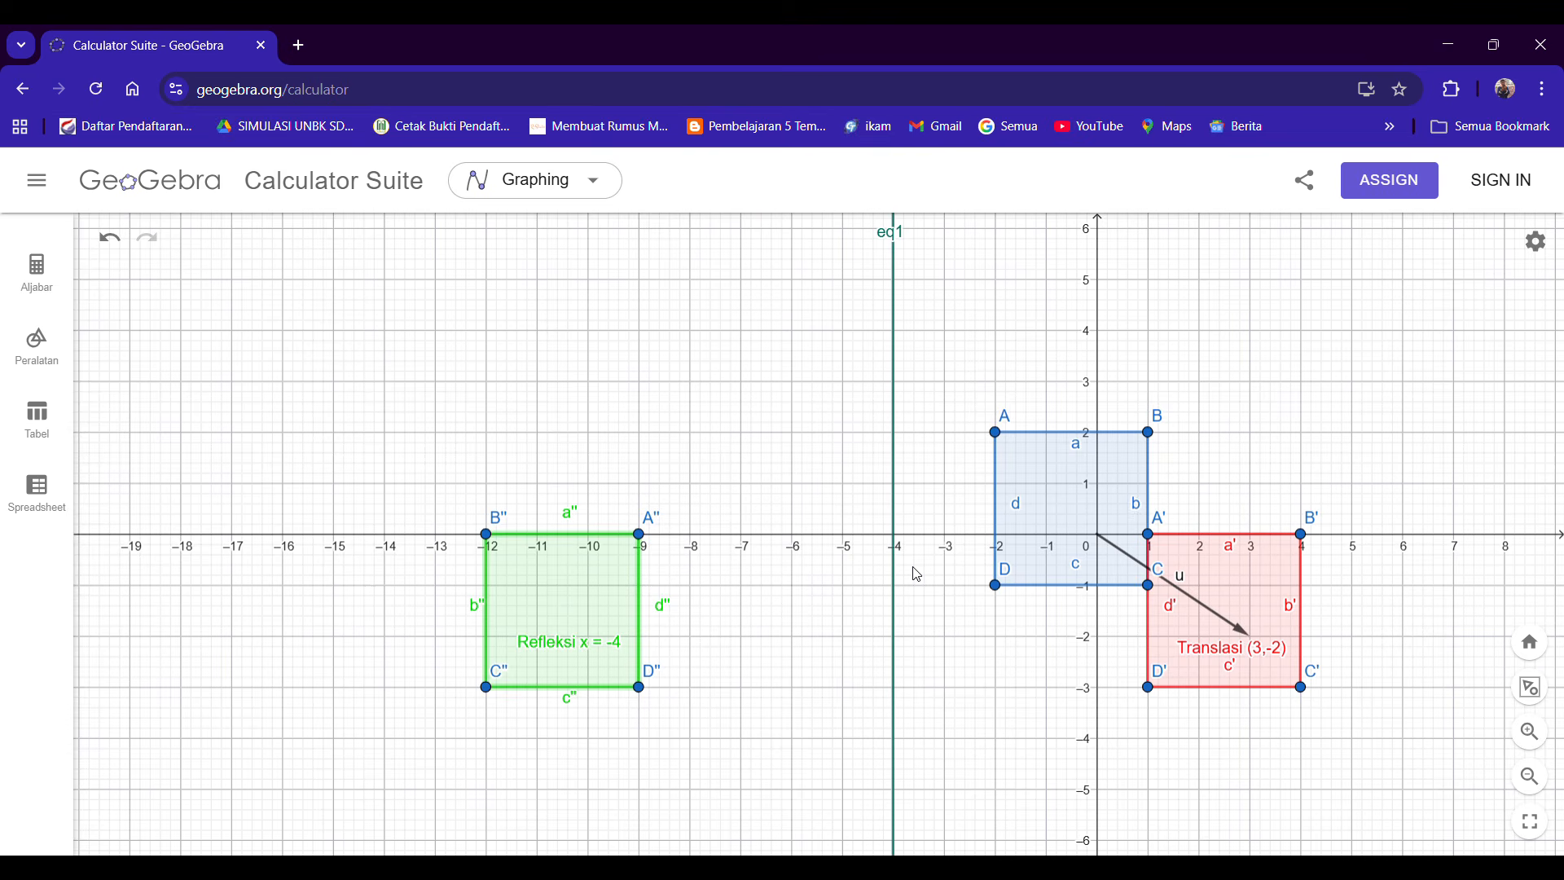
click(47, 352)
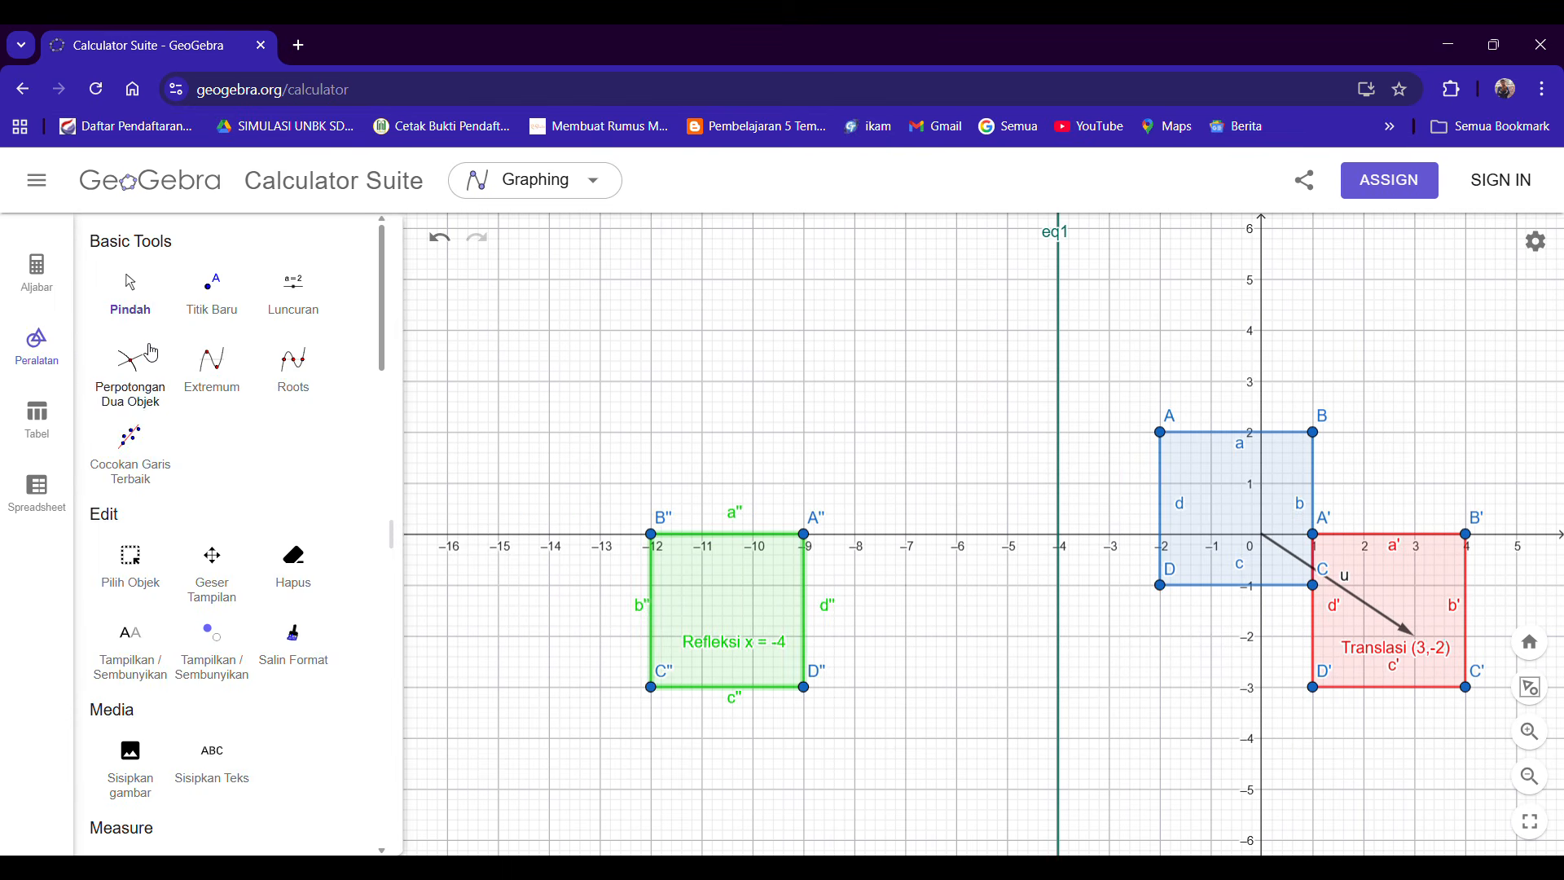
click(198, 277)
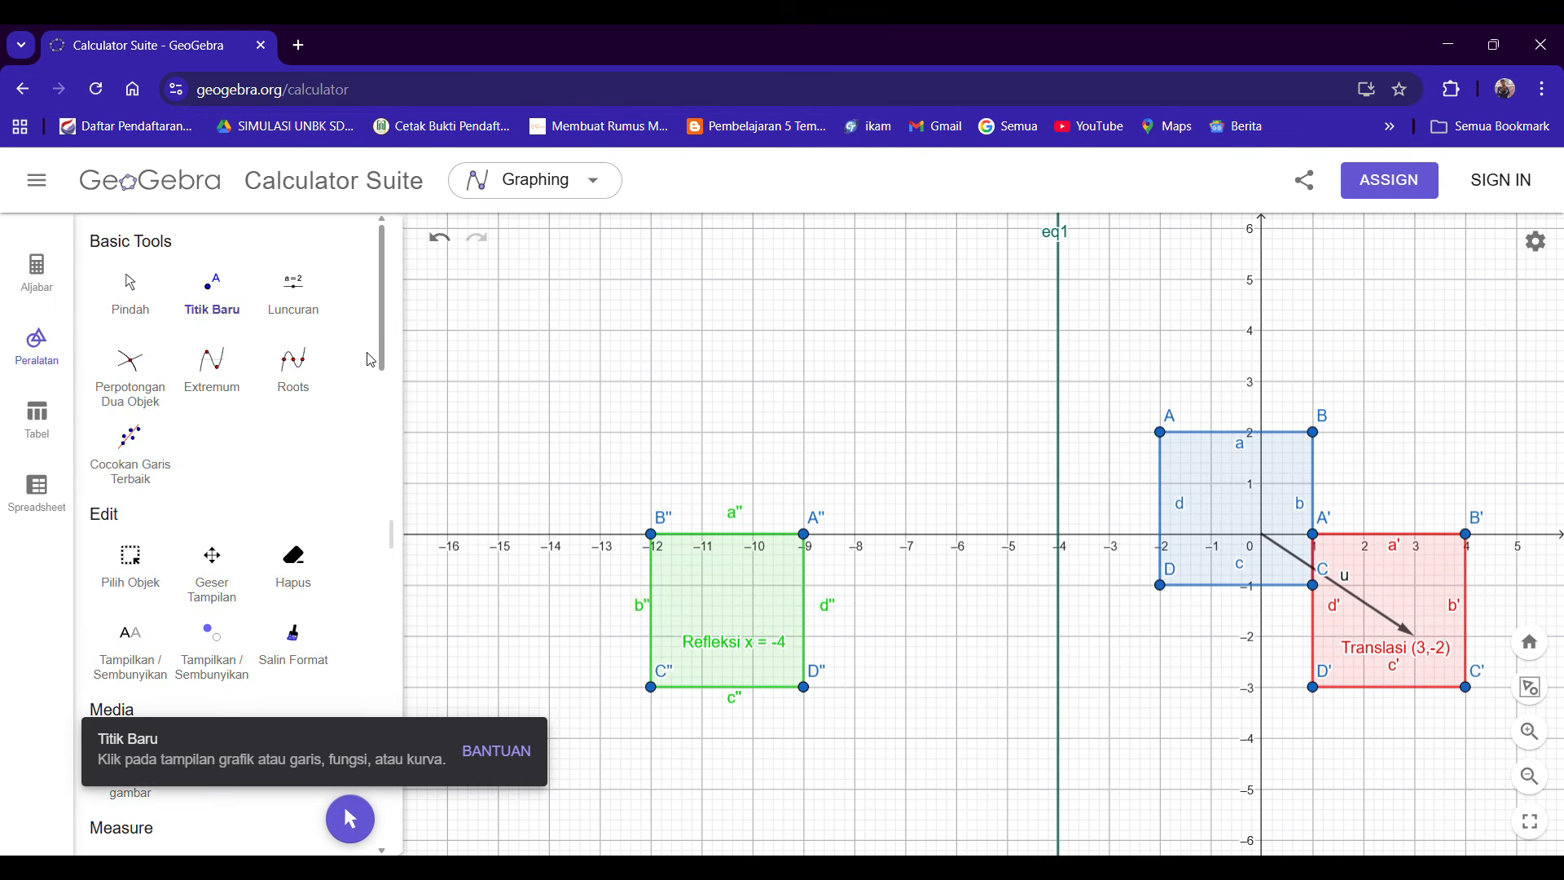
click(1262, 535)
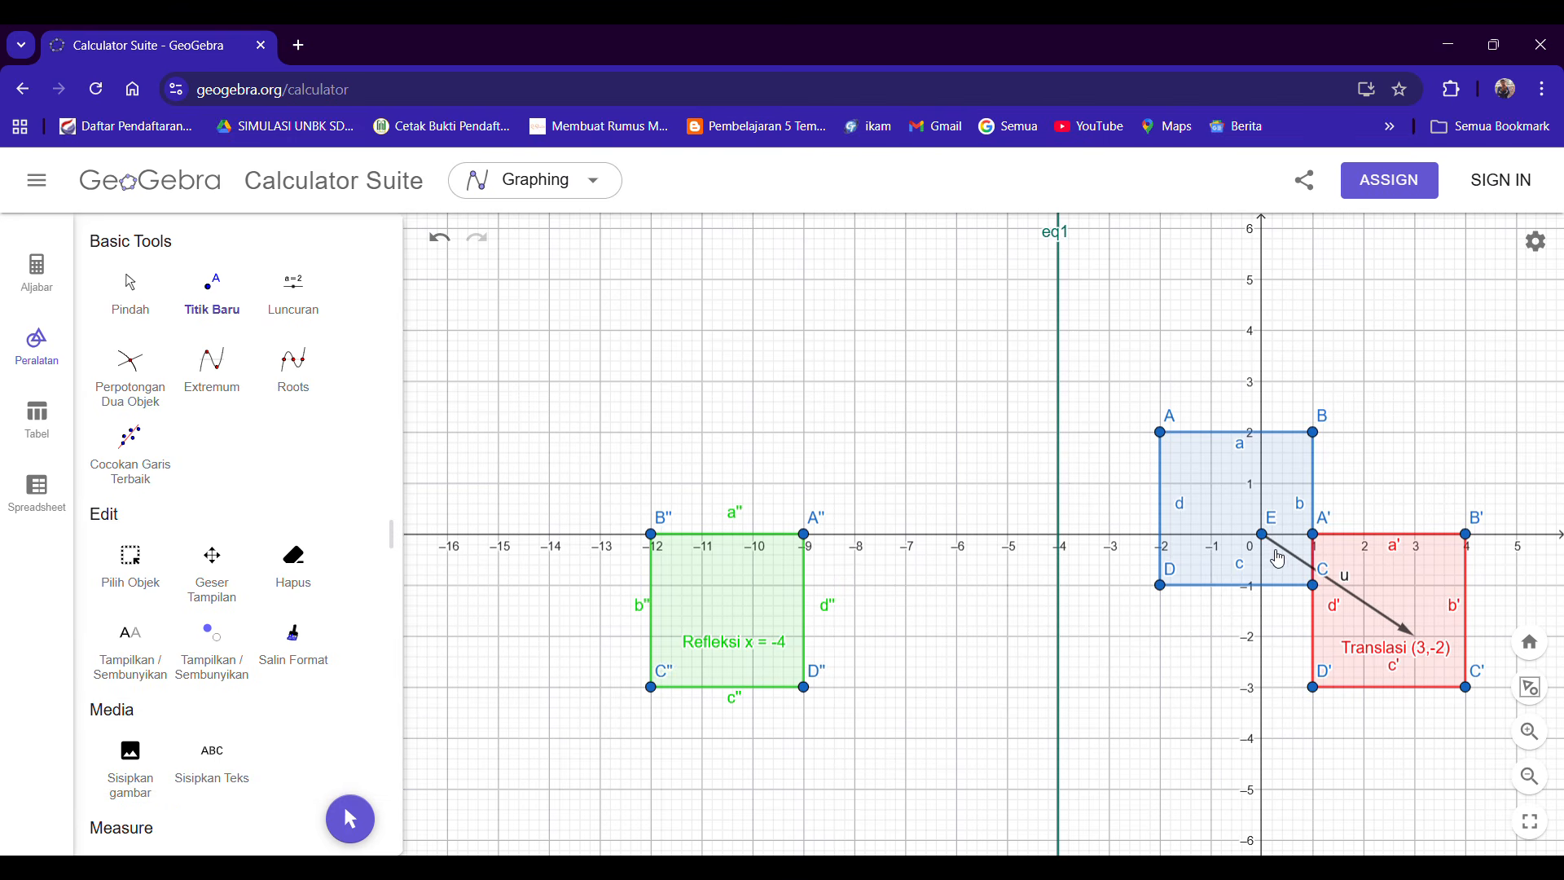
Change the colour of the point at the origin to black in its object settings.
right_click(1264, 538)
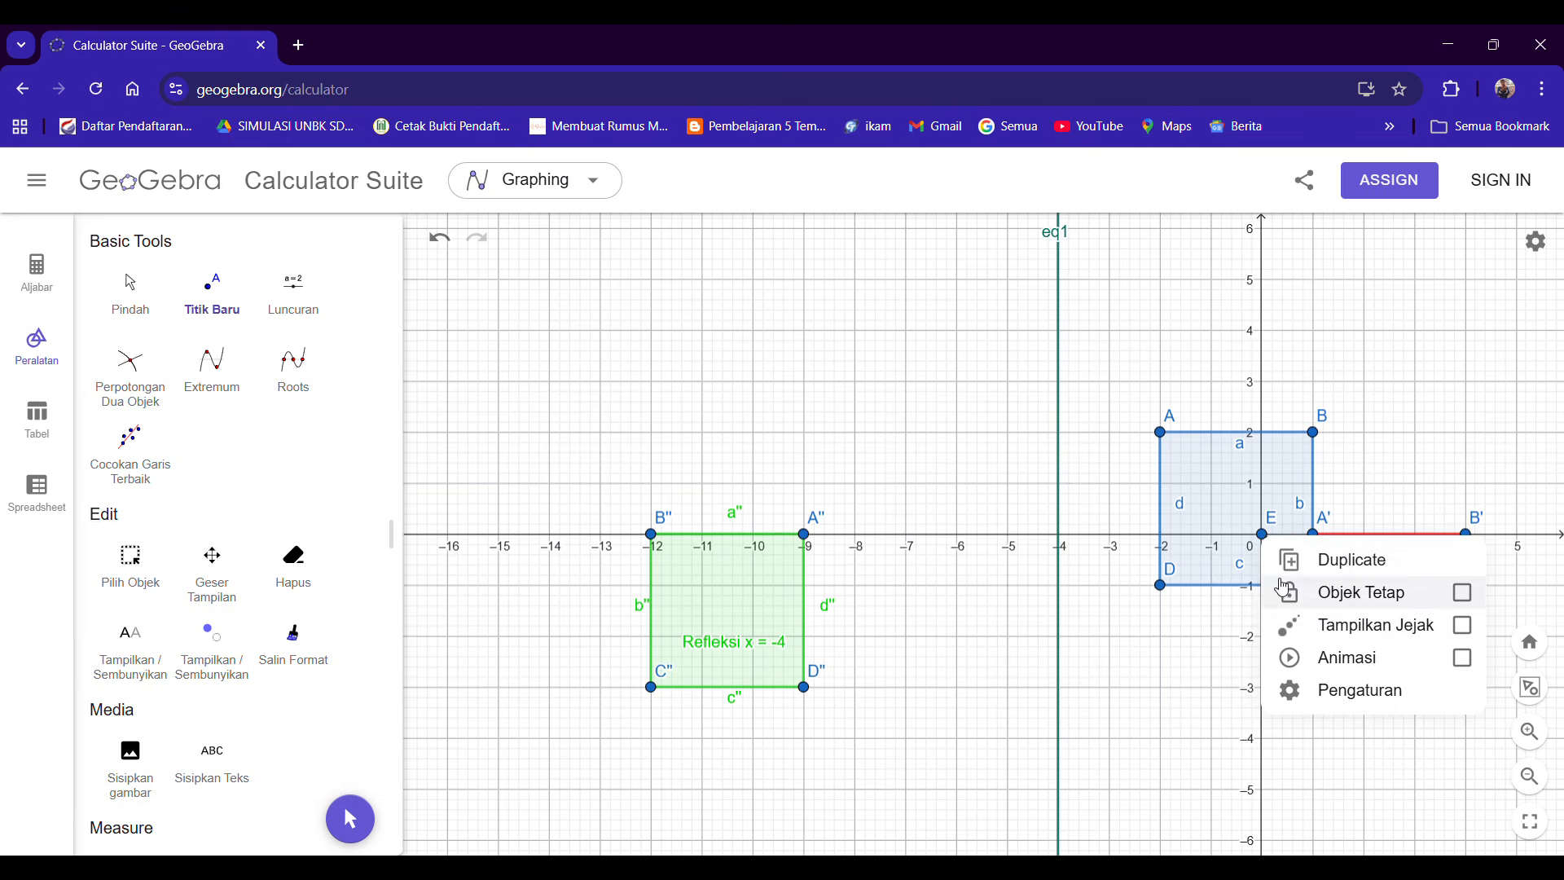
click(1368, 683)
click(1269, 236)
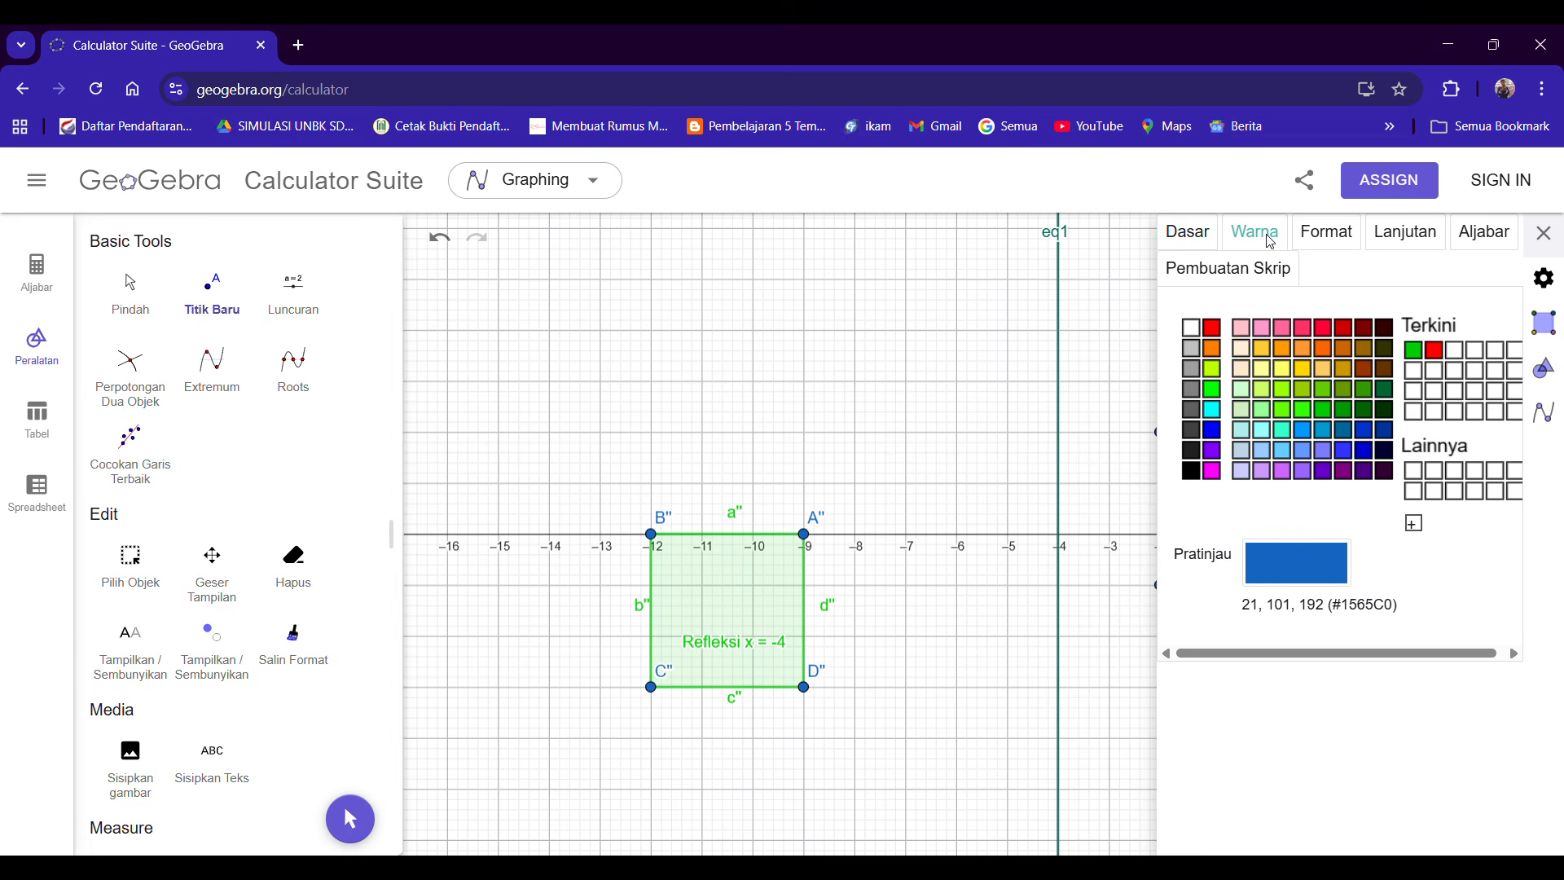
click(1191, 470)
click(1544, 233)
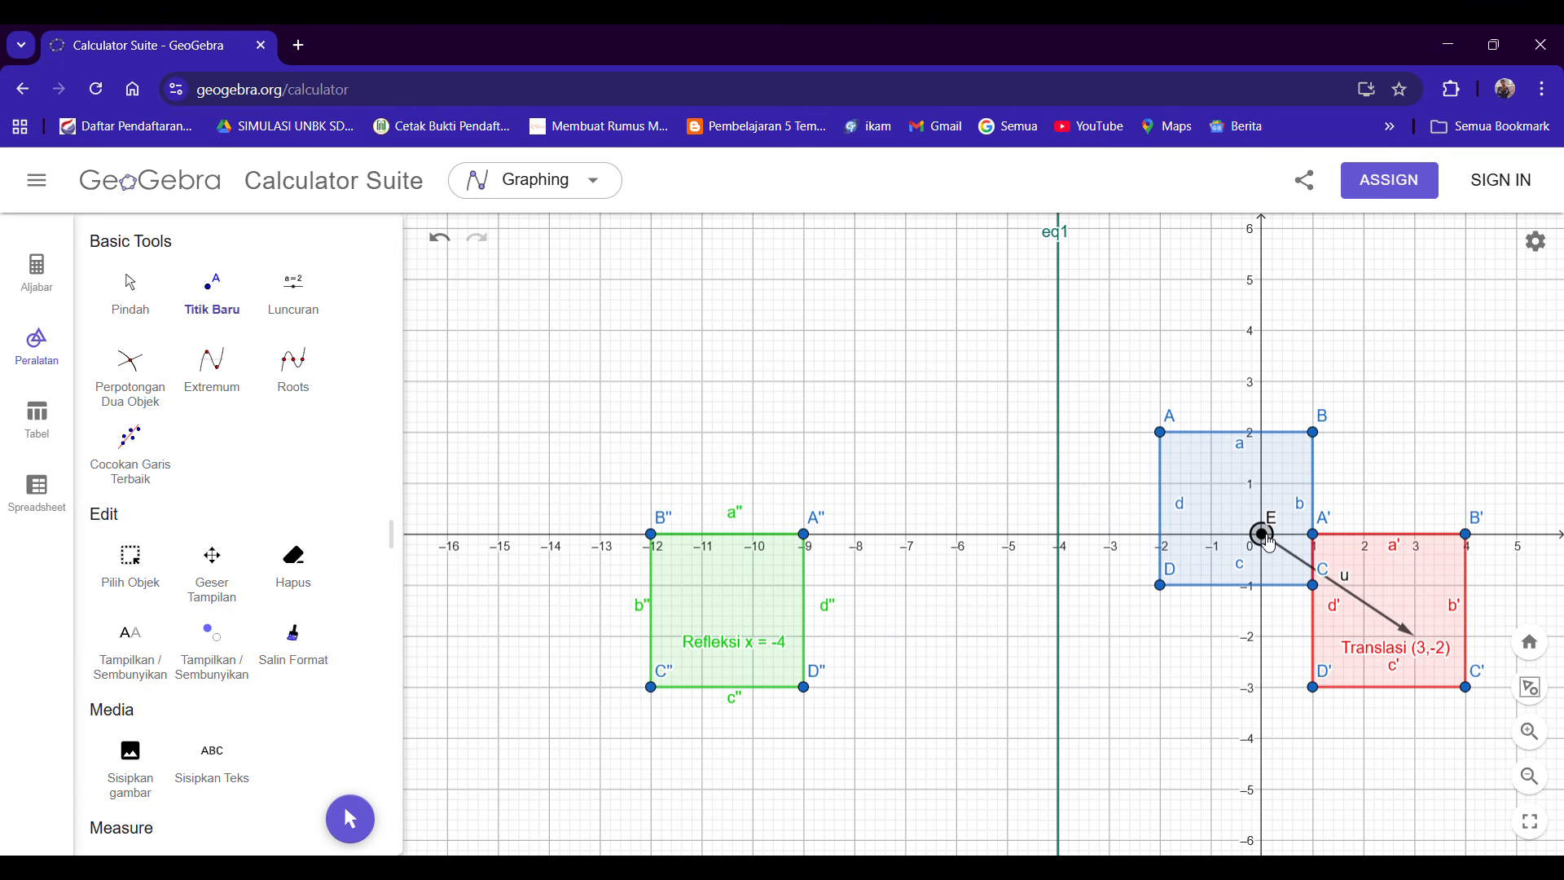
Place a new point at (-7, 3) and change its colour to red.
click(213, 287)
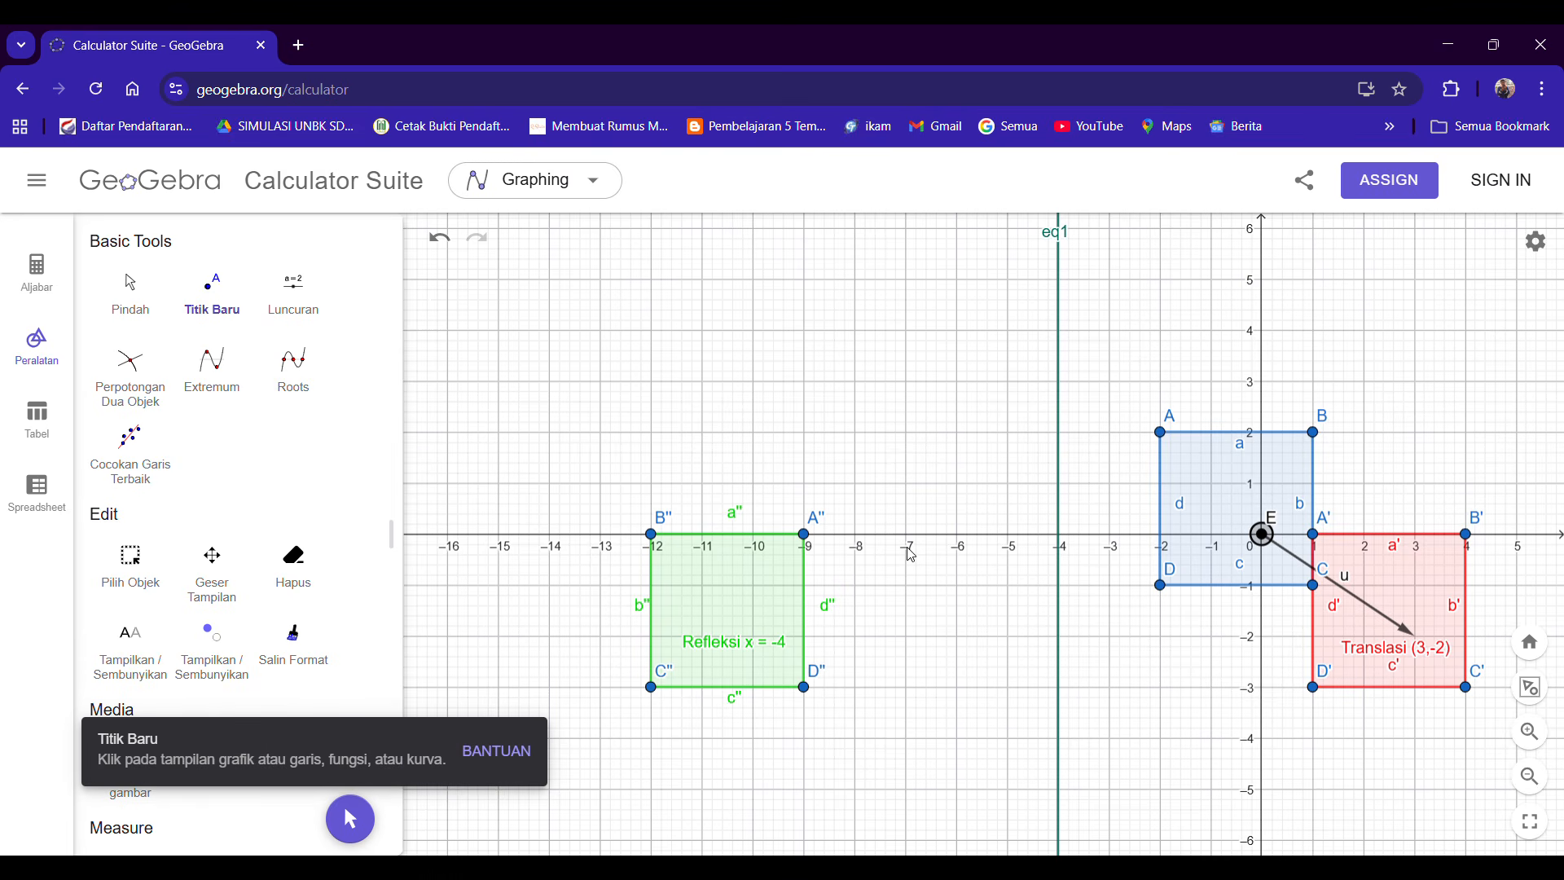
click(905, 382)
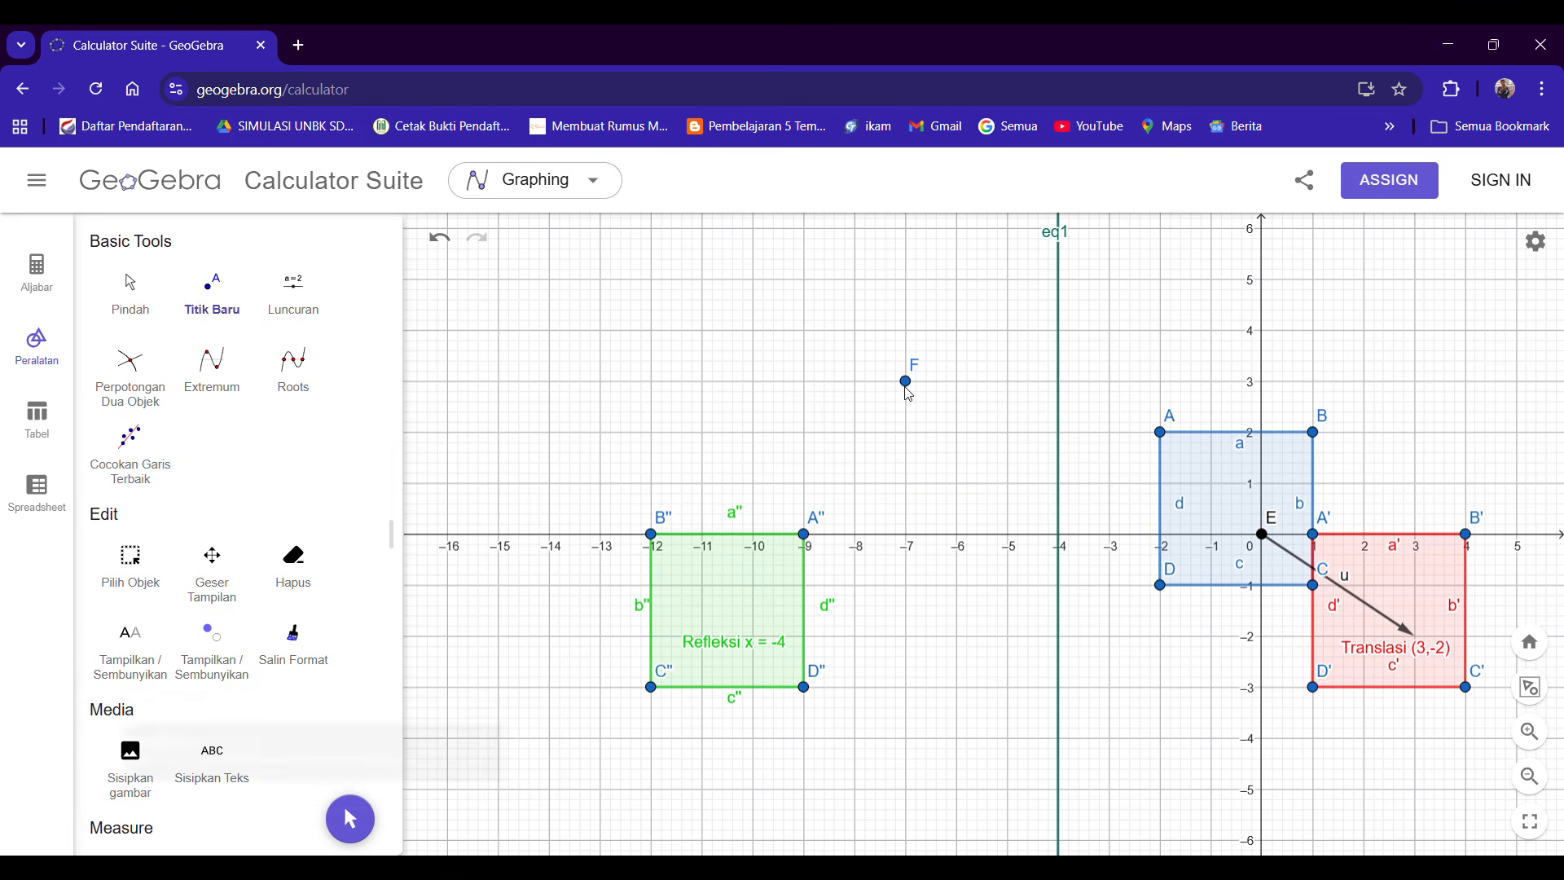
right_click(905, 381)
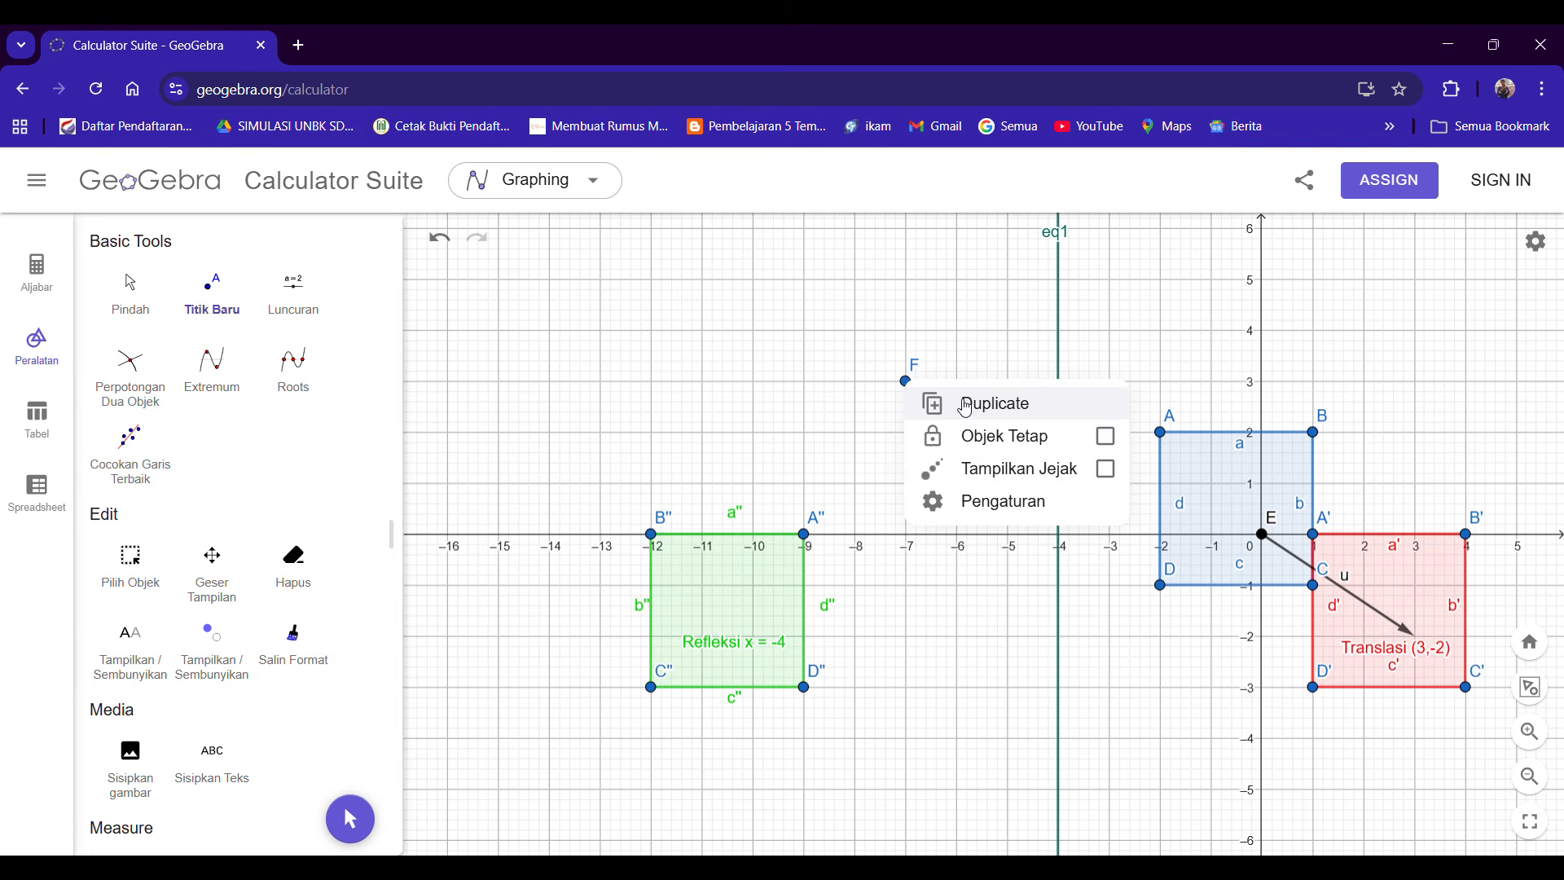
click(978, 499)
click(1254, 232)
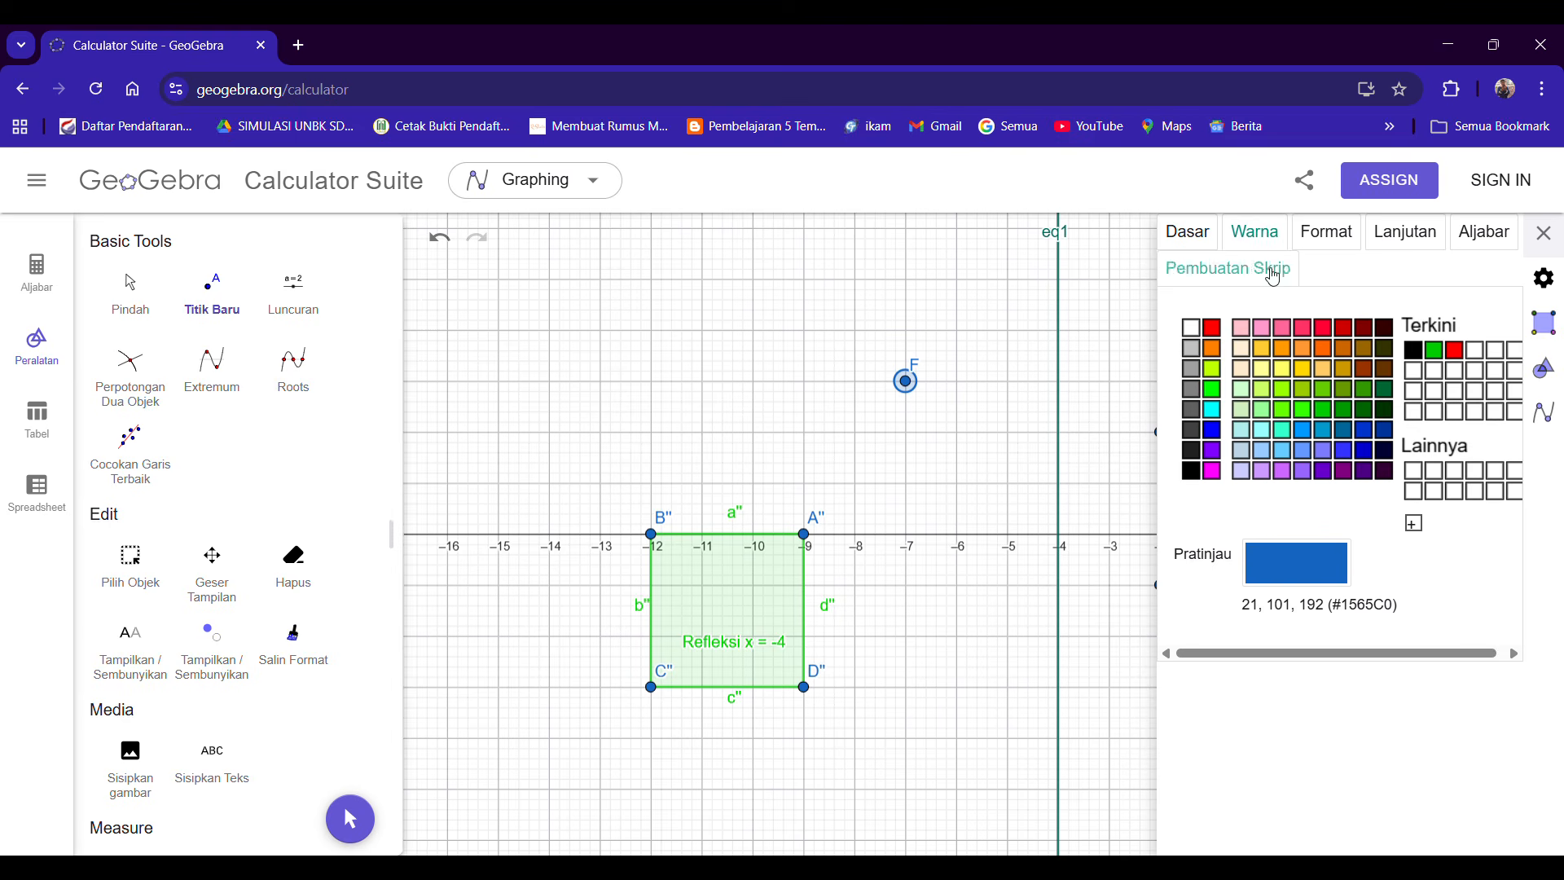
click(1213, 329)
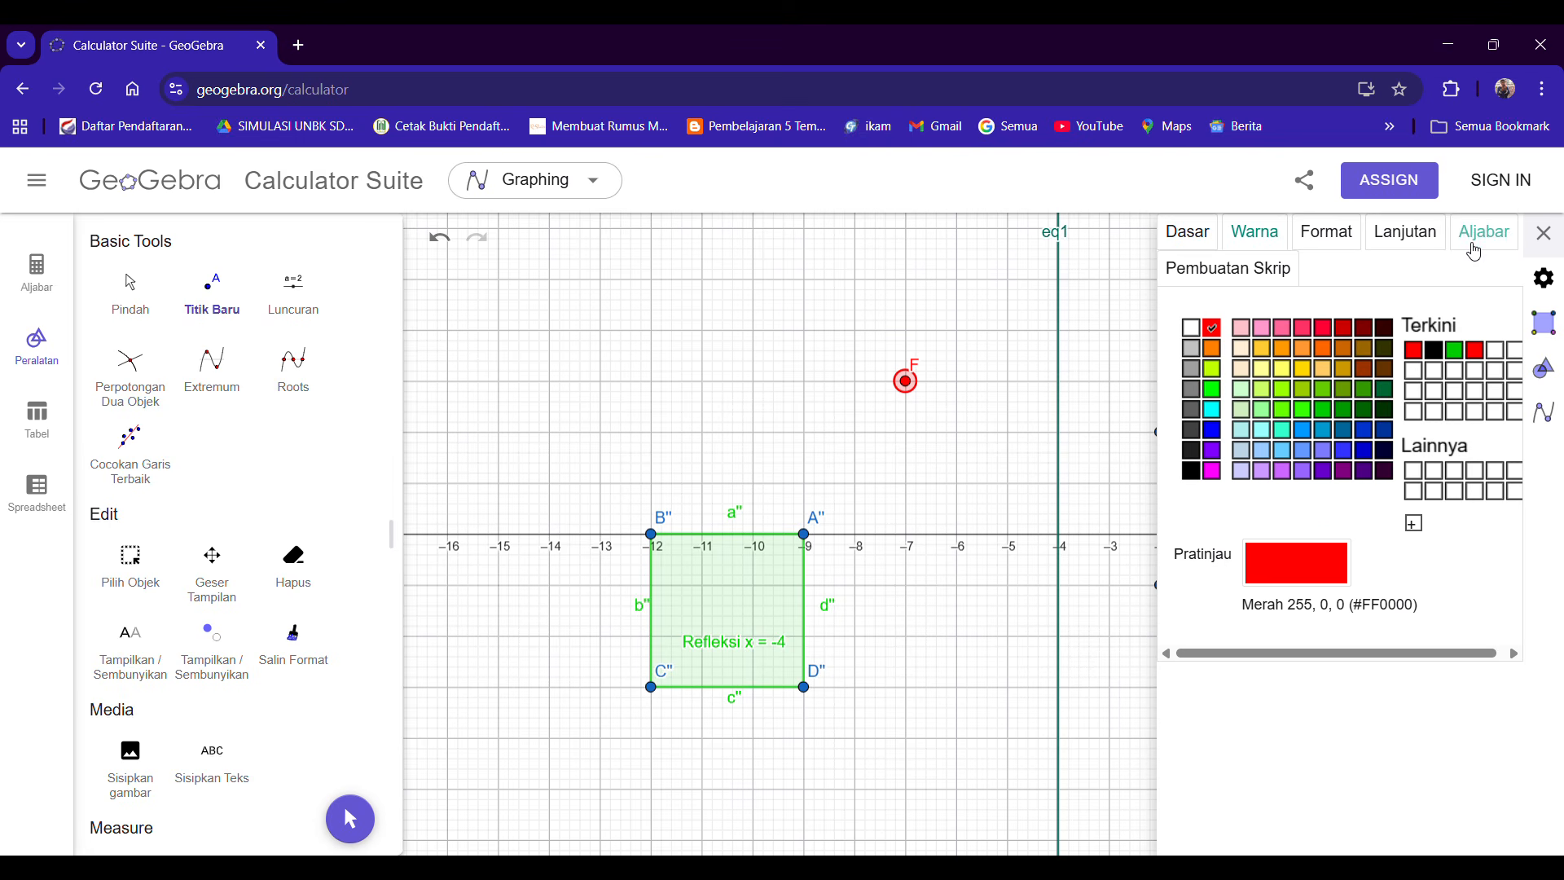
Give the red point at (-7, 3) the caption "Pusat (-7,3)" and close its settings.
click(1189, 234)
click(1226, 448)
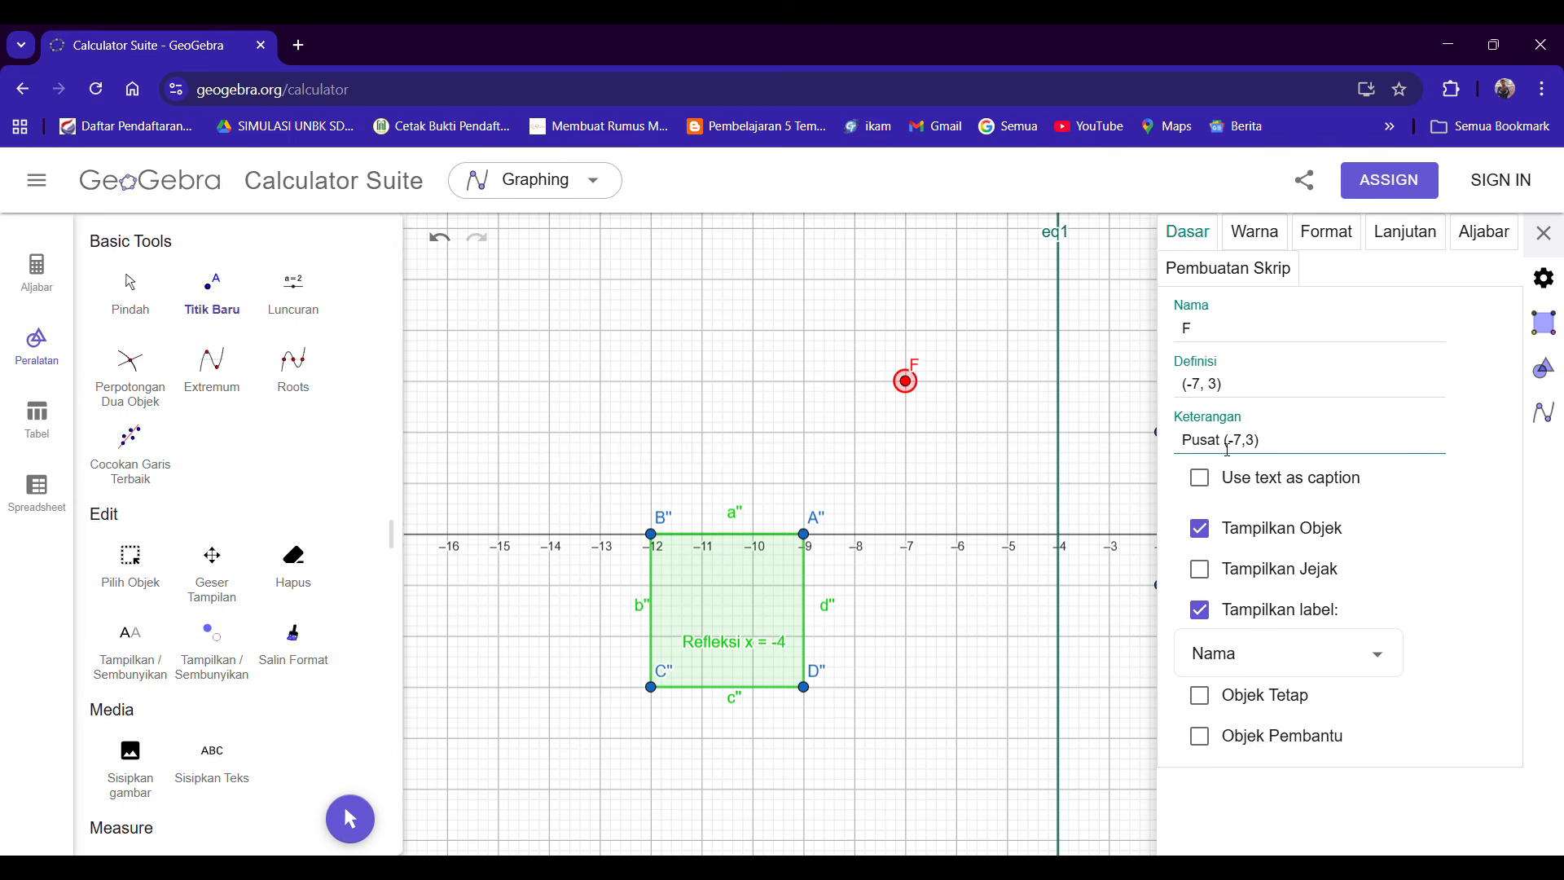
click(1543, 234)
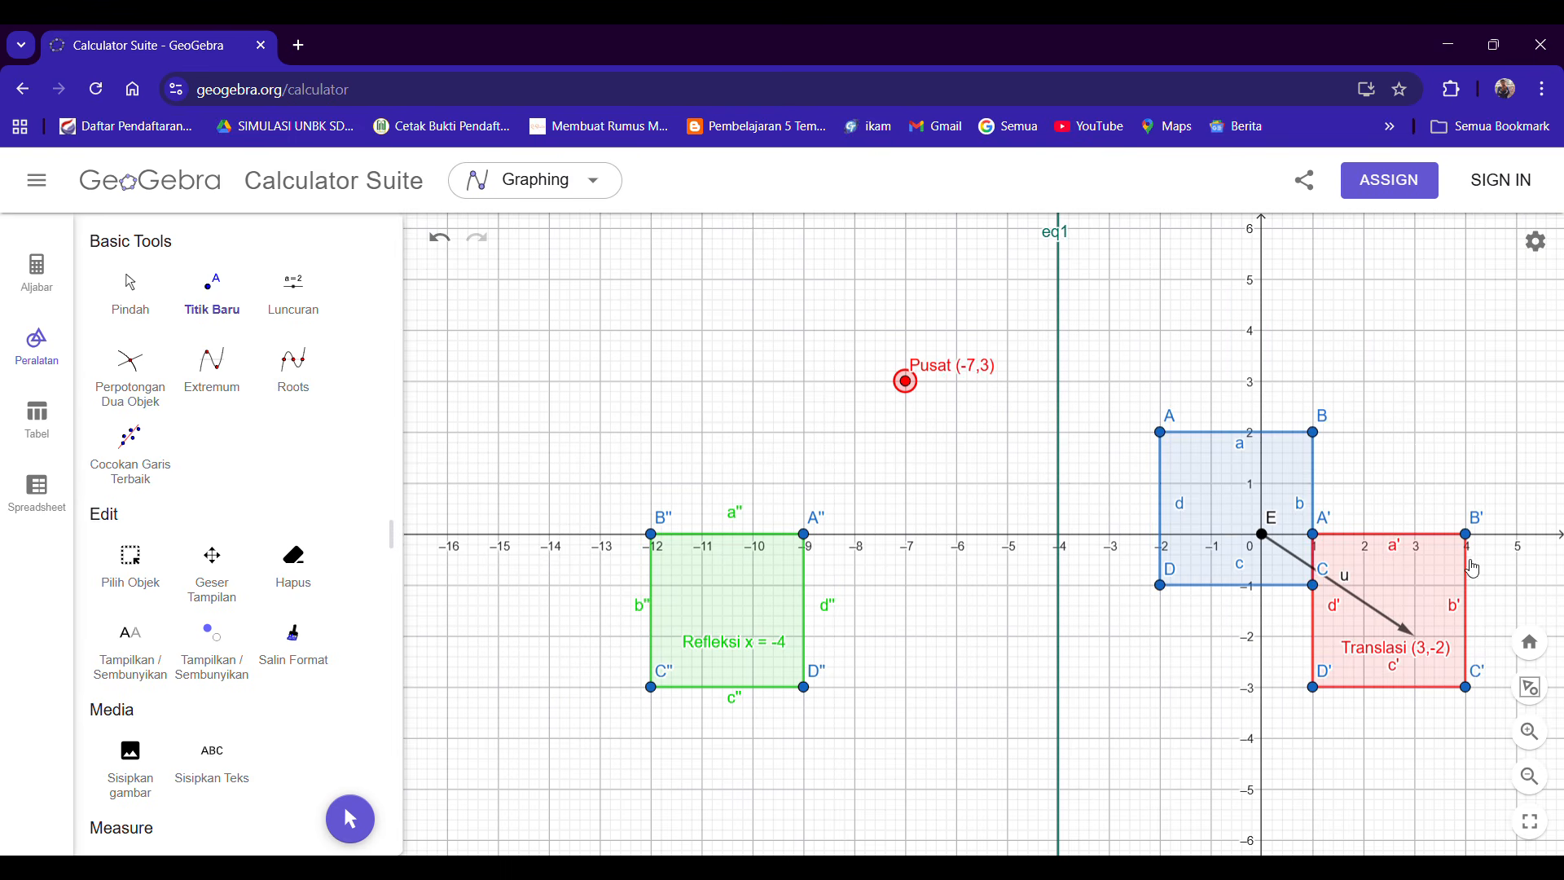
right_click(1286, 544)
click(1304, 691)
click(1275, 447)
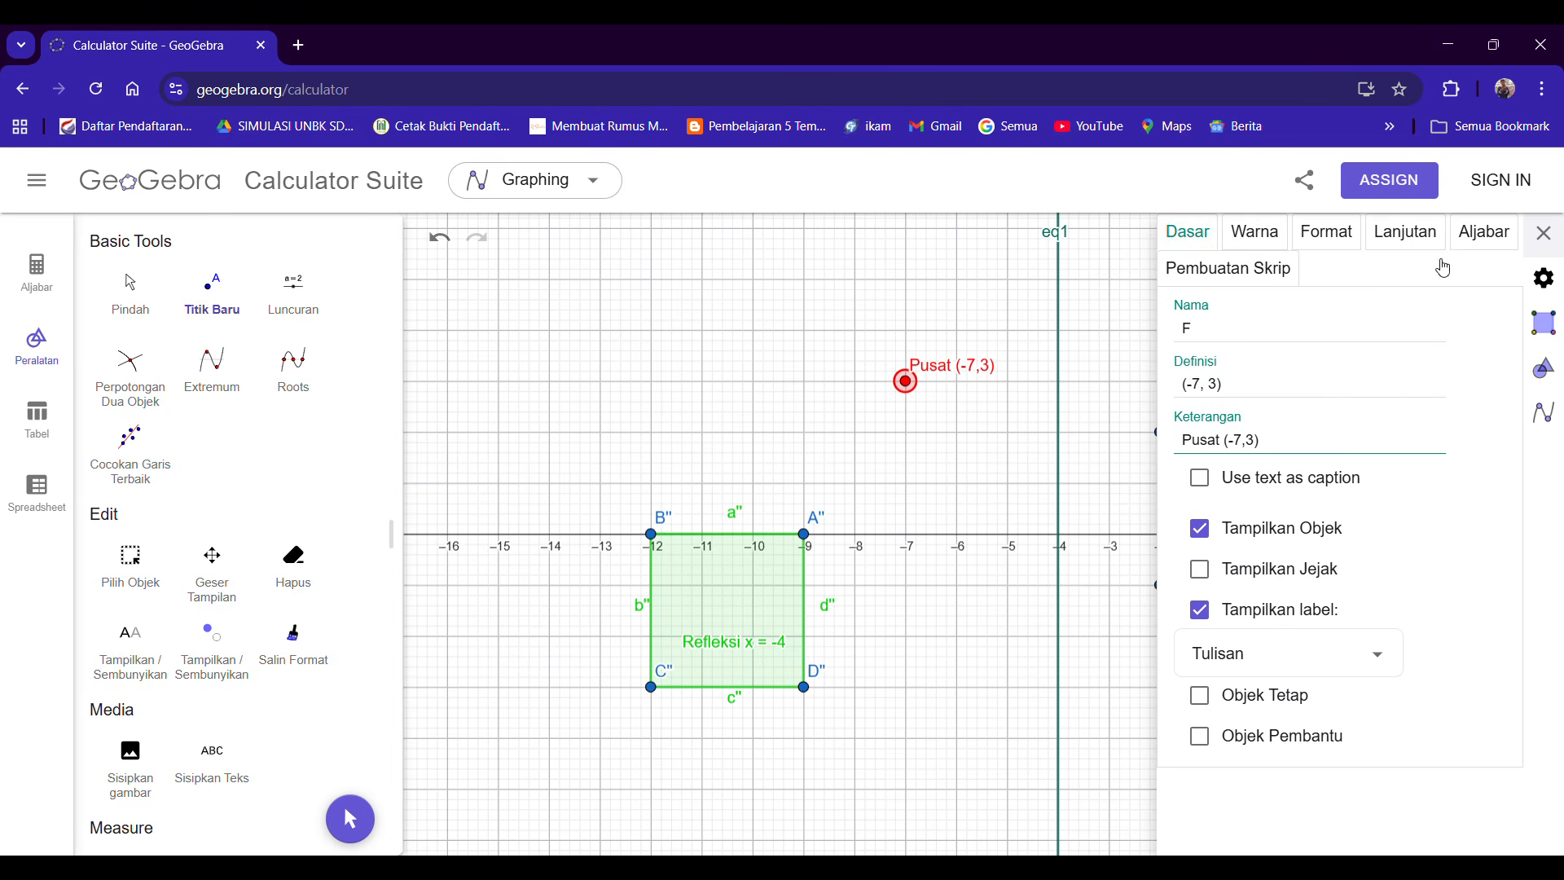
click(1542, 233)
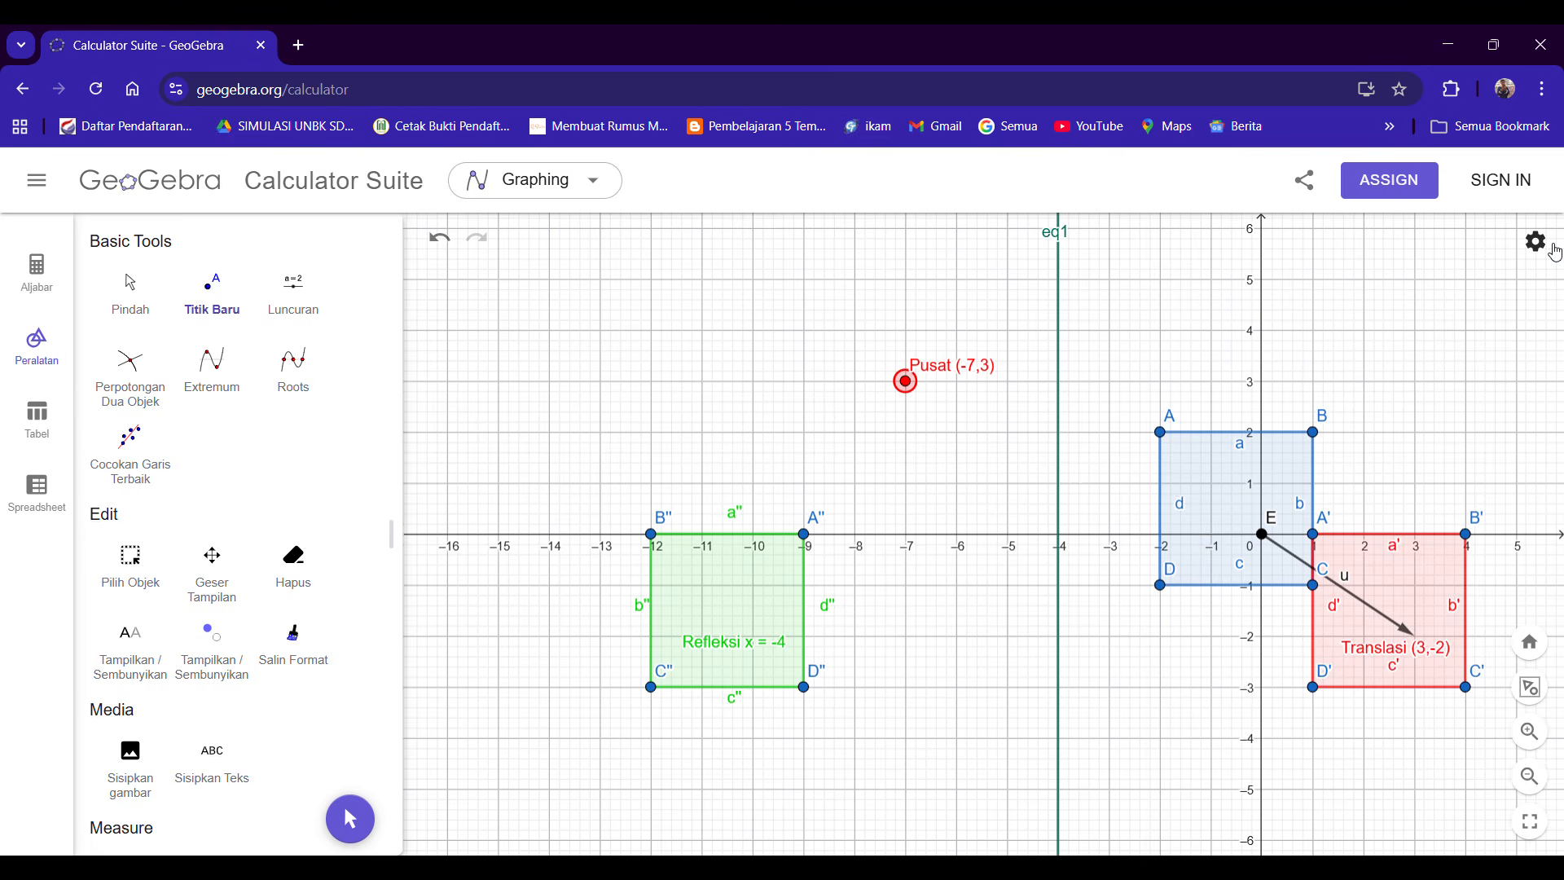
Change the caption of the red point at (-7, 3) to "Pusat (0,0)" and close its settings.
right_click(1272, 539)
click(1328, 686)
click(1275, 445)
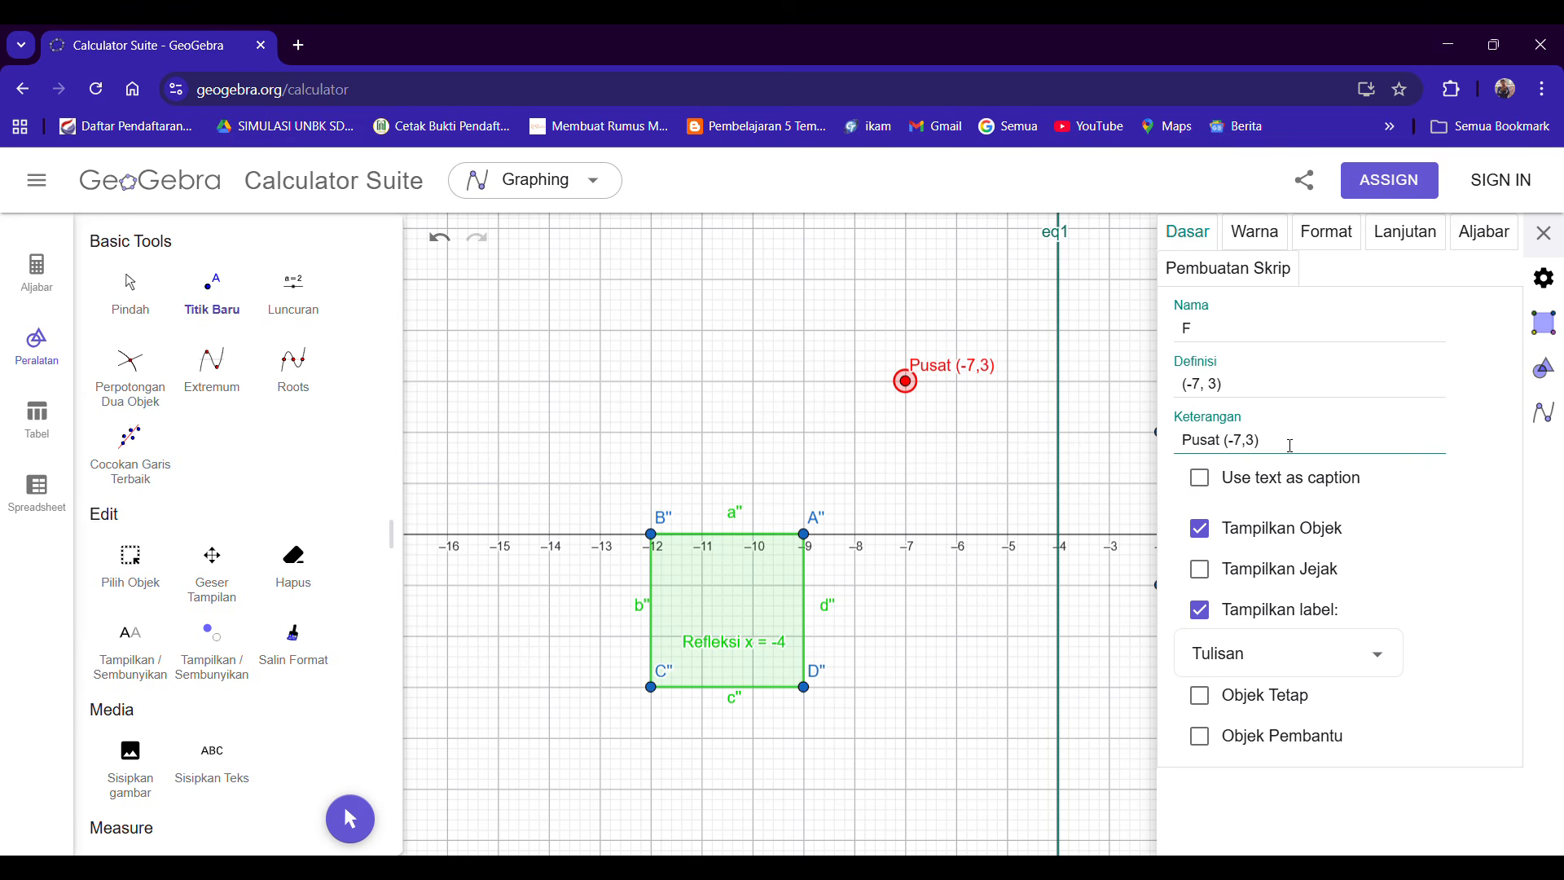
drag(1276, 446, 1135, 453)
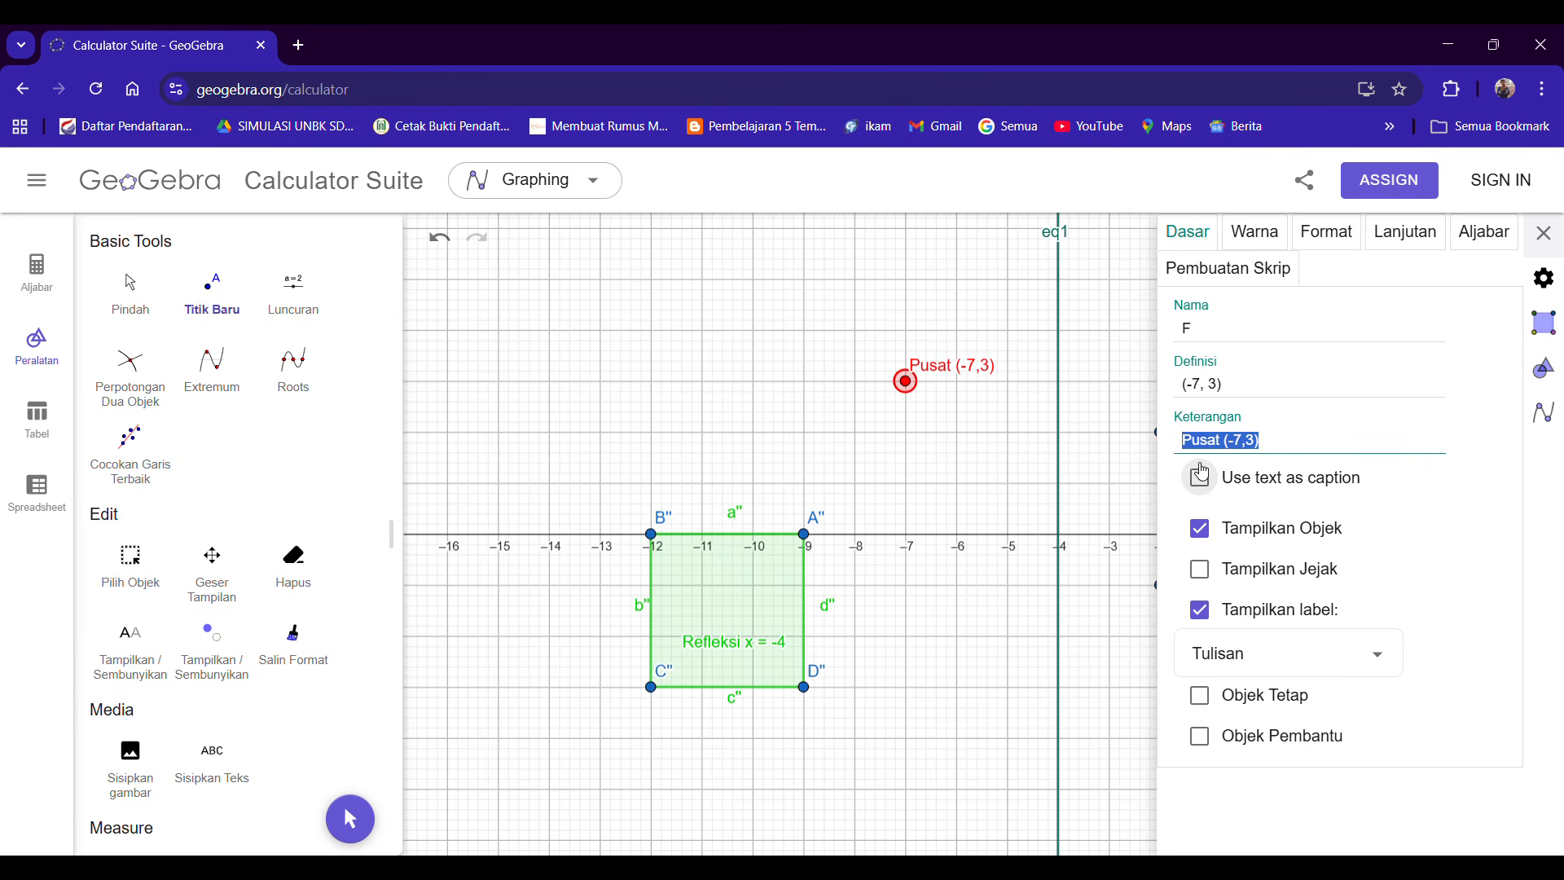
click(1243, 447)
key(BackSpace)
key(BackSpace)
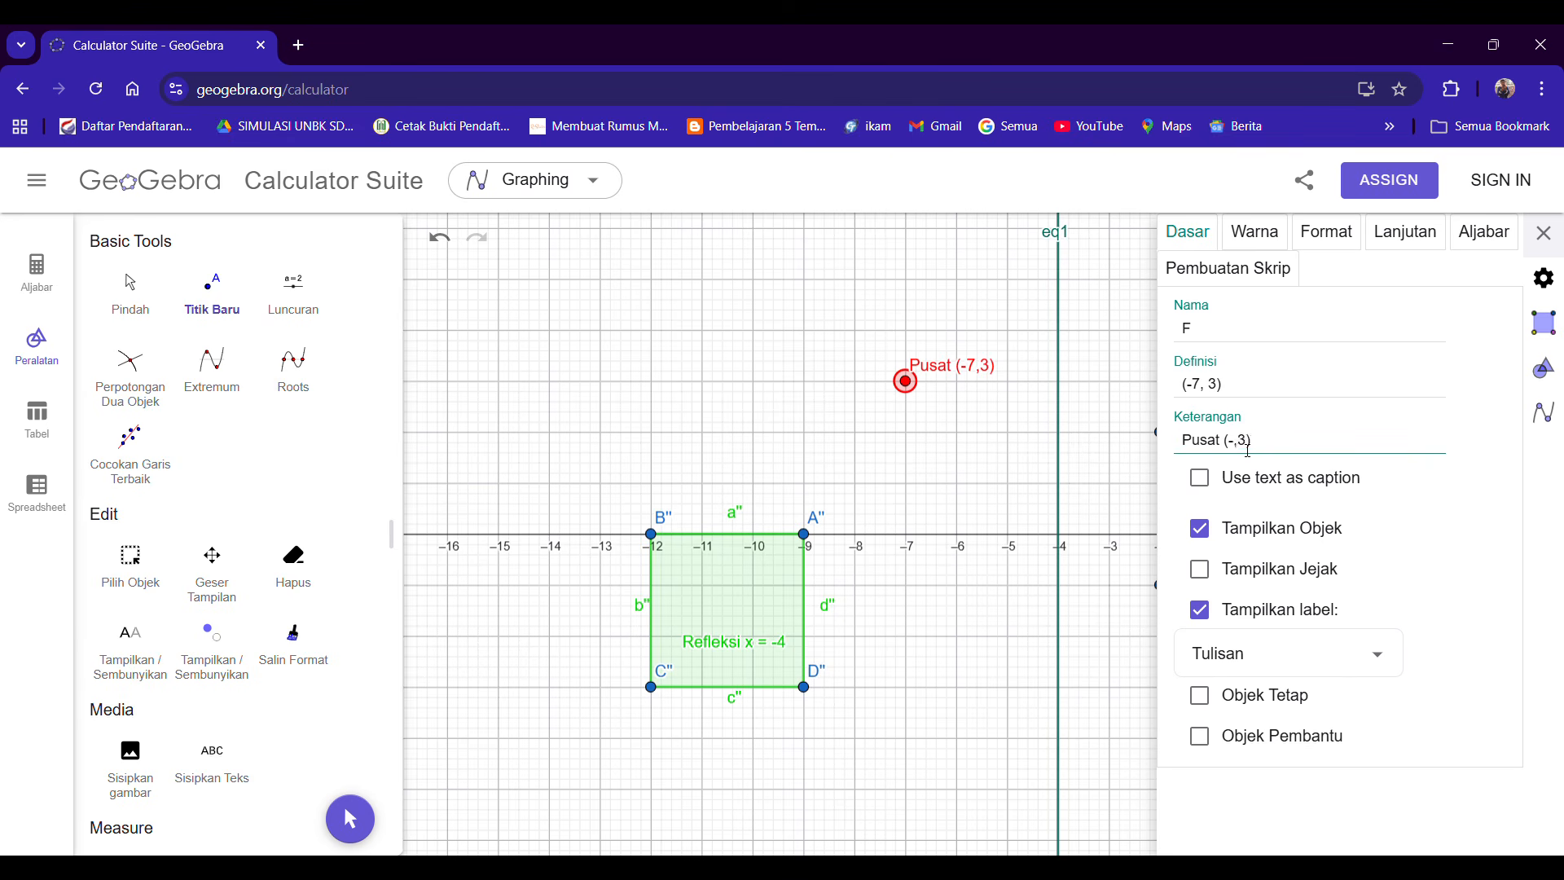
text(0)
click(1543, 233)
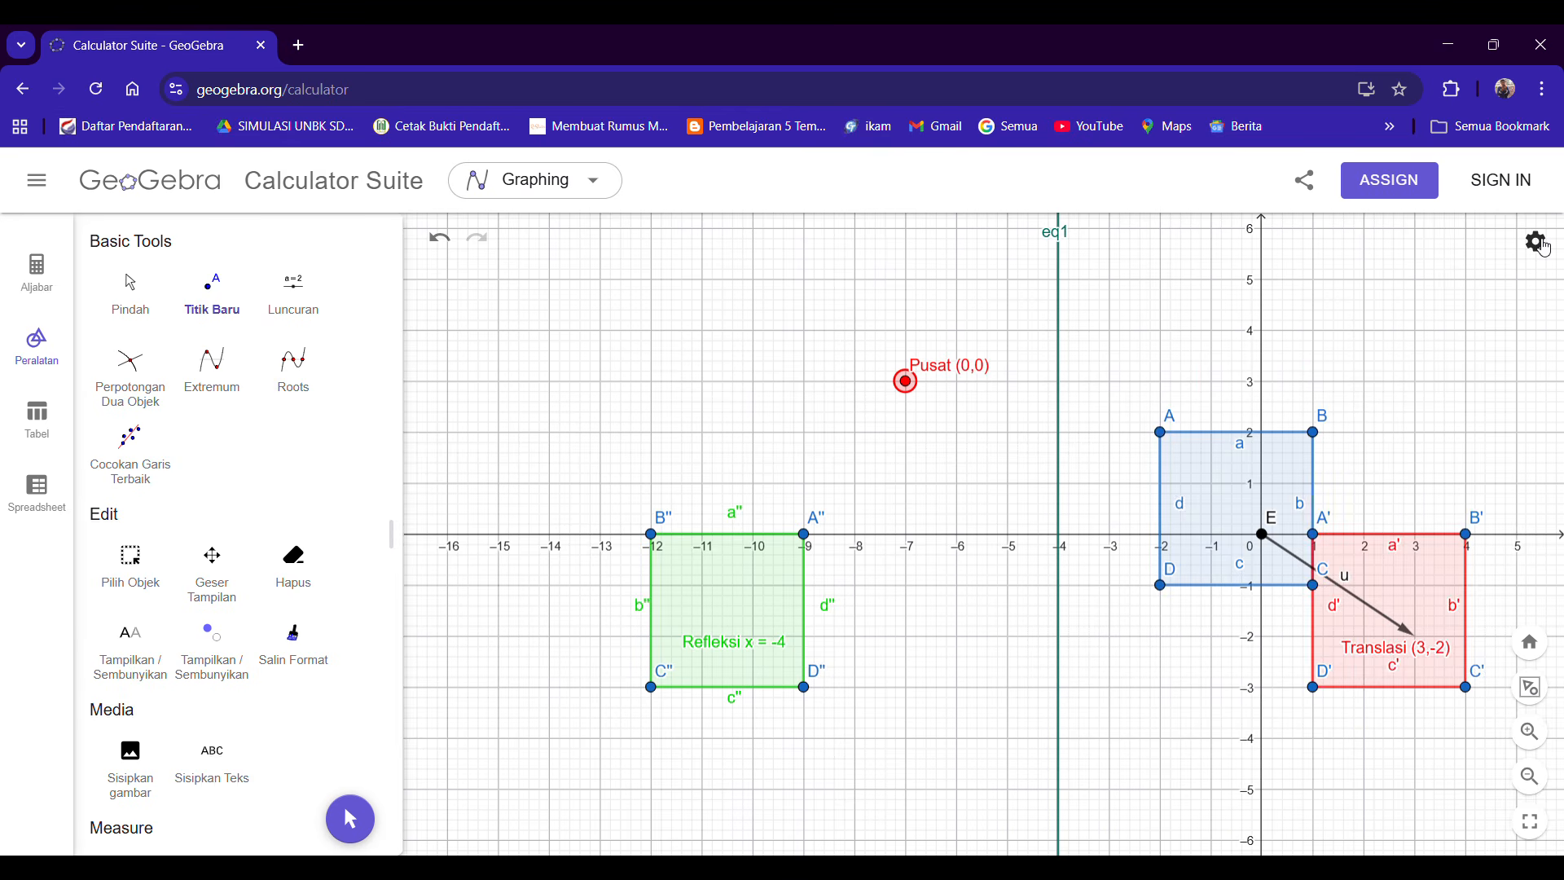
Set the red point's caption back to "Pusat (-7,3)" and close its settings.
right_click(993, 386)
click(1052, 482)
right_click(984, 376)
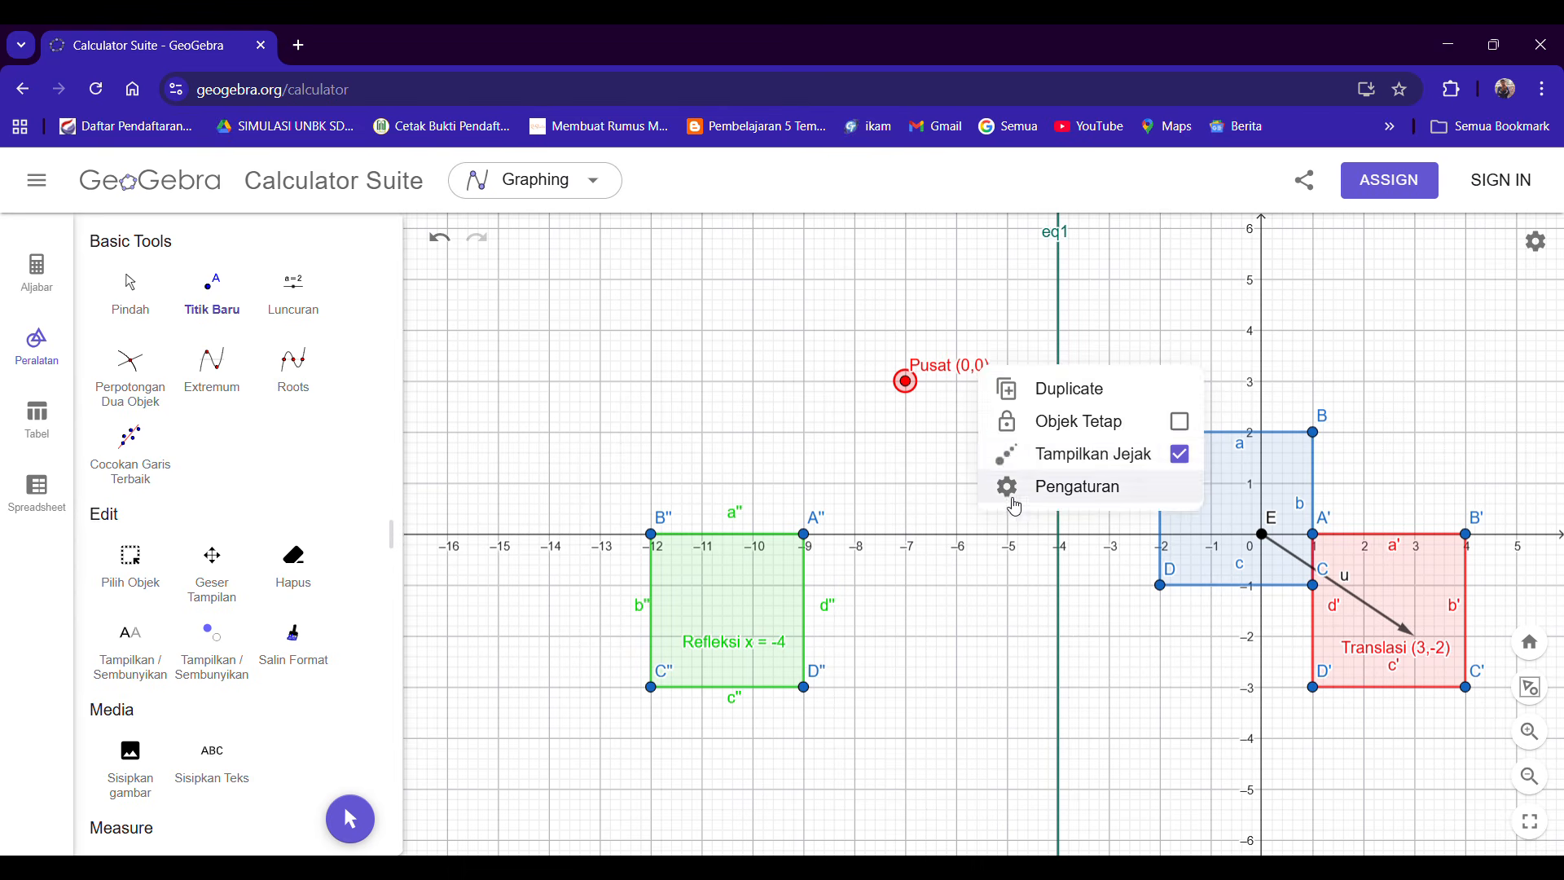
click(1052, 486)
click(1243, 445)
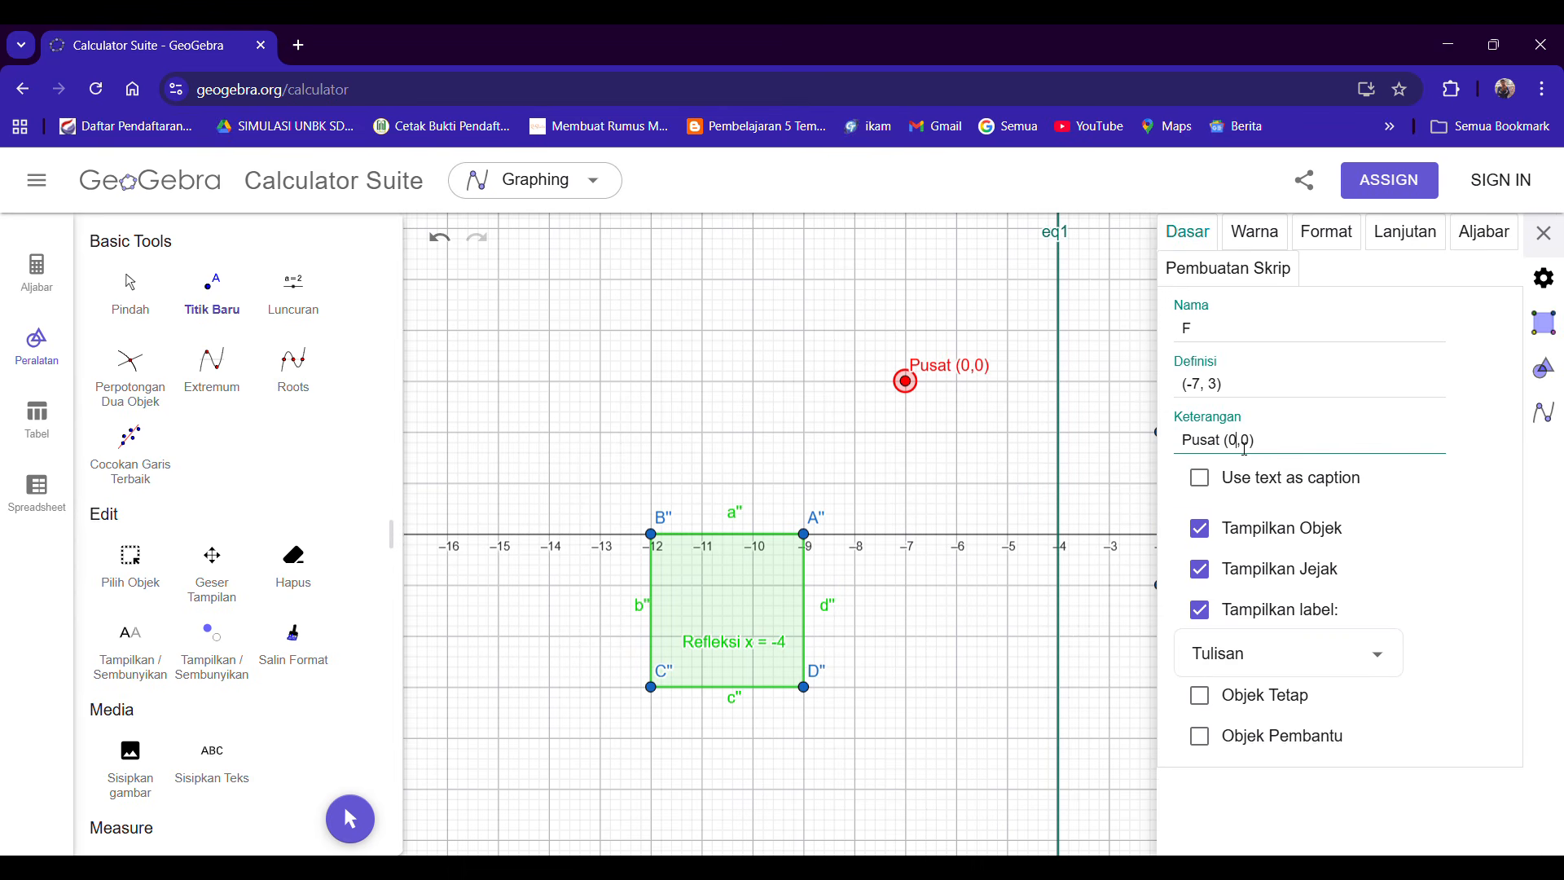
key(BackSpace)
text(-7,3)
click(1543, 233)
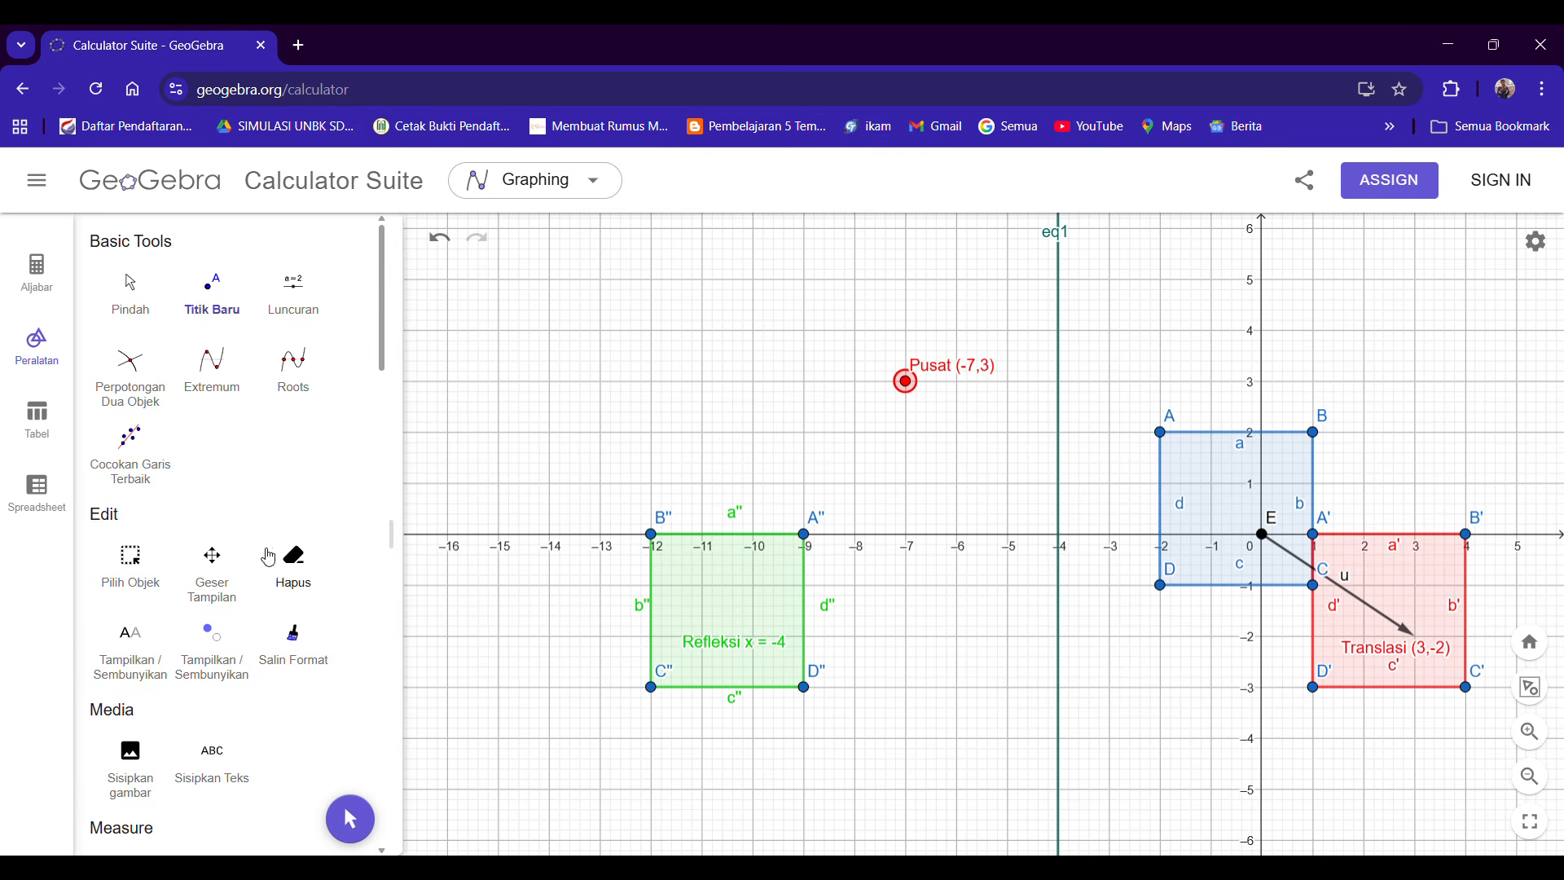
Reflect the green square A''B''C''D'' through the red point (-7, 3) with the Refleksi Objek pada Titik tool.
scroll(213, 497, down, 4)
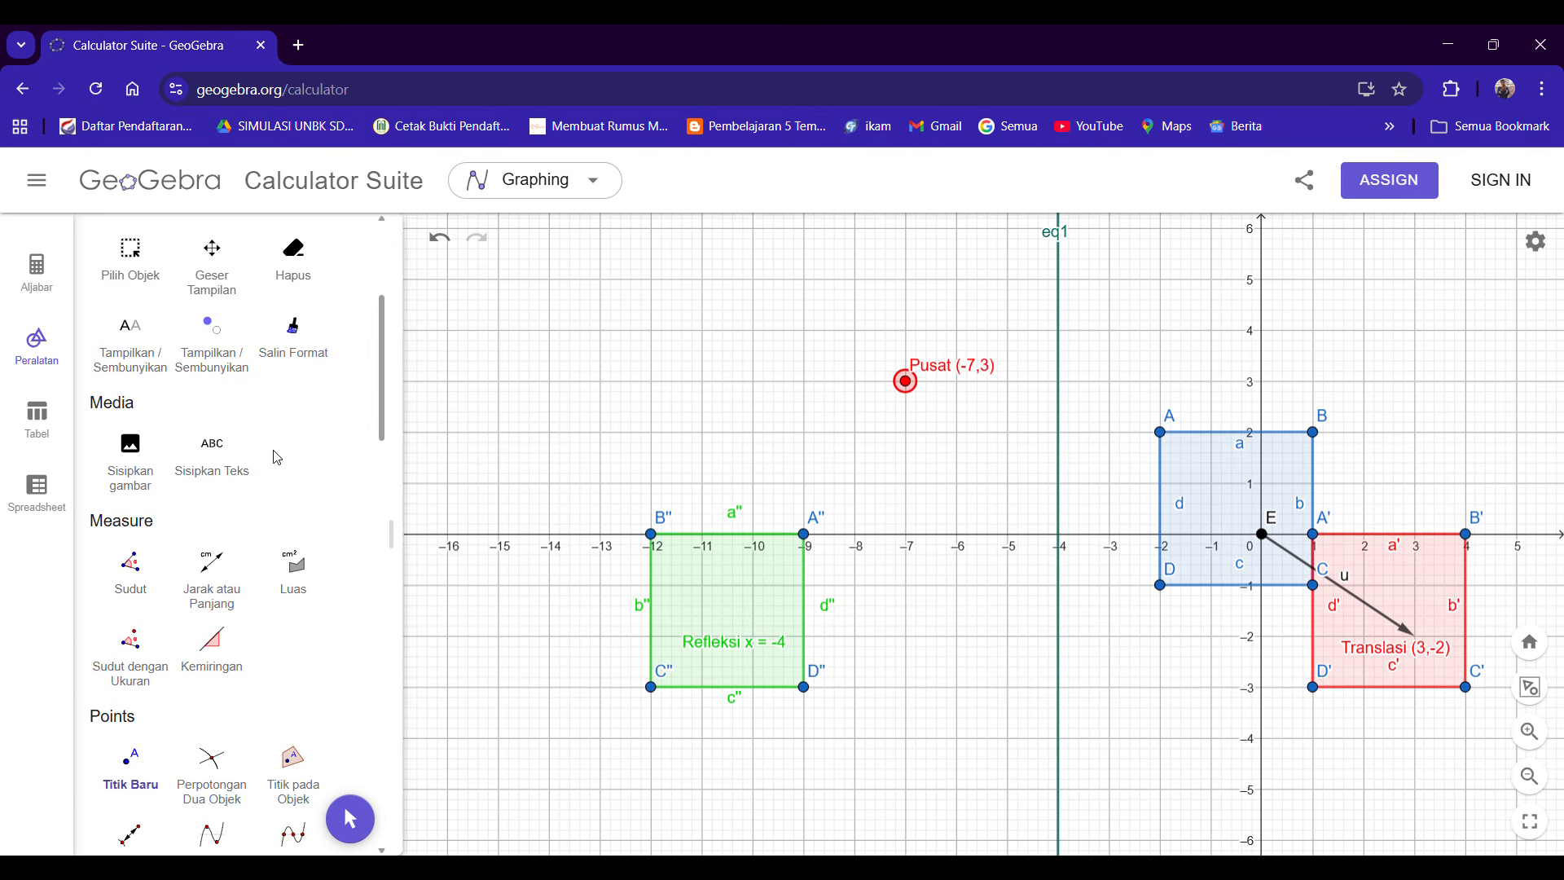
scroll(272, 454, down, 8)
scroll(280, 470, down, 15)
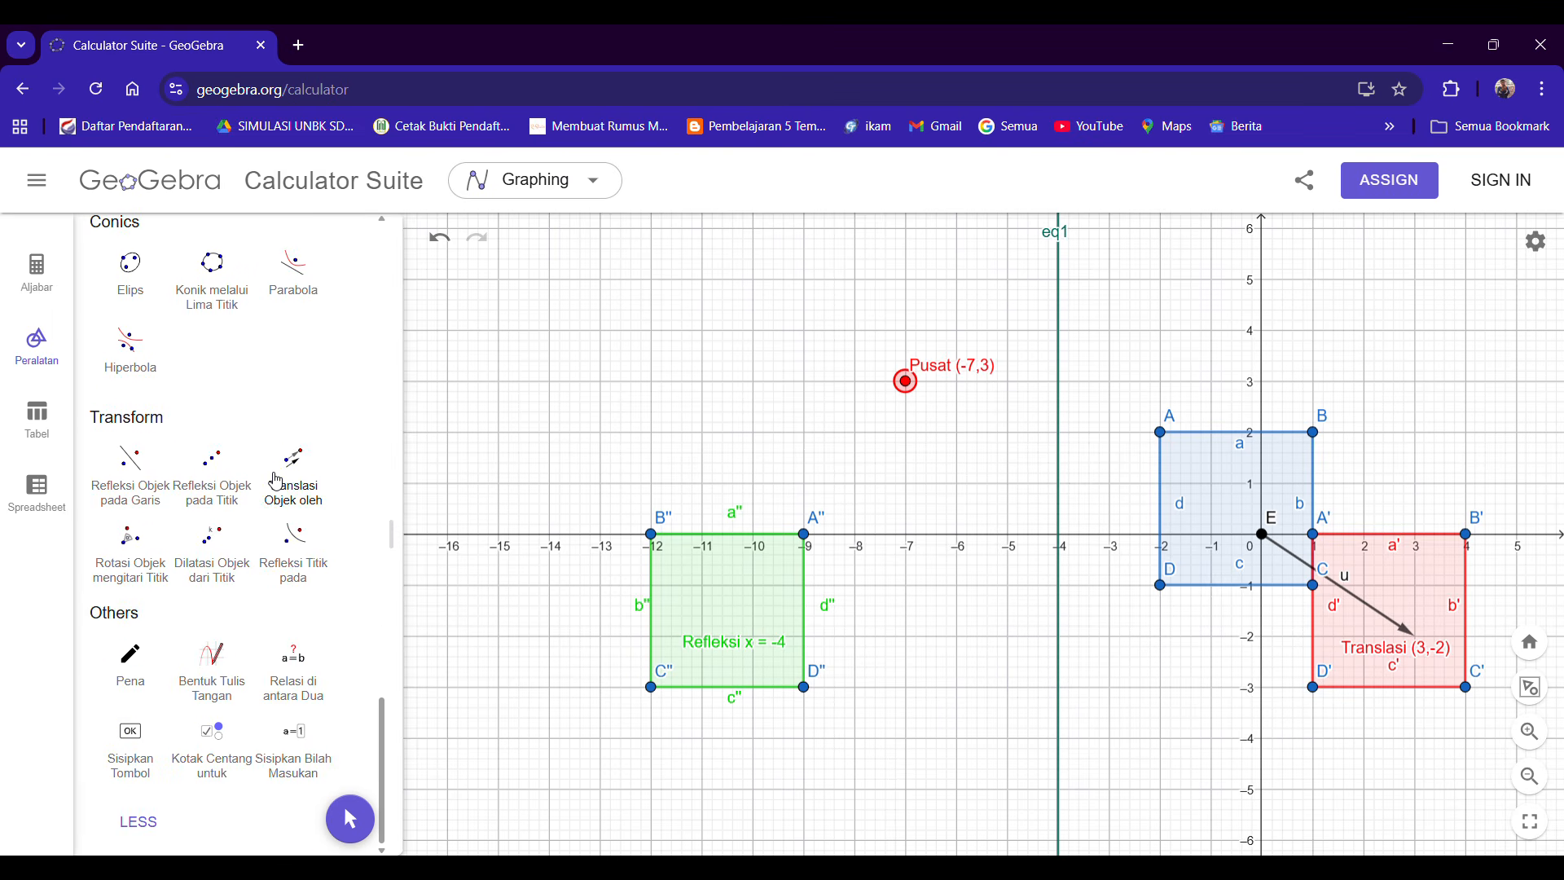
click(212, 470)
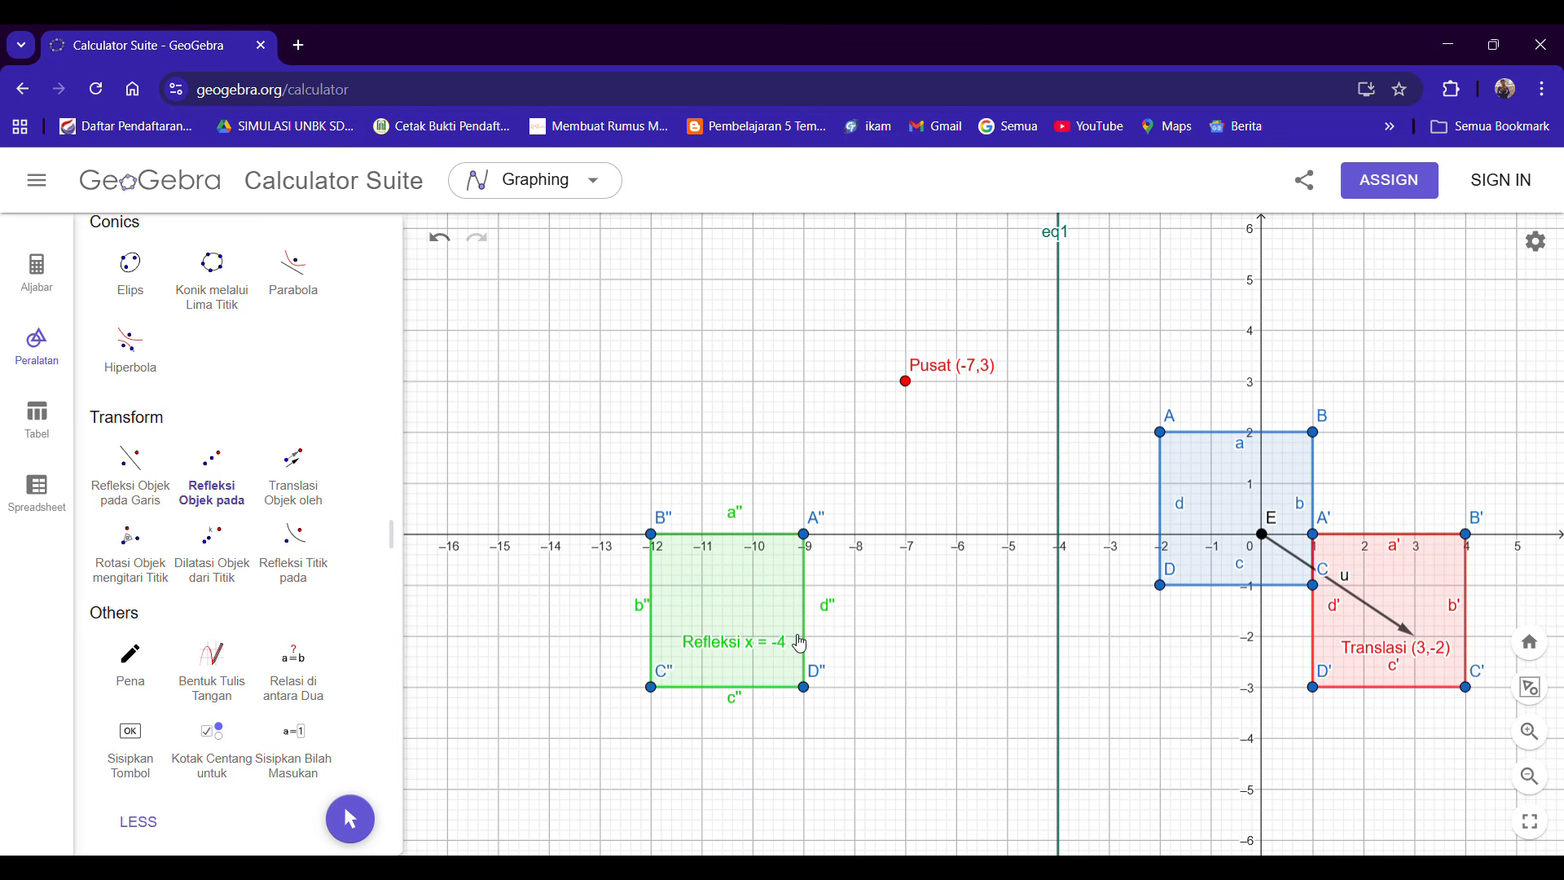
click(906, 384)
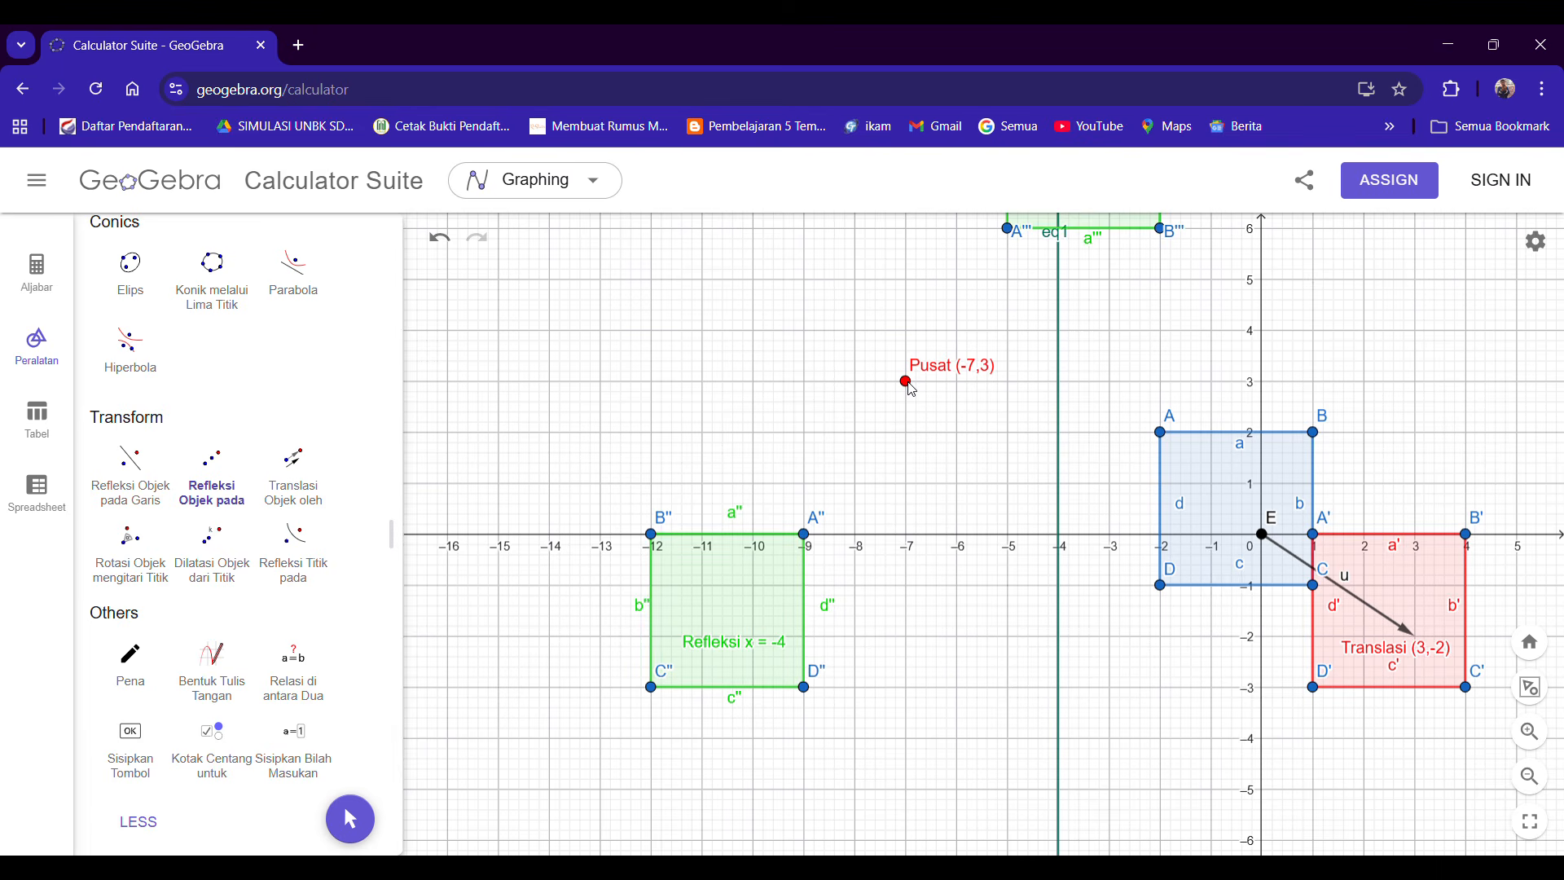
Change the colour of the point-reflected square A'''B'''C'''D''' to dark red (#800000) in its object settings.
scroll(169, 303, up, 10)
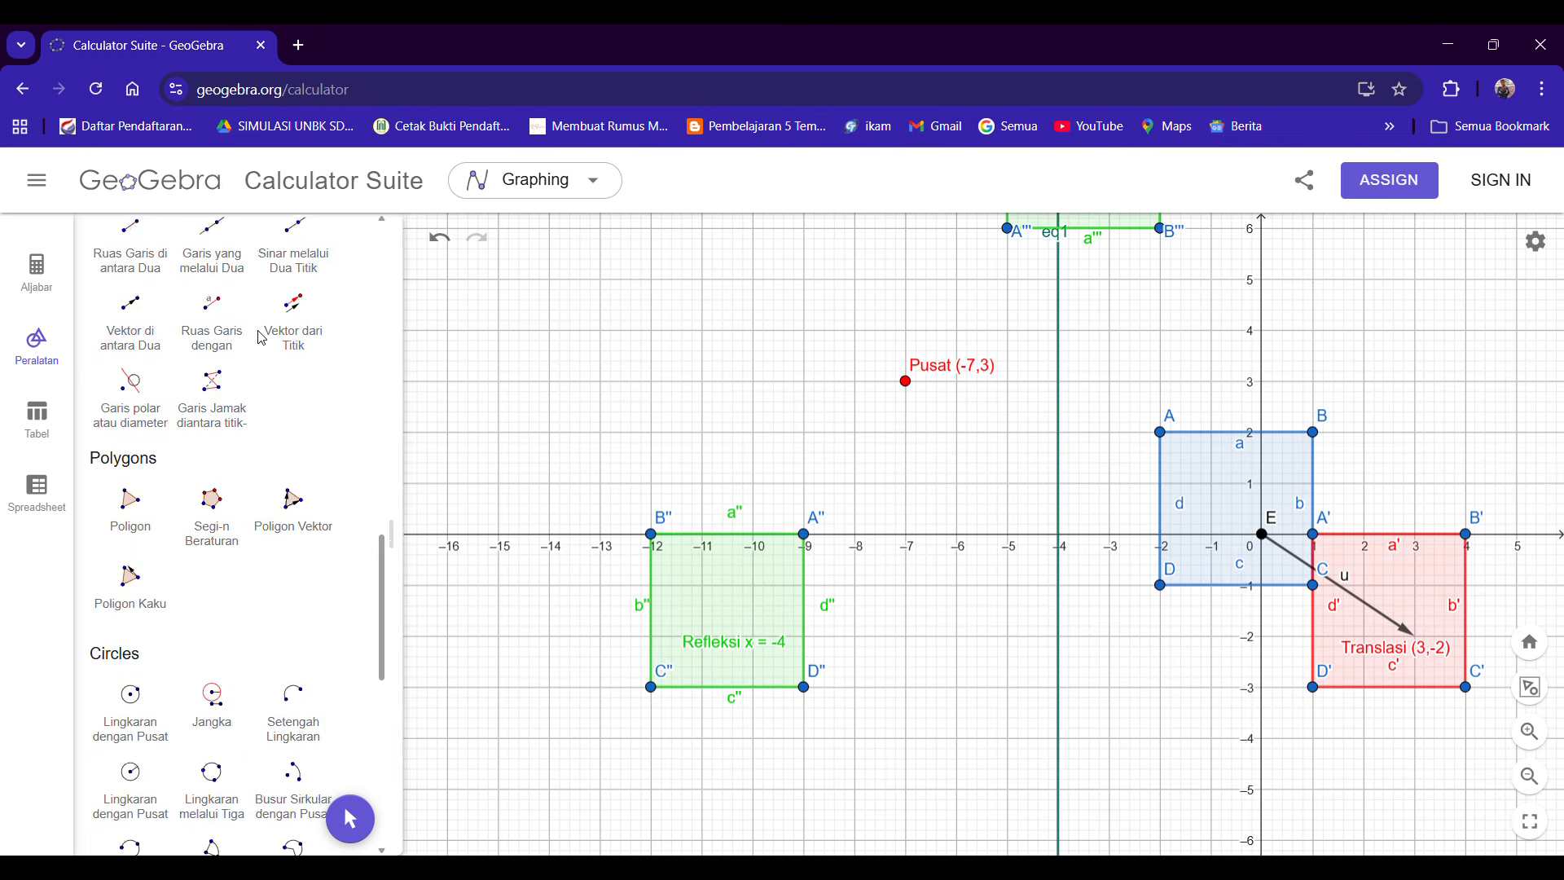
scroll(155, 298, up, 5)
click(130, 289)
drag(977, 350, 977, 527)
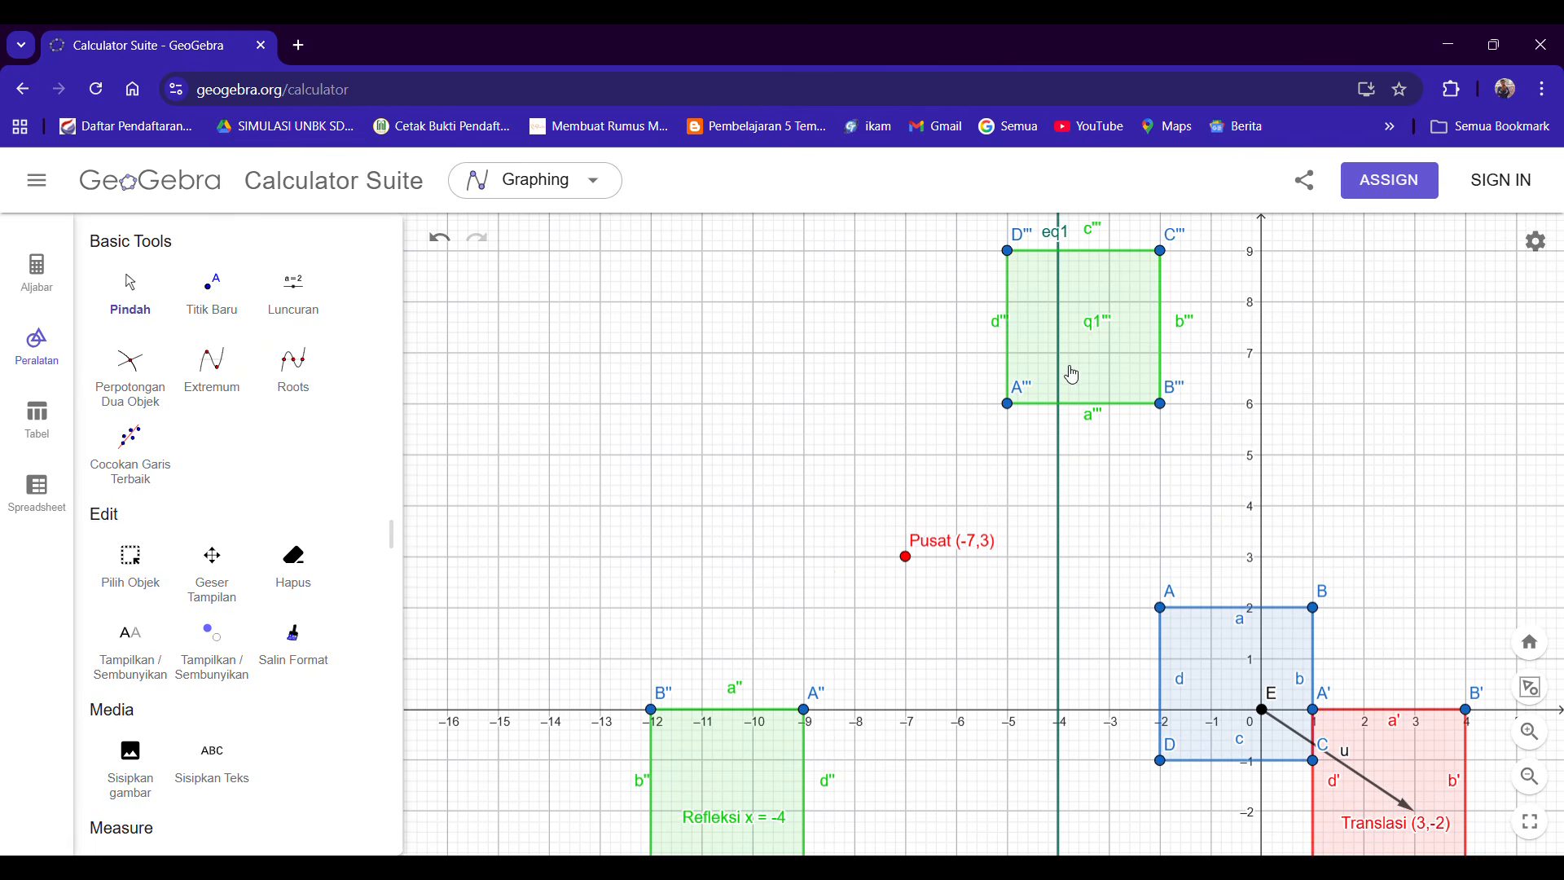
right_click(1067, 368)
click(1161, 487)
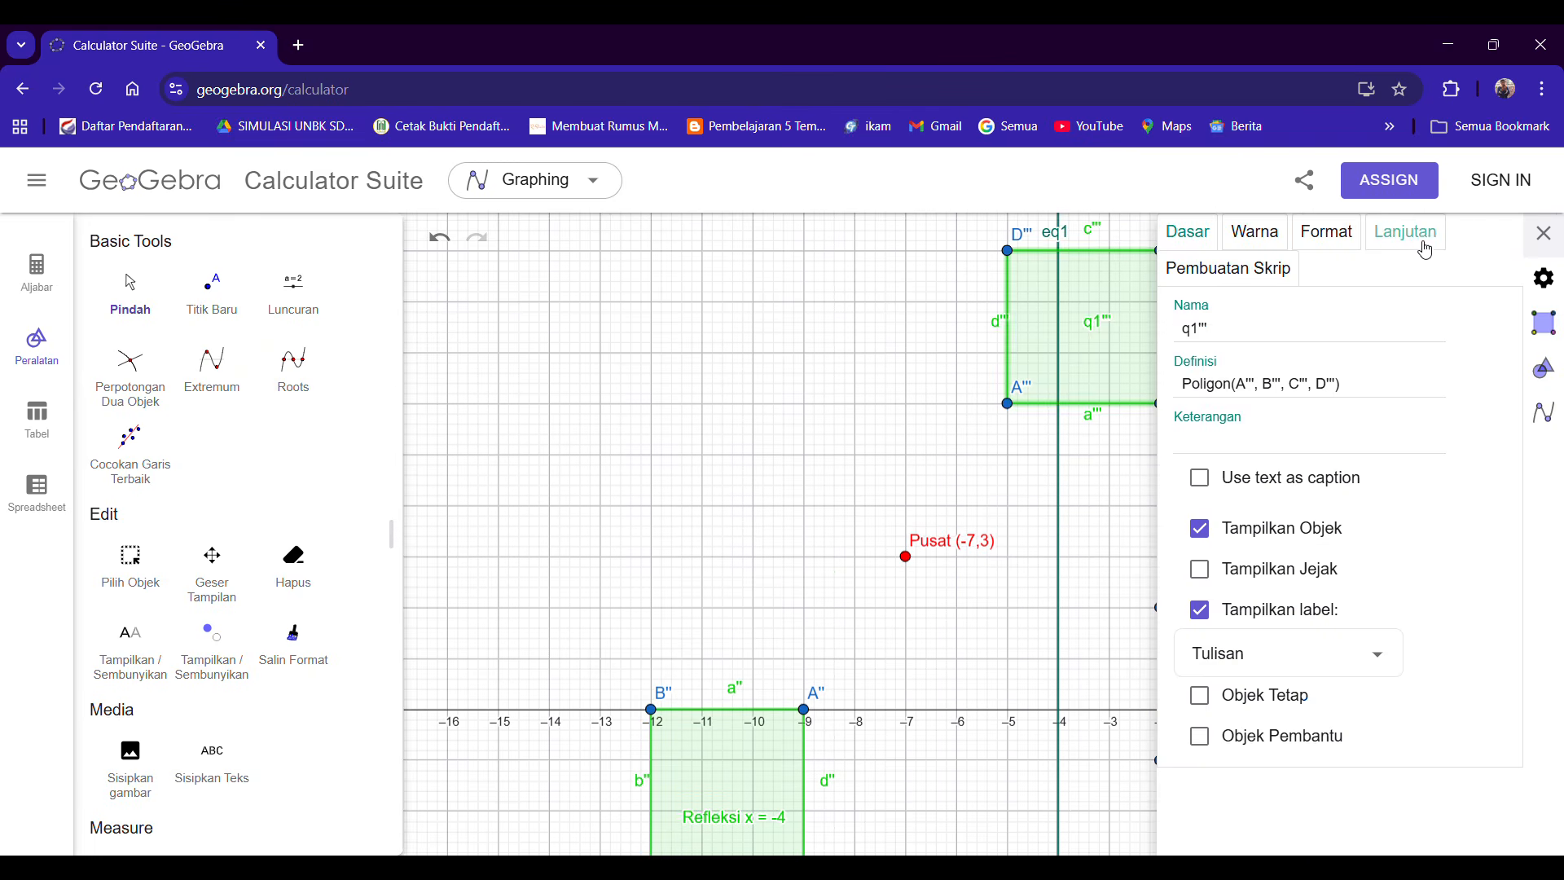
click(1254, 231)
click(1364, 327)
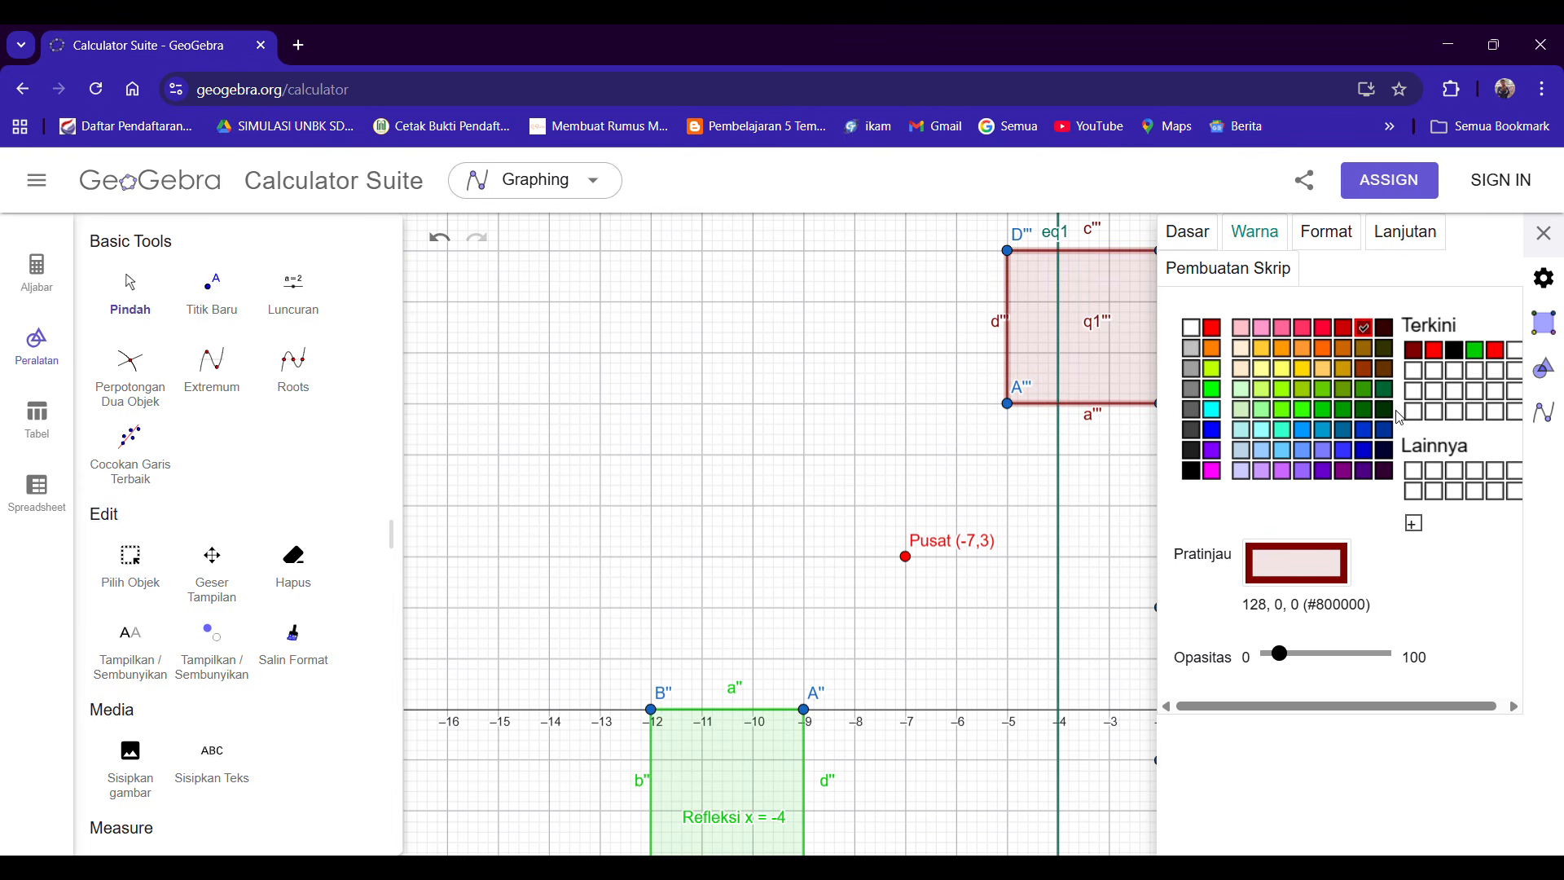
Give the dark red square the caption "Refleksi (-7,3)" and move that caption lower, fully inside the square.
click(1191, 233)
click(1284, 444)
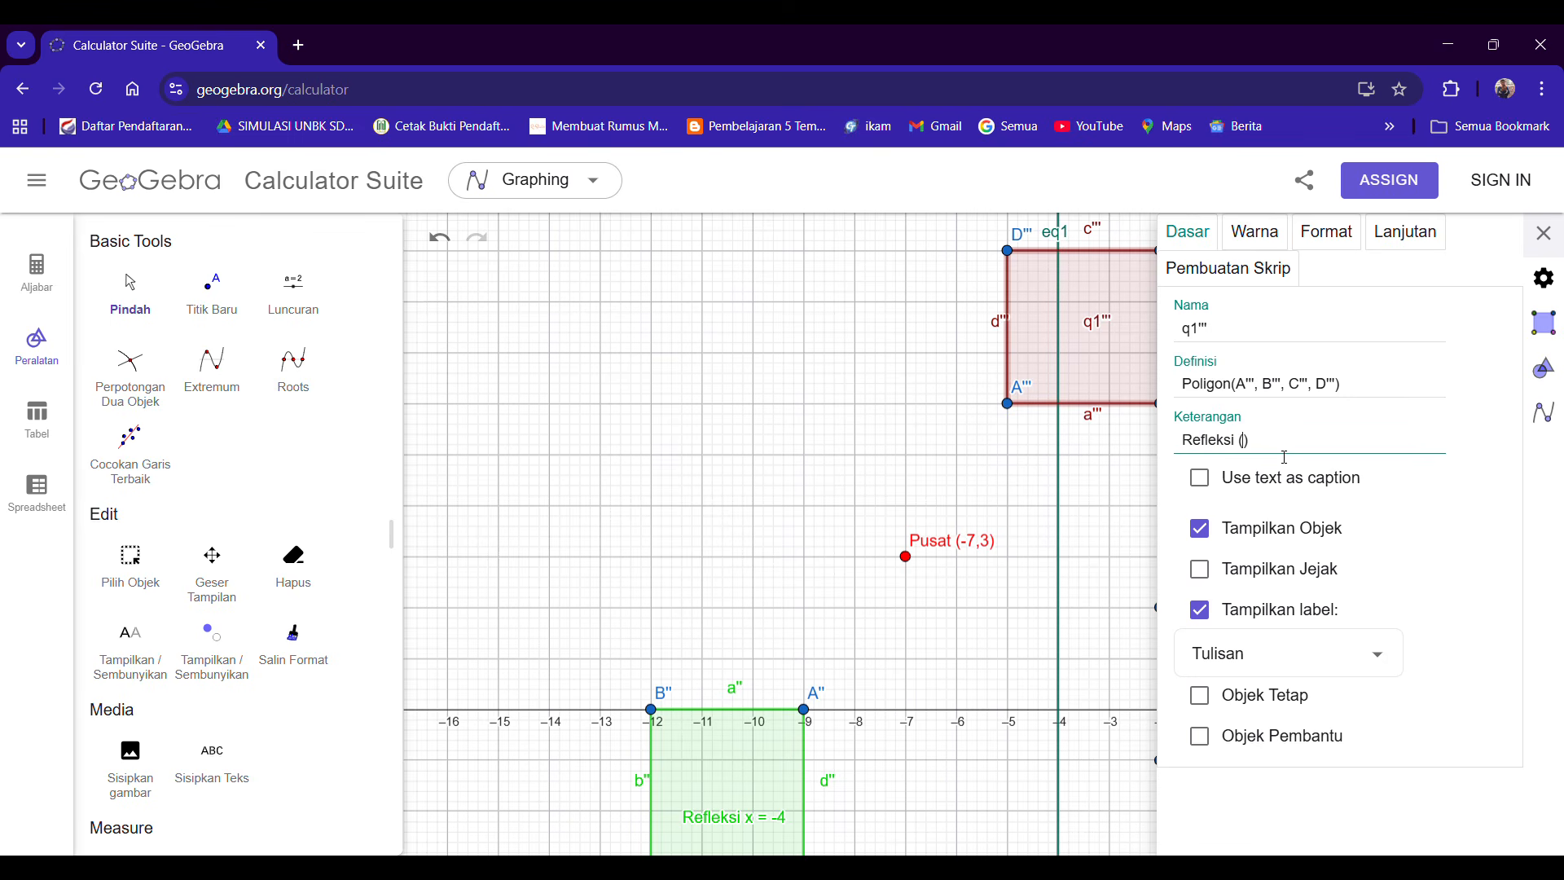
text(-7,3)
click(1540, 238)
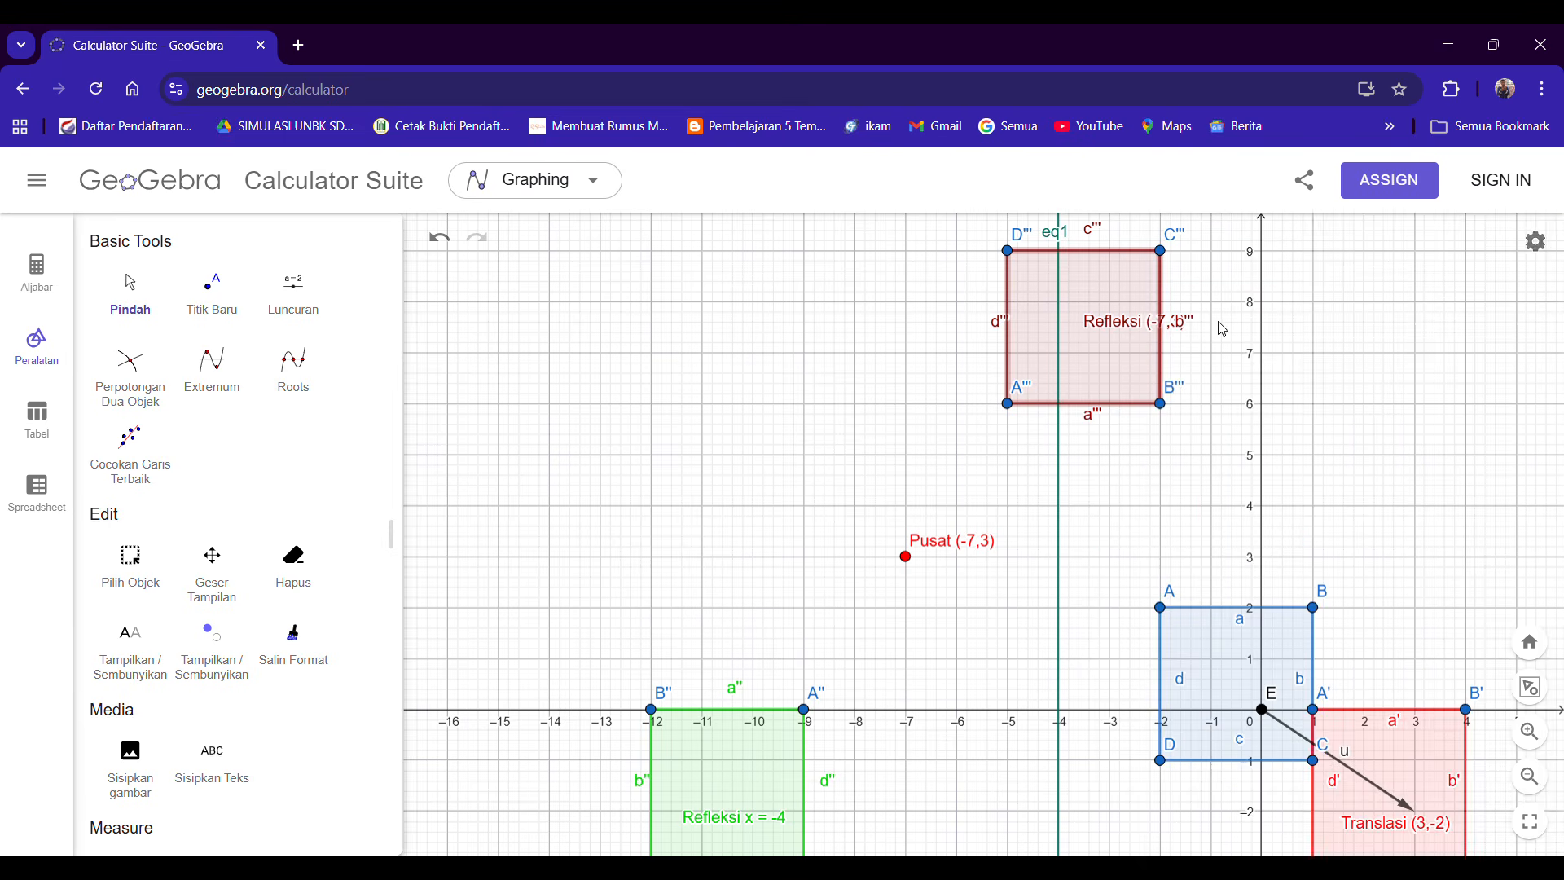
drag(1146, 322, 1100, 359)
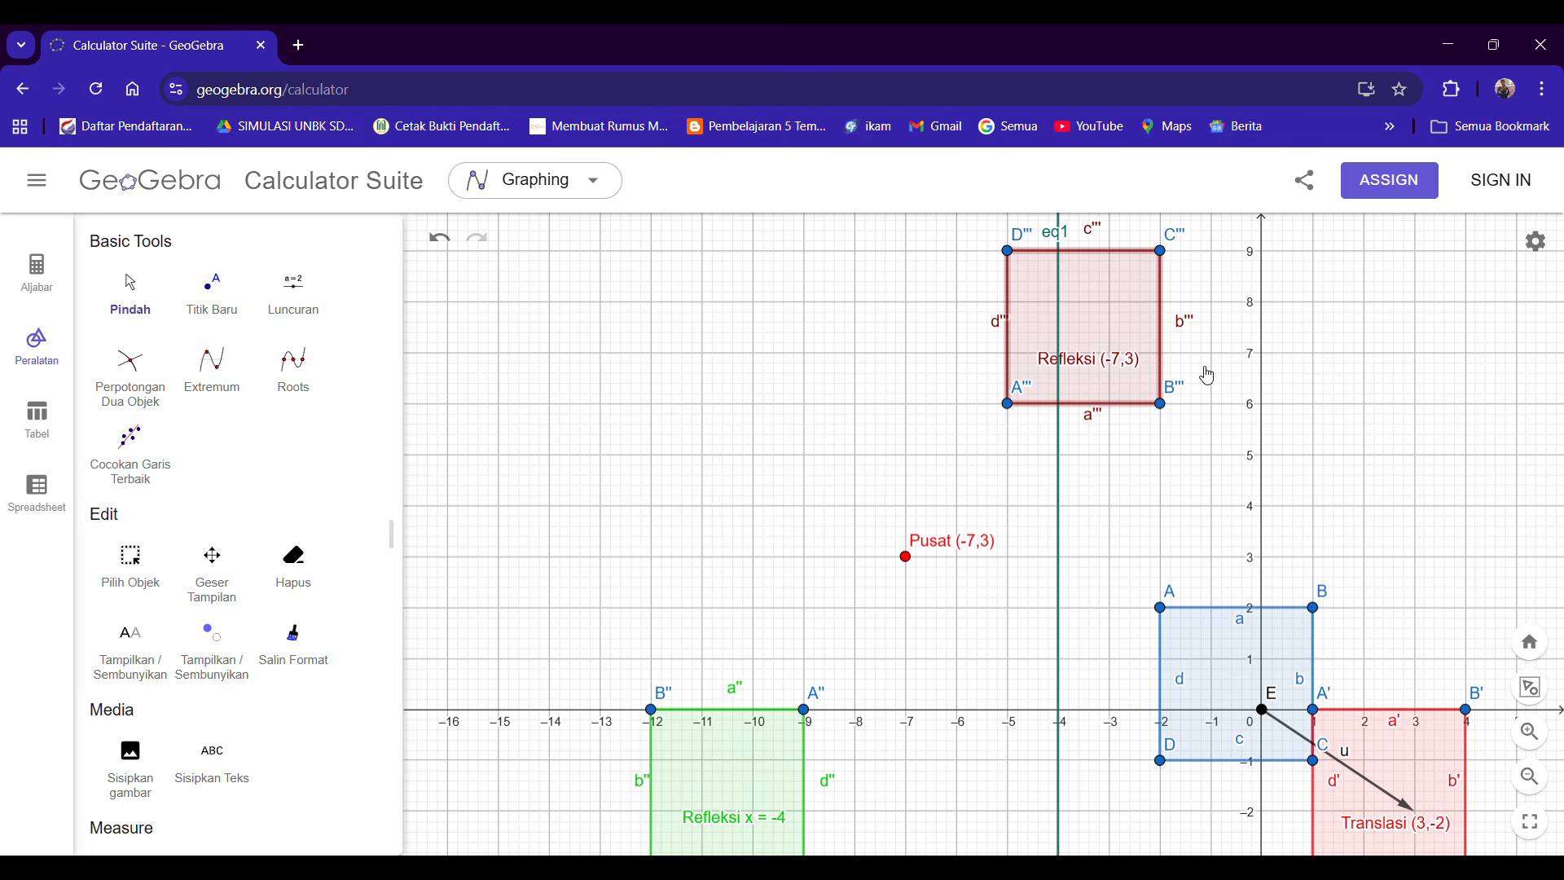
drag(1484, 567, 1393, 543)
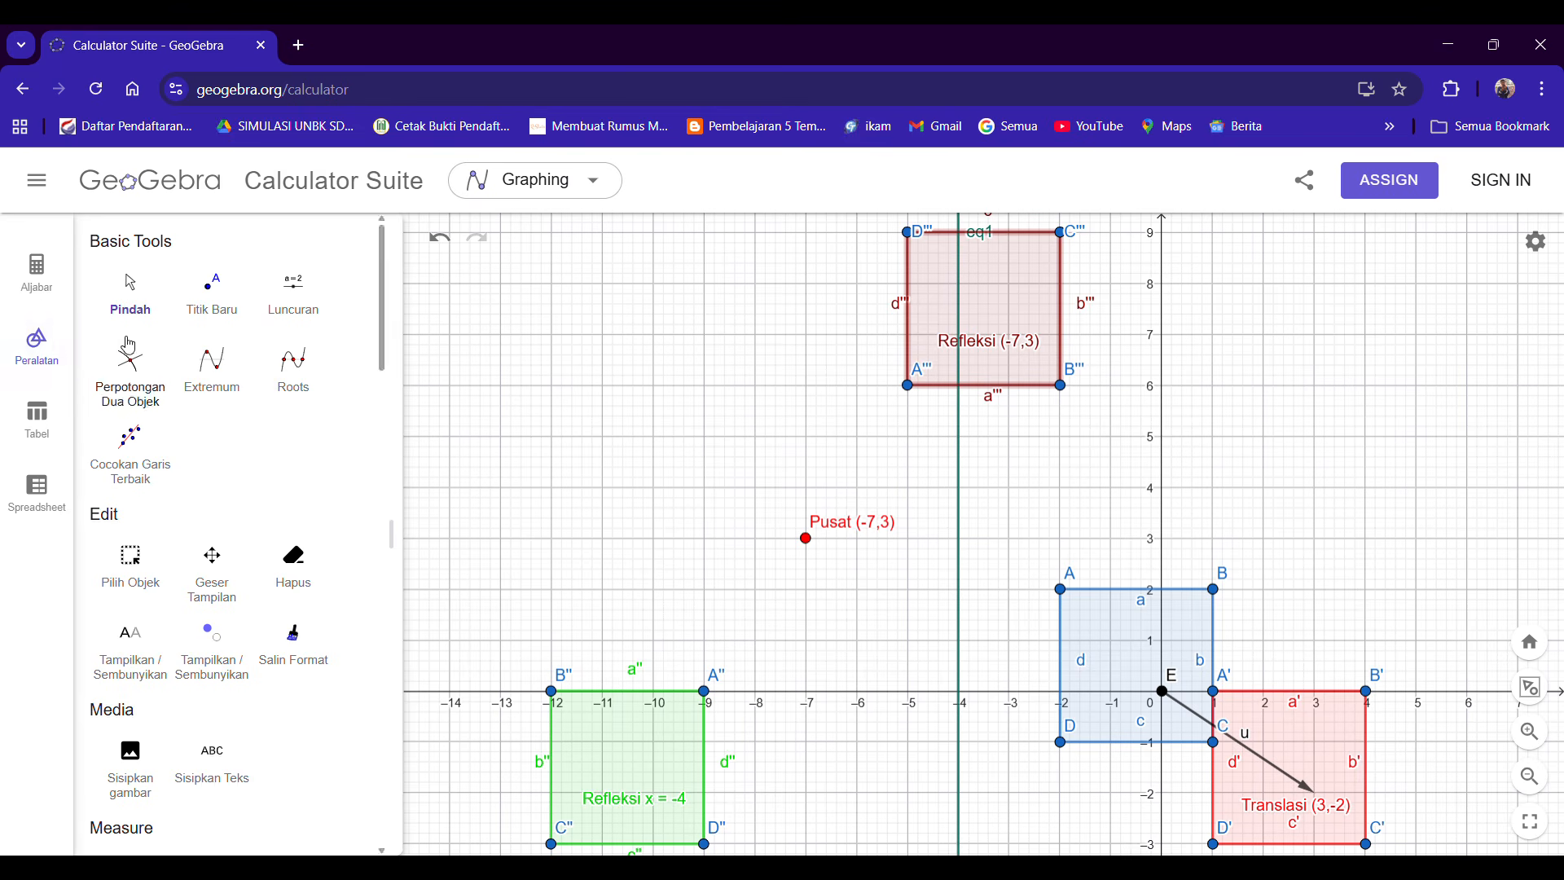
Add an area measurement to the dark red square A'''B'''C'''D''' and move its label just right of side b'''.
scroll(268, 465, down, 5)
scroll(269, 464, down, 1)
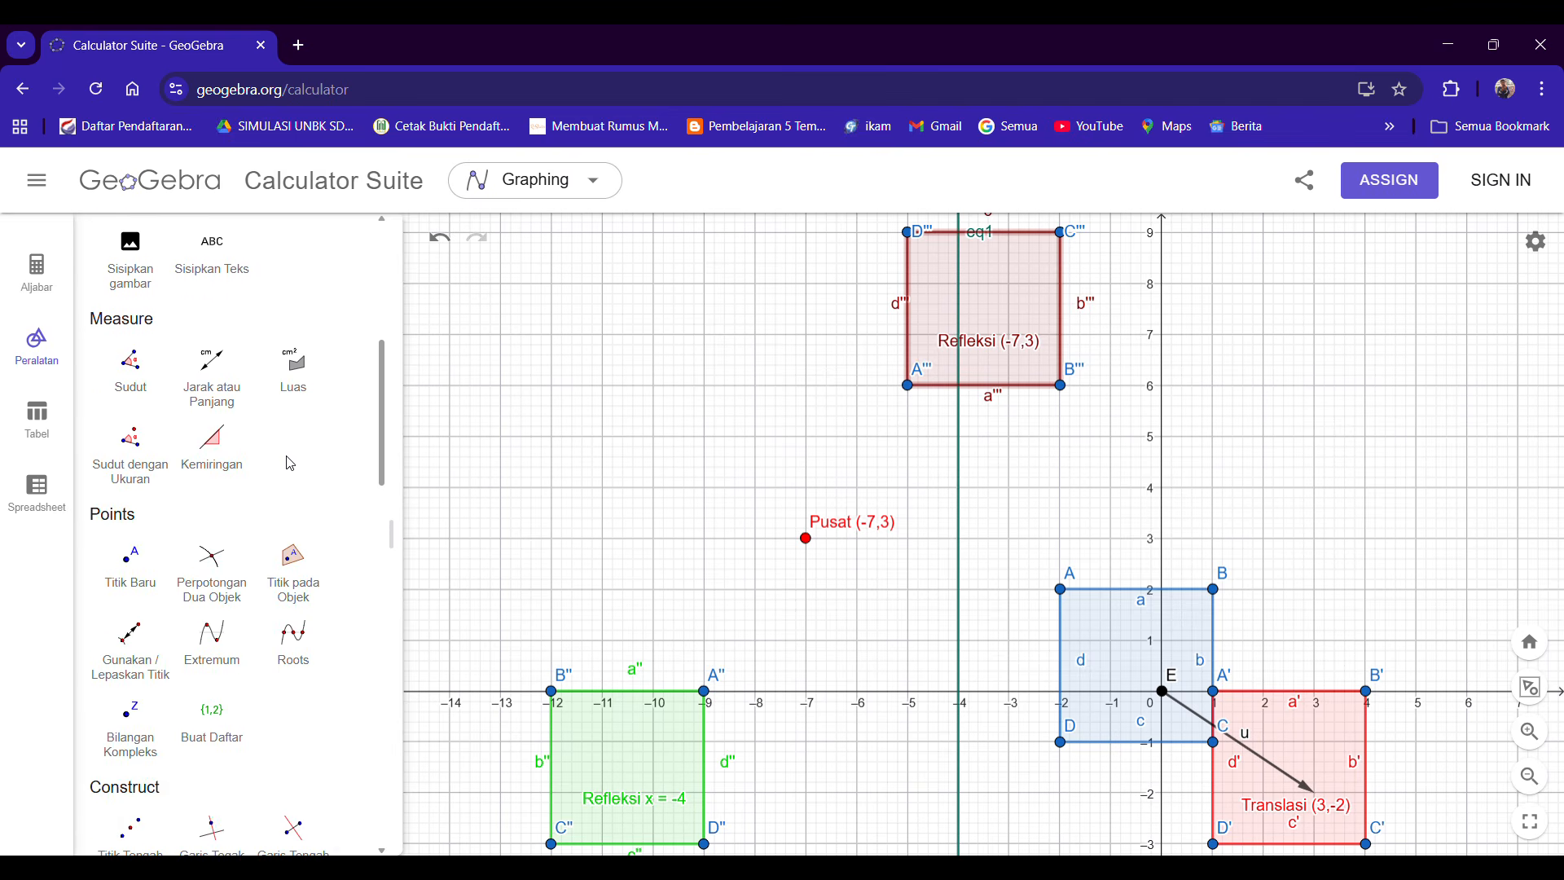
click(294, 386)
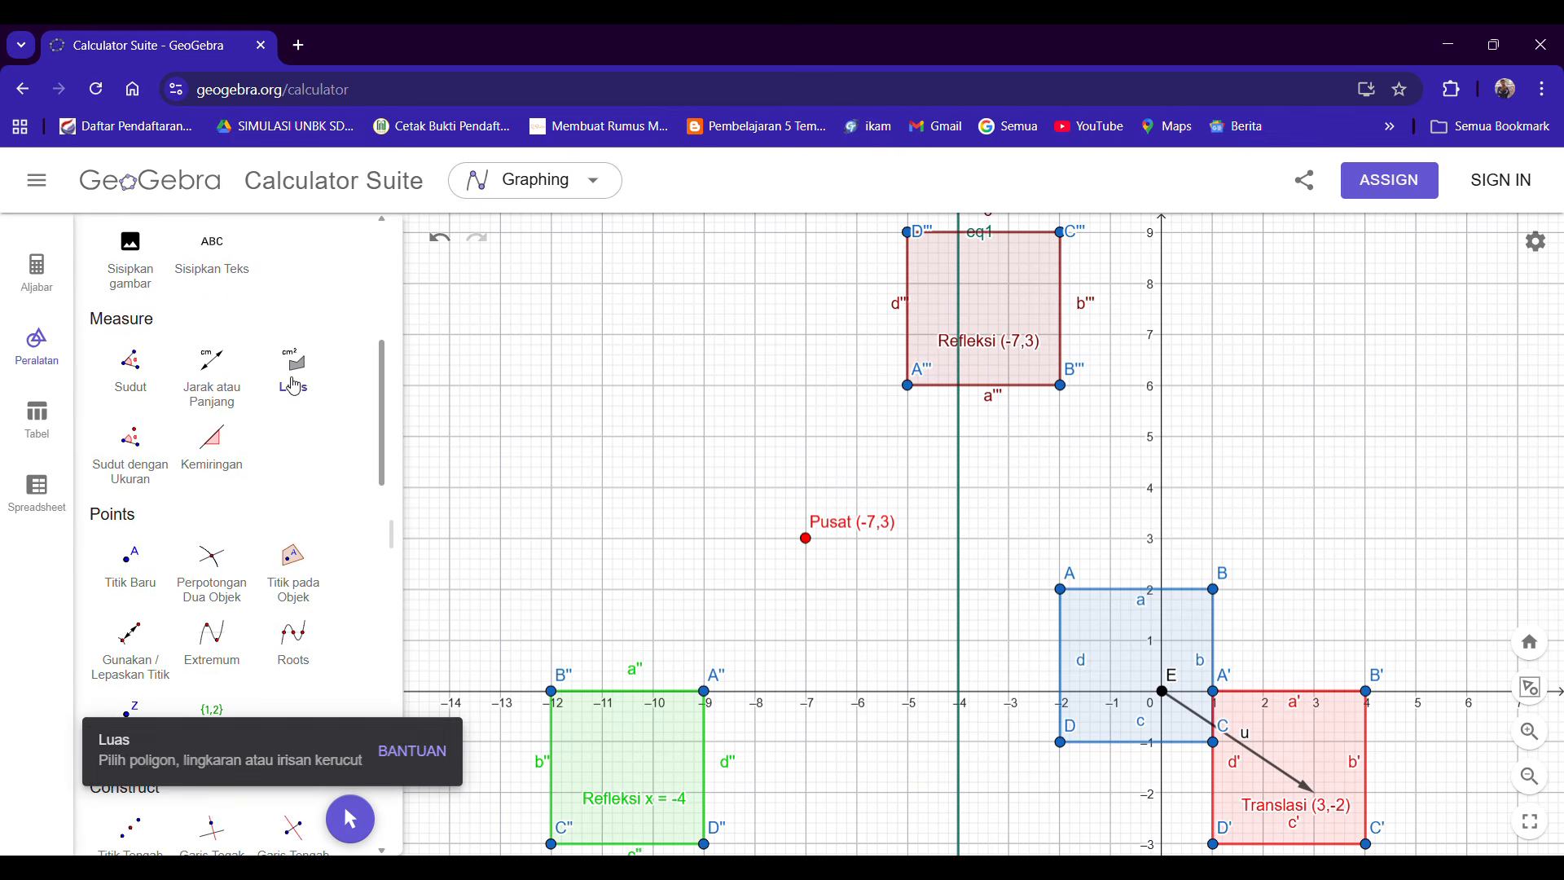
click(984, 299)
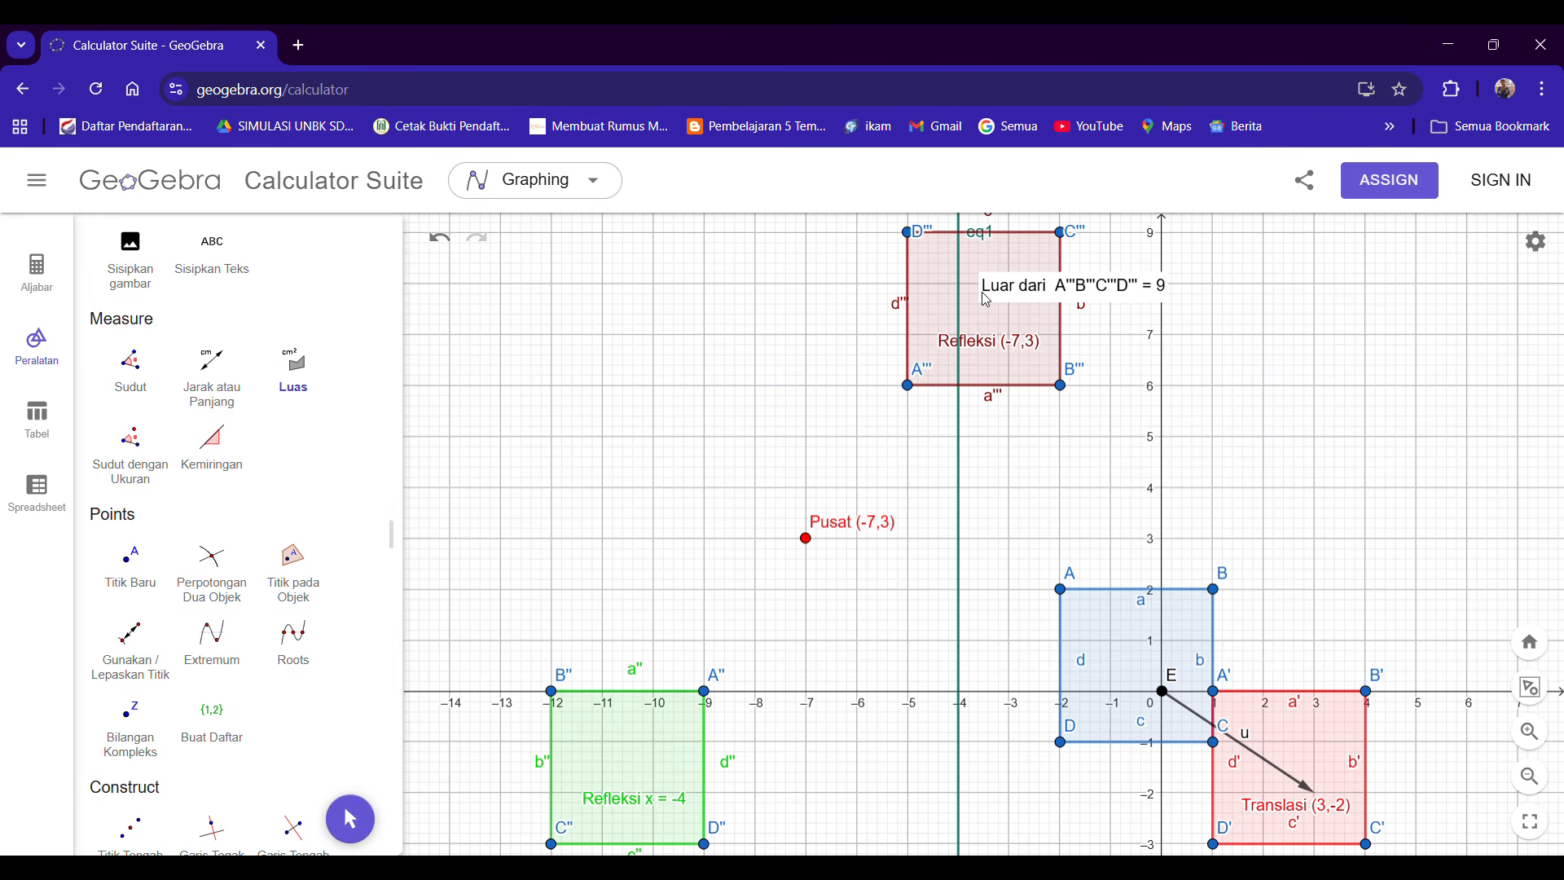
key(Escape)
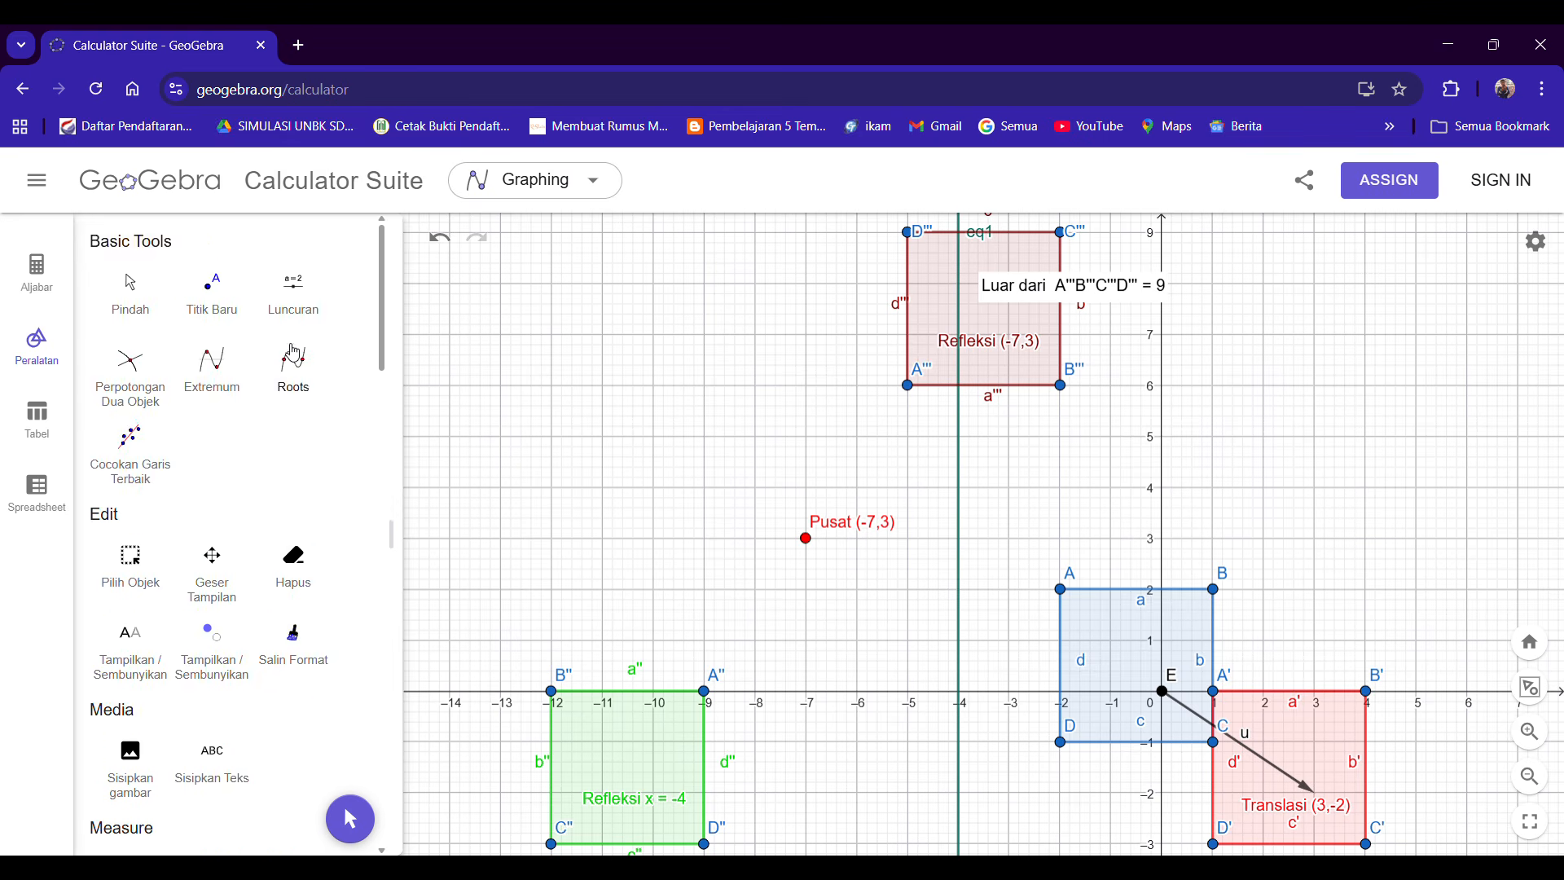
drag(1010, 285, 1020, 365)
drag(1082, 478, 1145, 336)
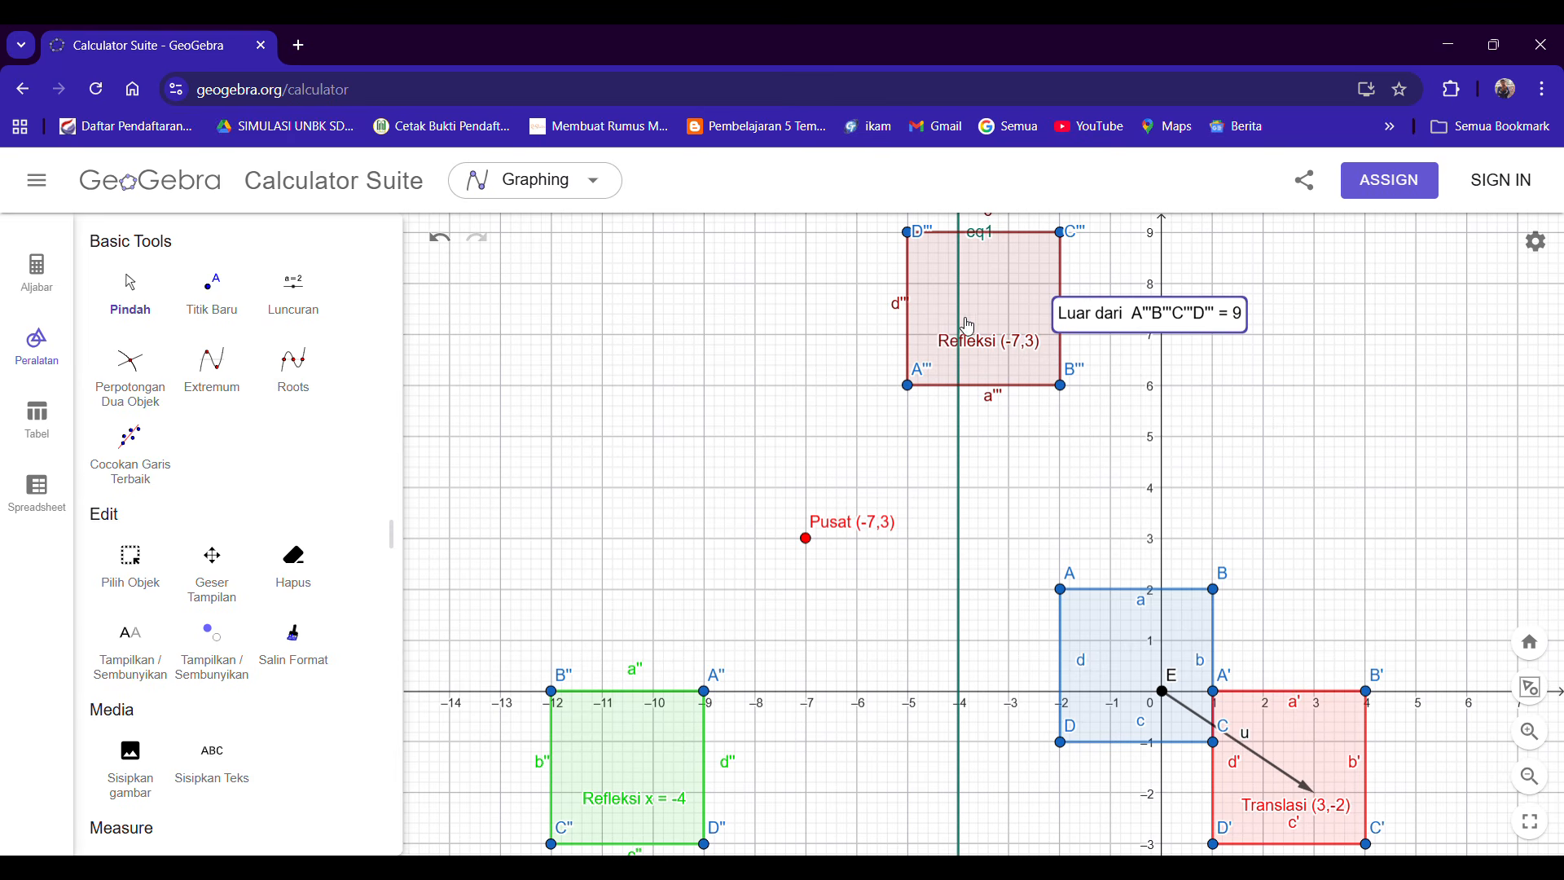
Add length labels to all four sides of the dark red square A'''B'''C'''D''' with the Jarak atau Panjang tool.
scroll(171, 560, down, 5)
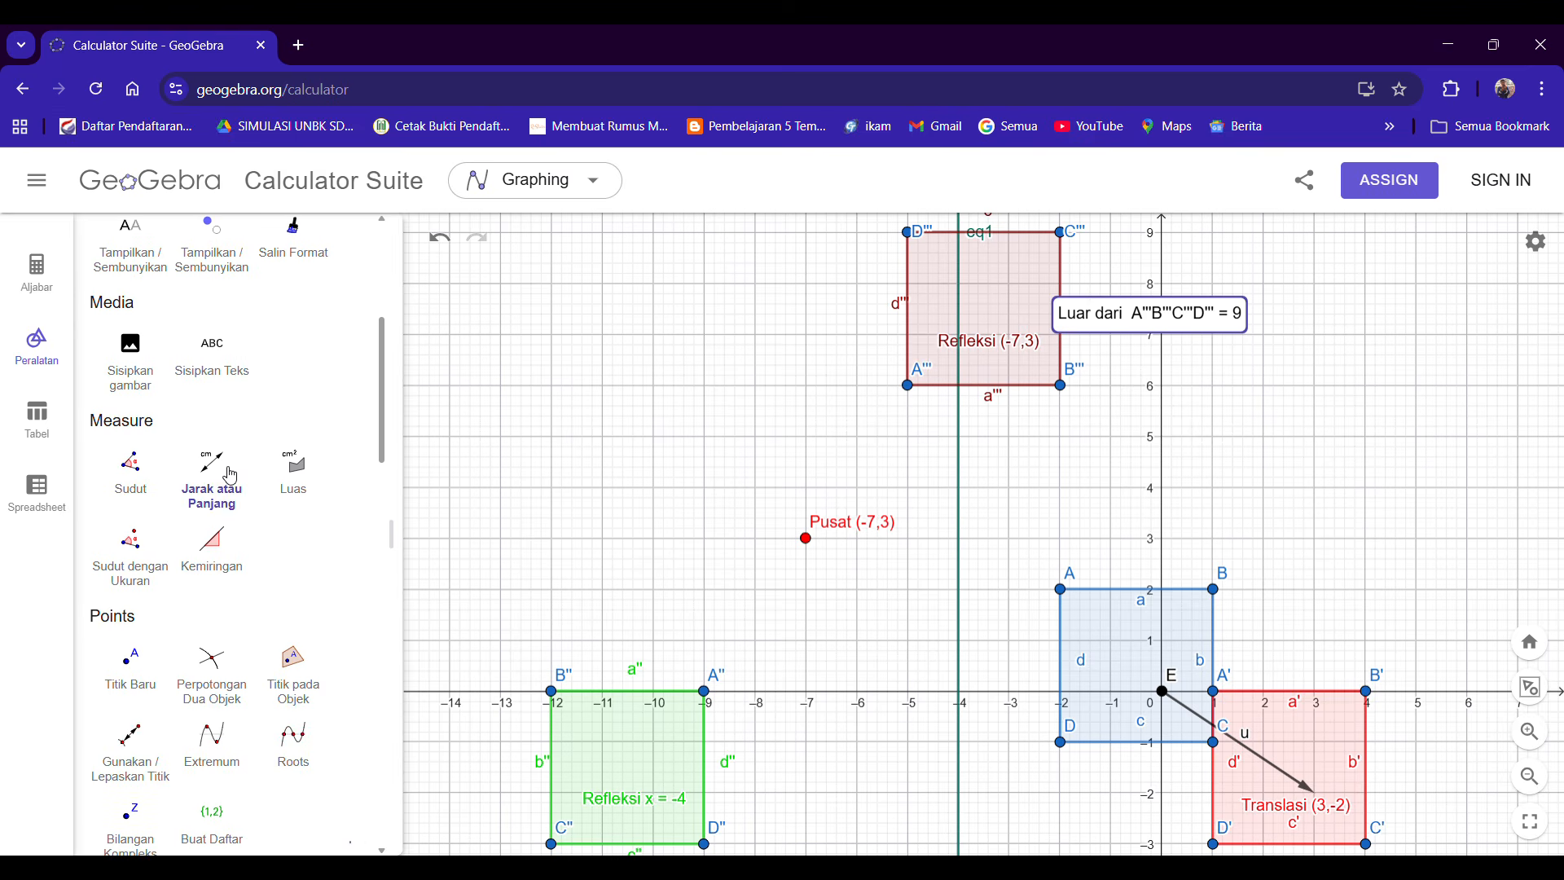
click(219, 501)
click(907, 385)
click(1060, 385)
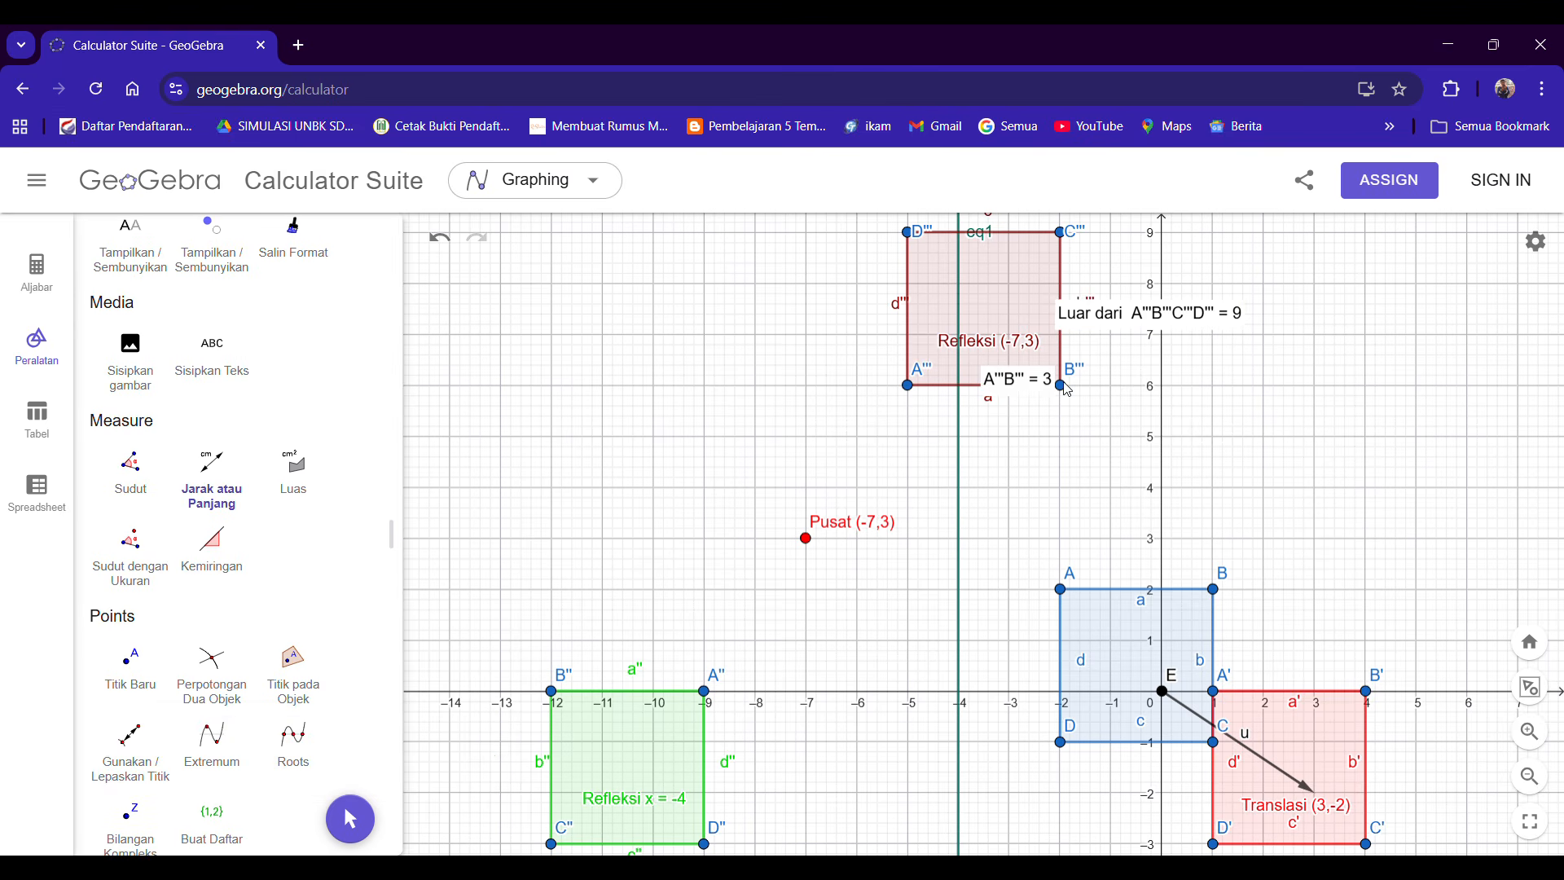
click(1060, 234)
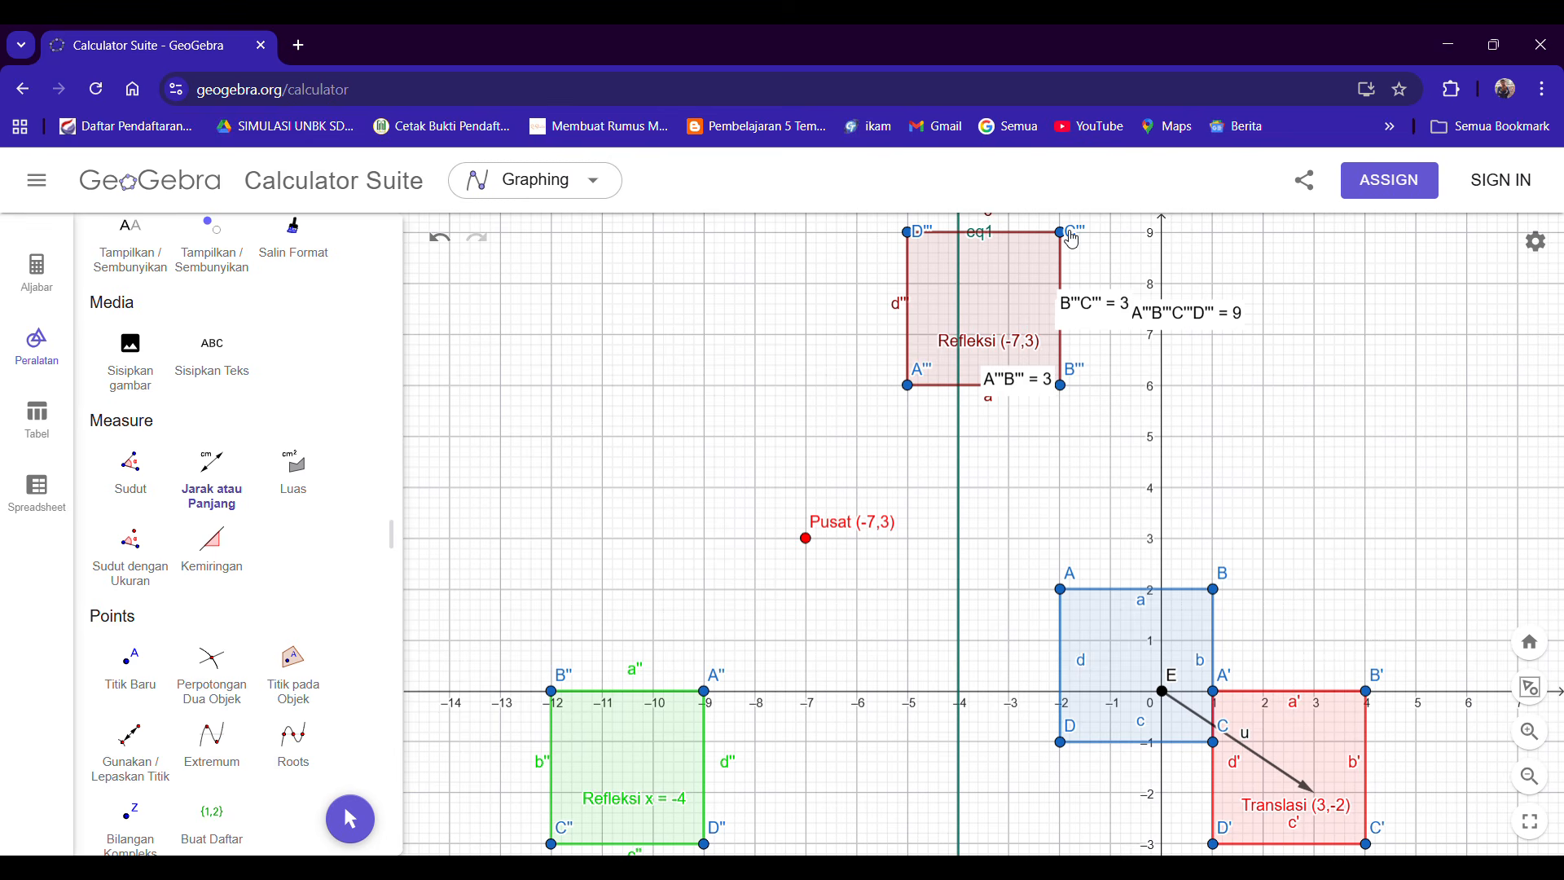
click(908, 233)
click(909, 387)
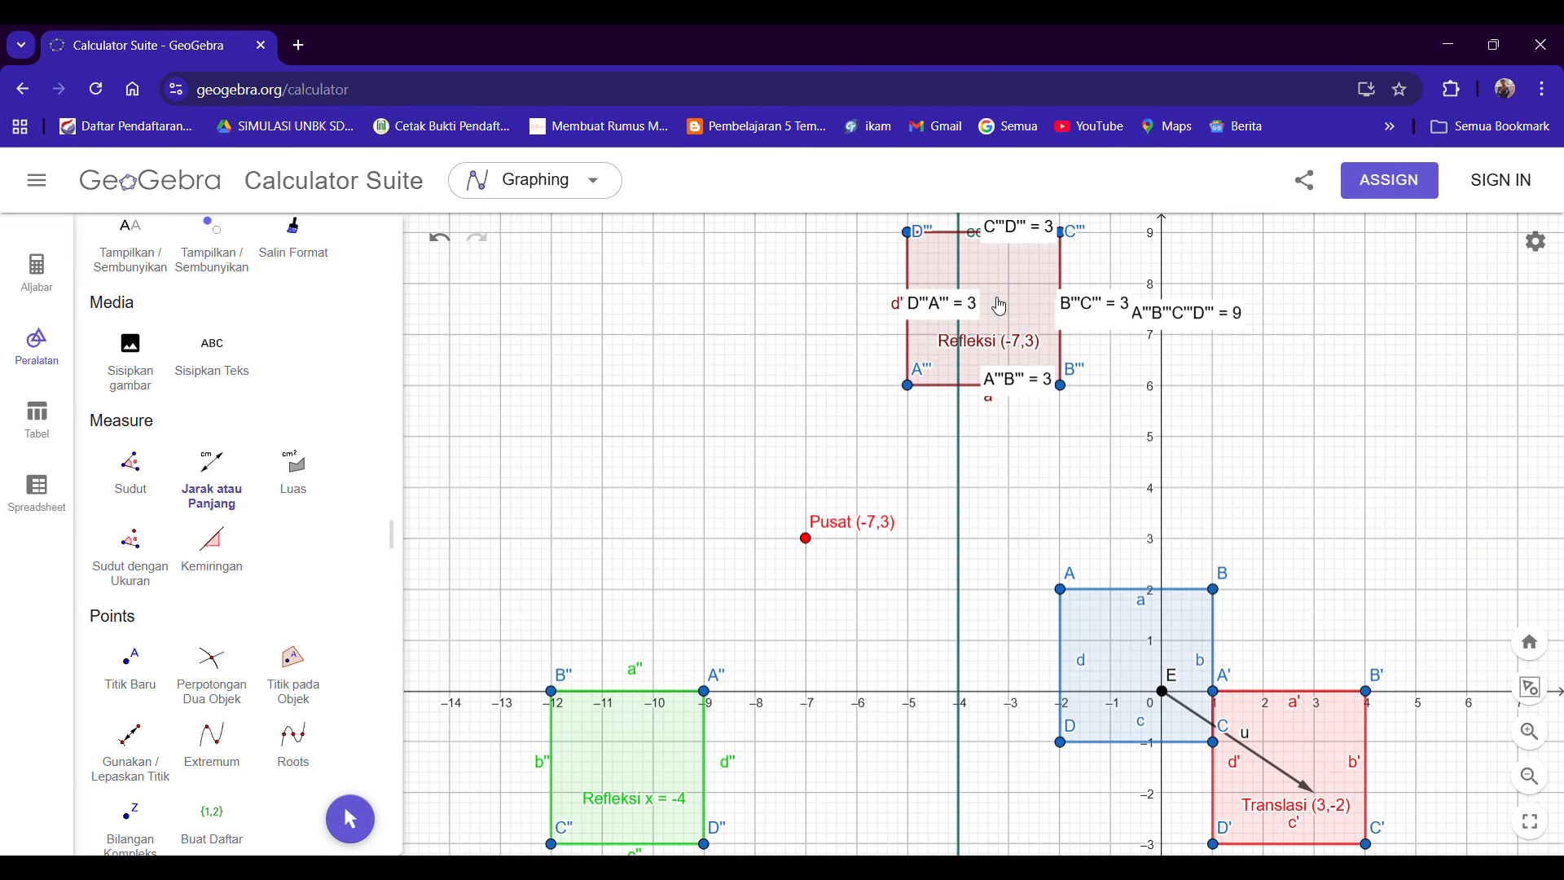
Add a perimeter measurement to the dark red square A'''B'''C'''D''' and shift its label left, across the square's upper part.
click(951, 267)
scroll(204, 407, up, 5)
click(131, 293)
drag(1001, 268, 743, 283)
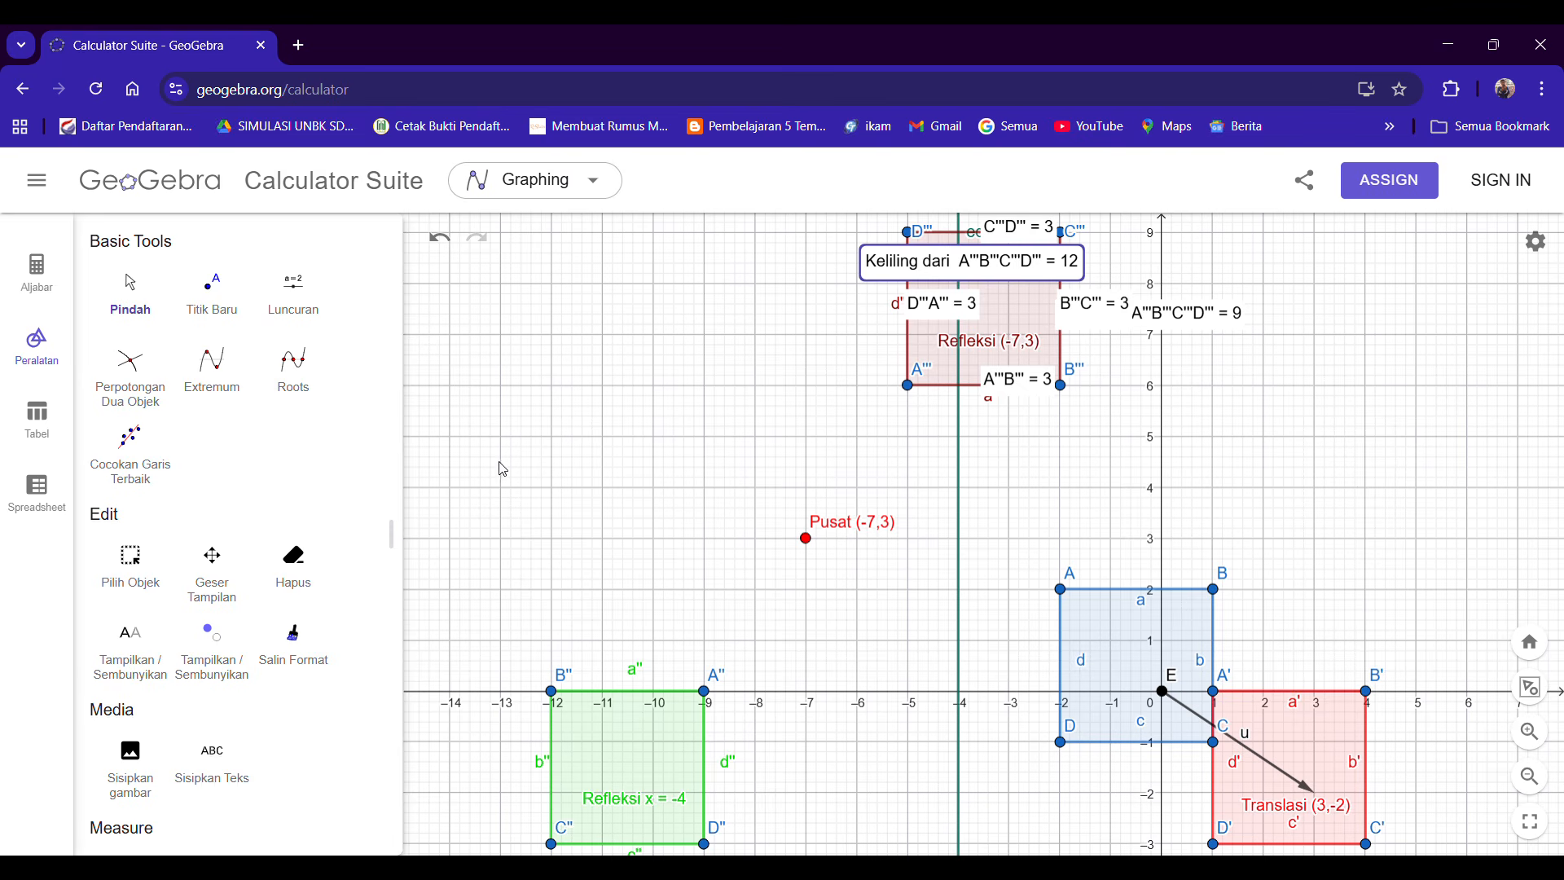
drag(1361, 594, 1301, 559)
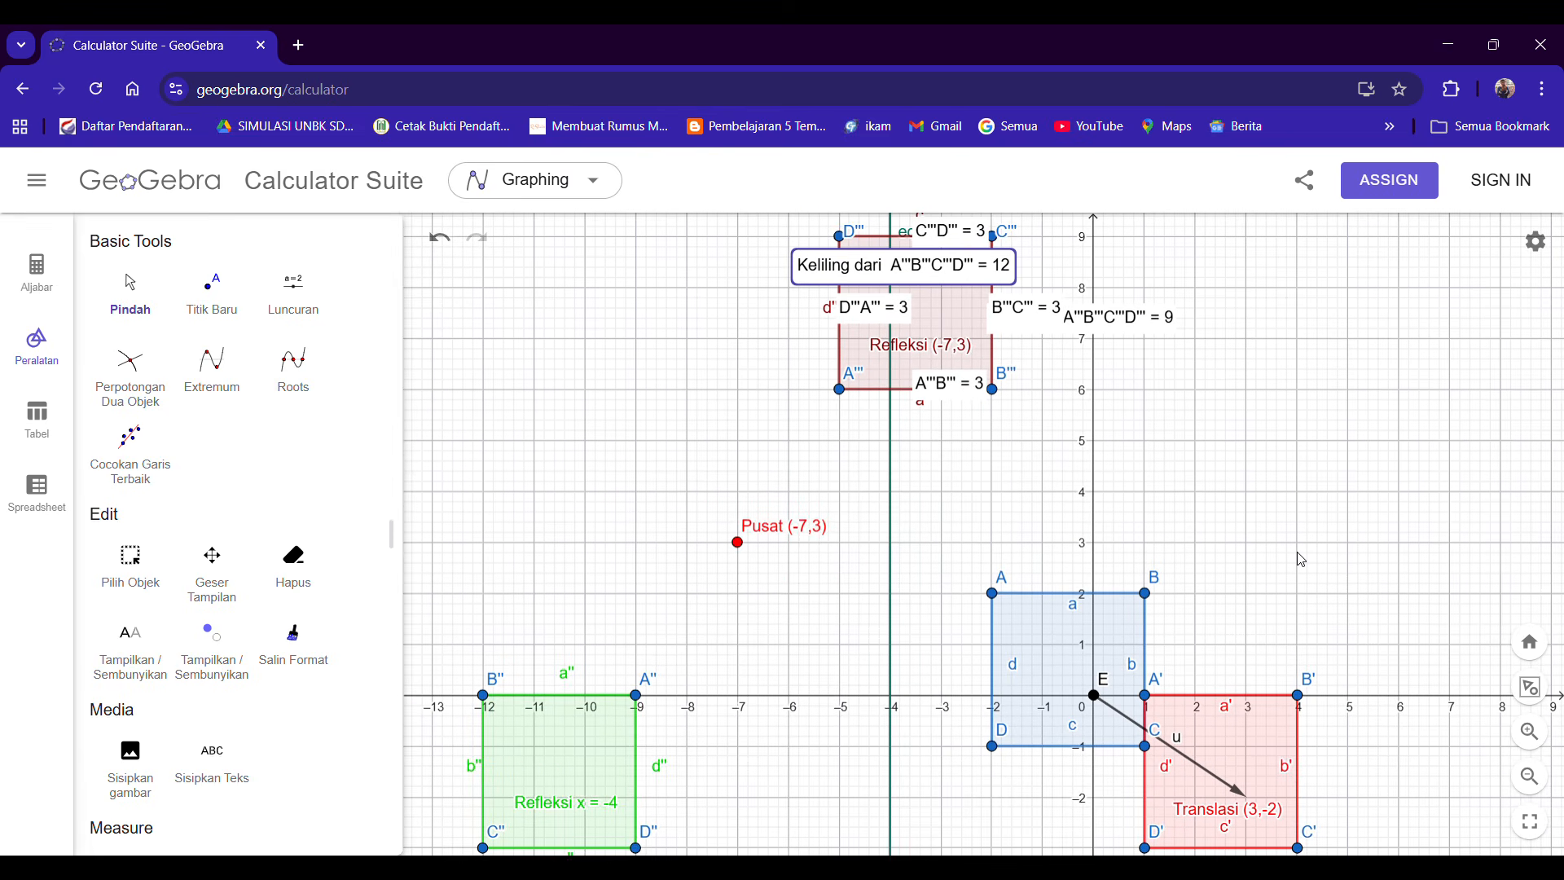